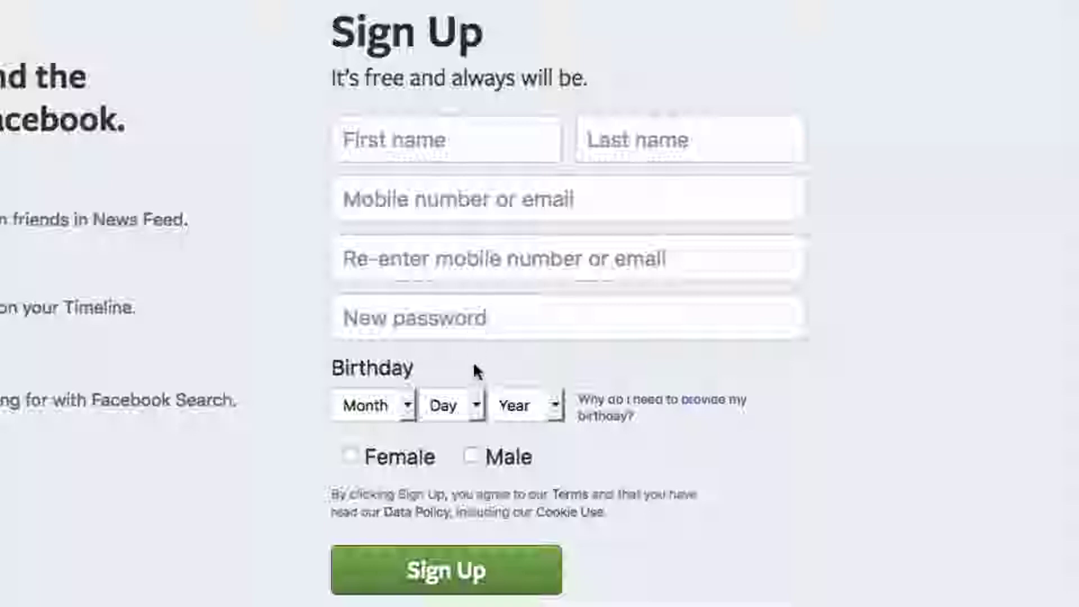
- Check why a birthday is required, then sign in with the account email and password
left_click(601, 402)
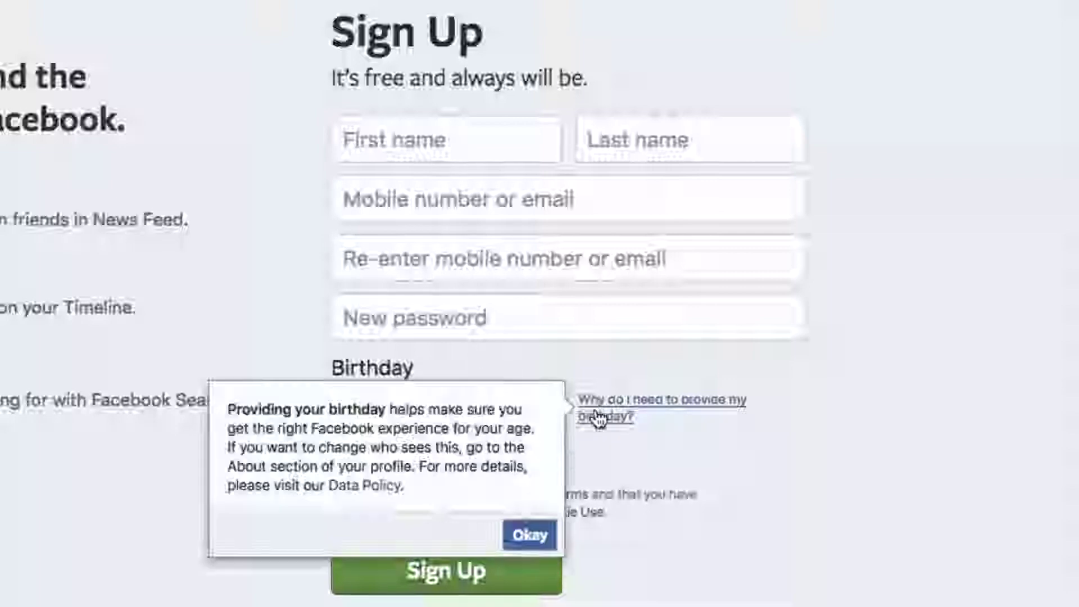
left_click(541, 534)
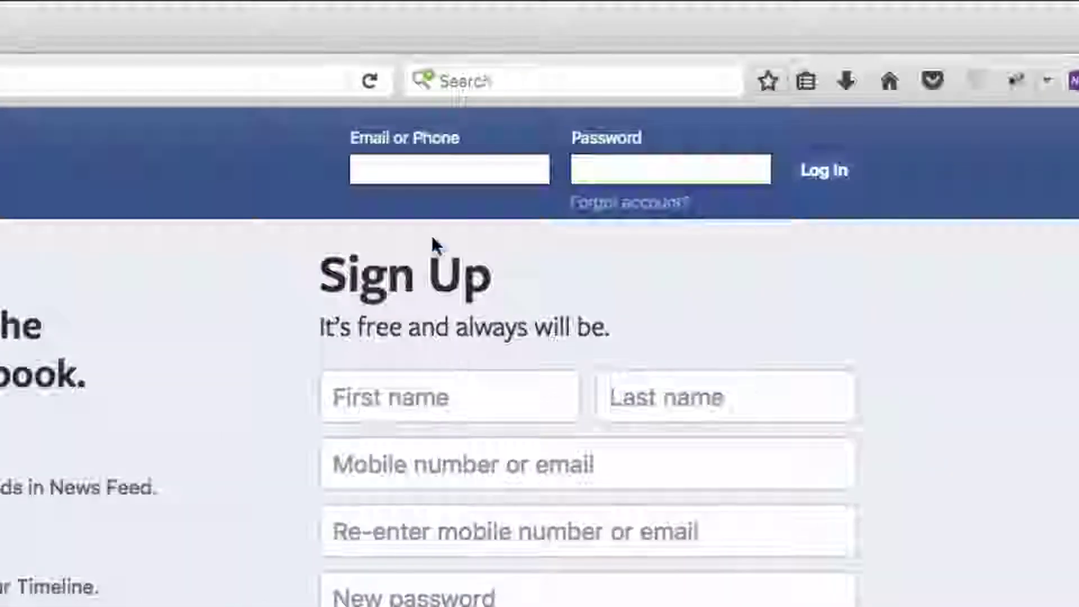
left_click(438, 172)
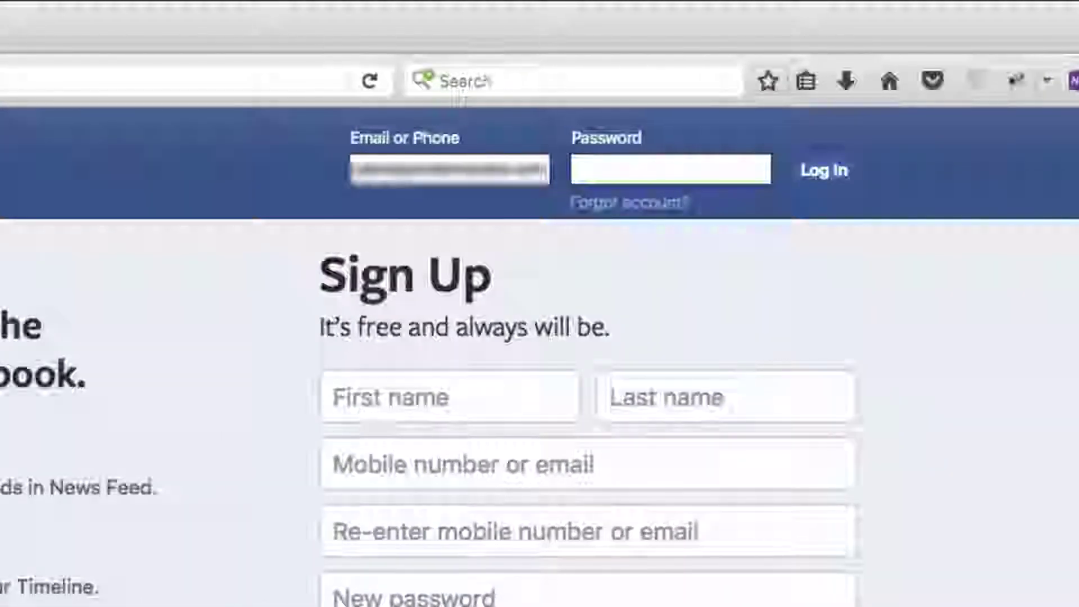
type("***********")
key("Return")
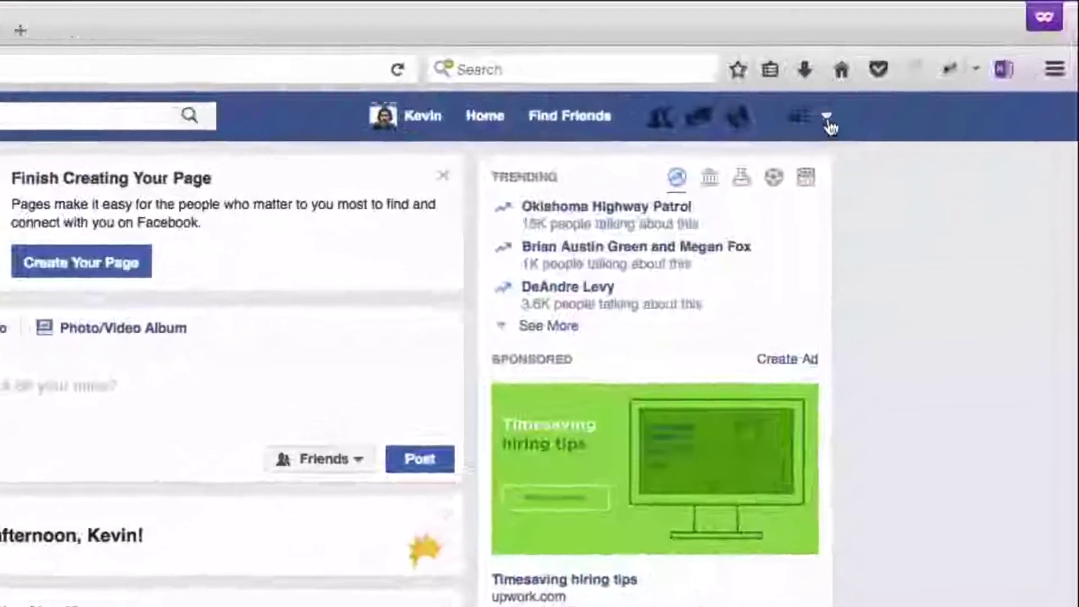
- Open the account dropdown menu at the right end of the top bar
left_click(914, 75)
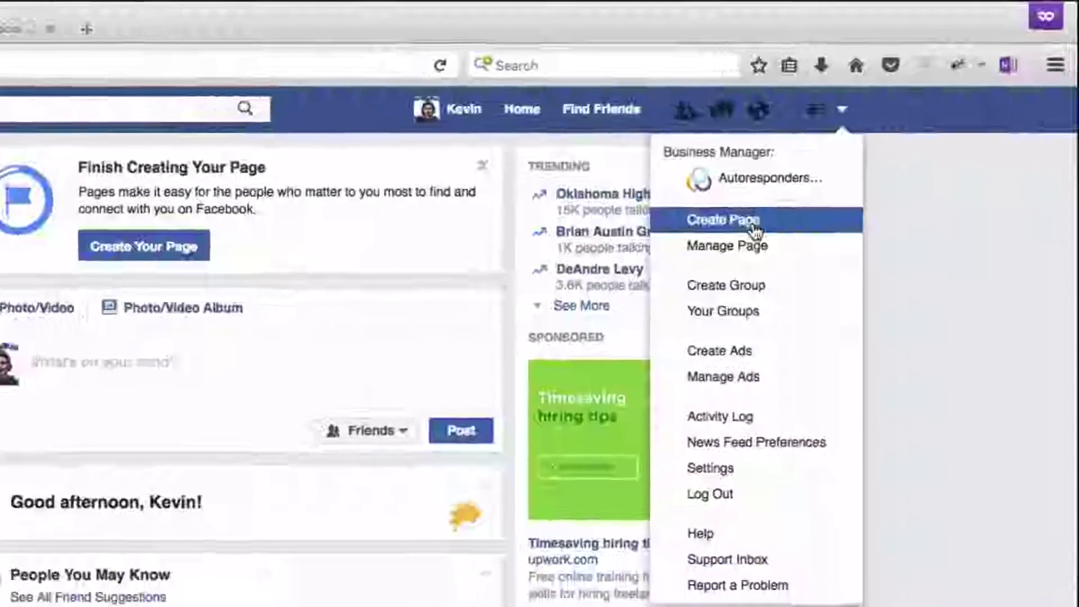
- Choose Create Page and pick the Company, Organization or Institution page type
left_click(718, 253)
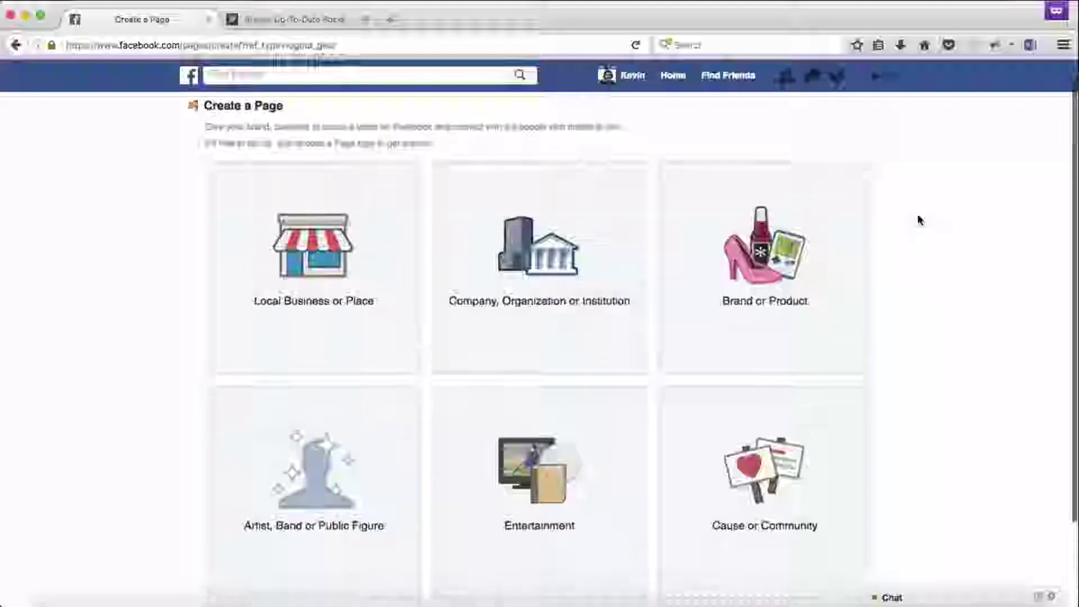
scroll(920, 220, "down", 2)
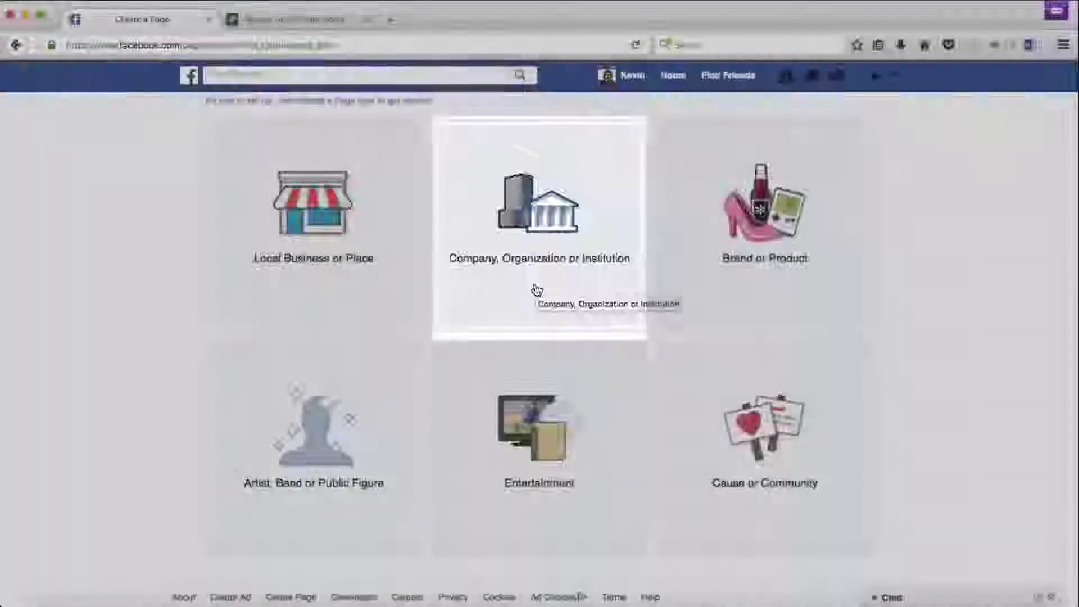
left_click(536, 290)
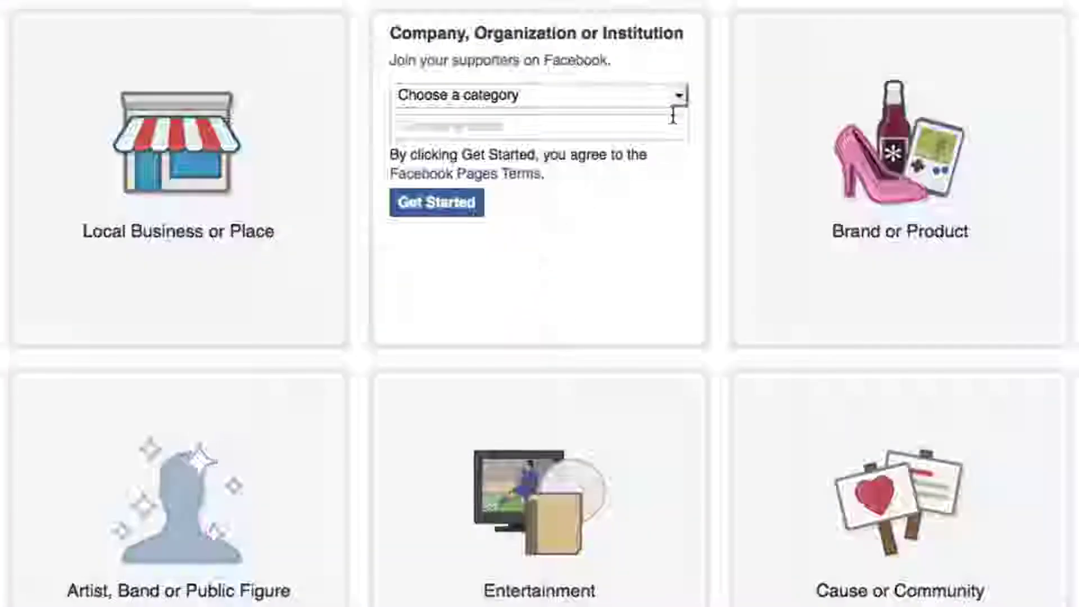
- Set the page category to Internet Company
left_click(659, 128)
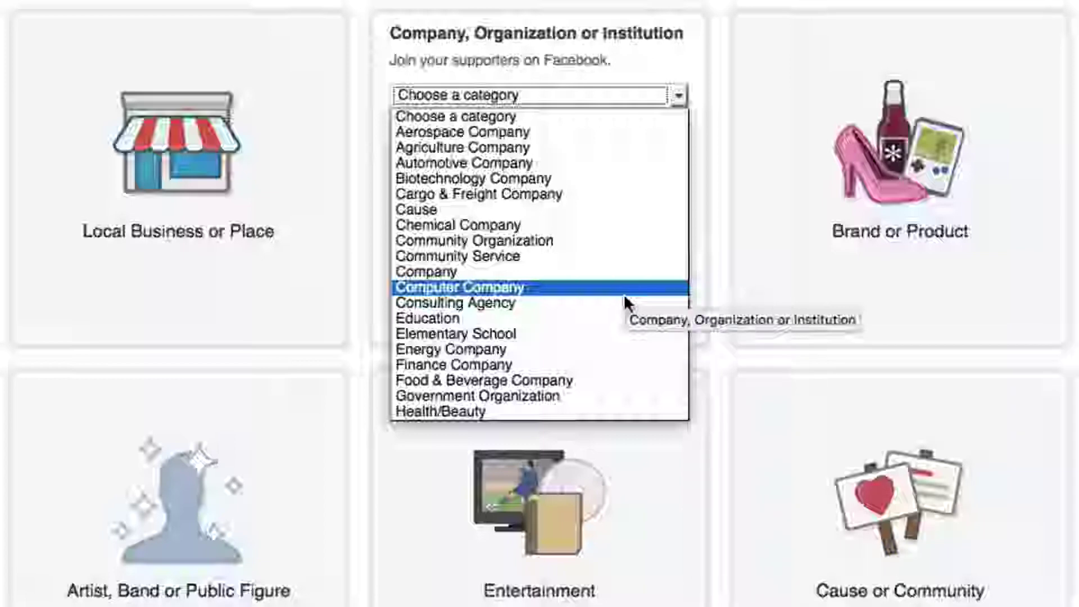
scroll(624, 298, "down", 2)
scroll(628, 305, "down", 5)
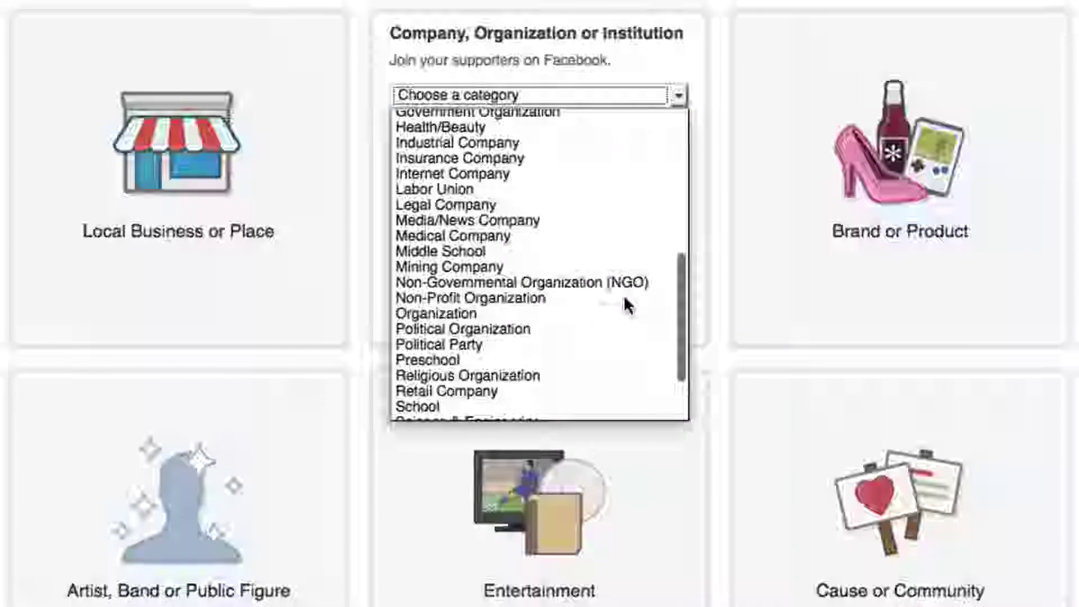
scroll(627, 305, "down", 1)
scroll(628, 305, "down", 2)
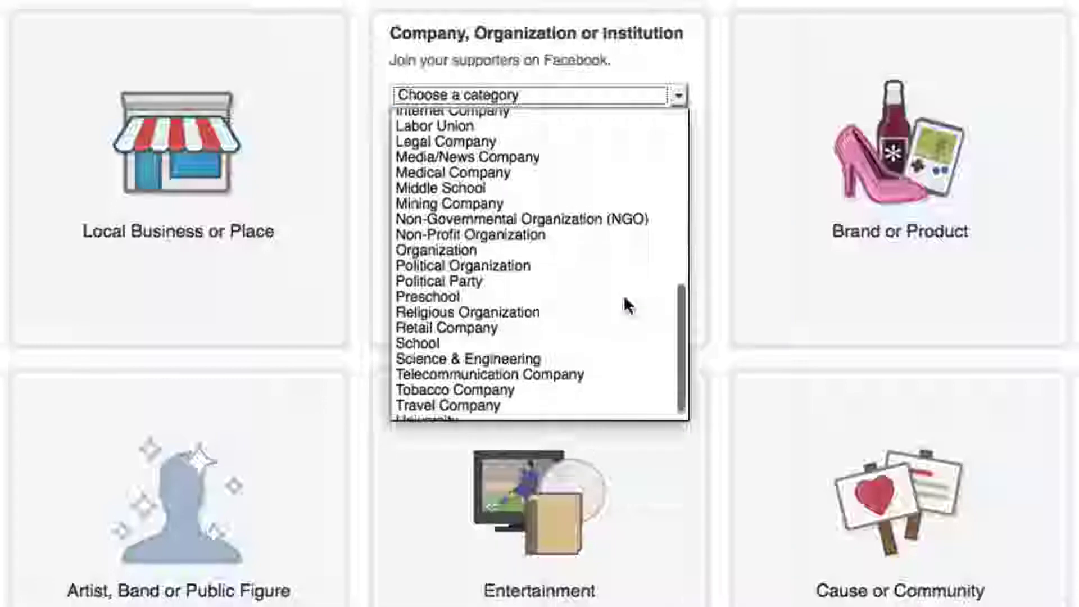
scroll(628, 305, "up", 2)
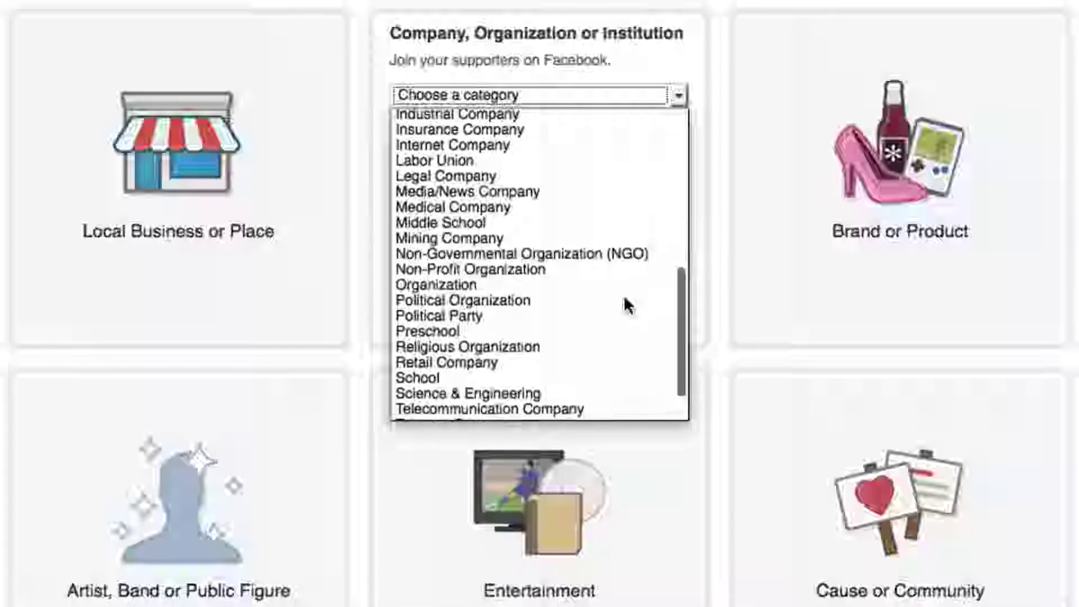
left_click(606, 169)
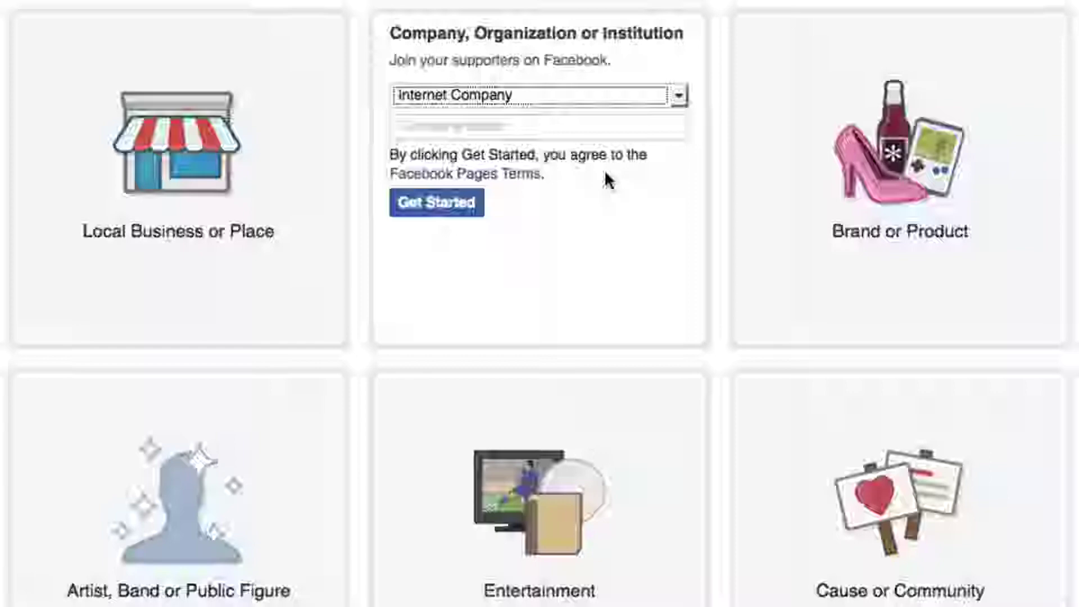
- Name the page 'Tru Lift Digital Marketing'
left_click(560, 133)
type("Tru L")
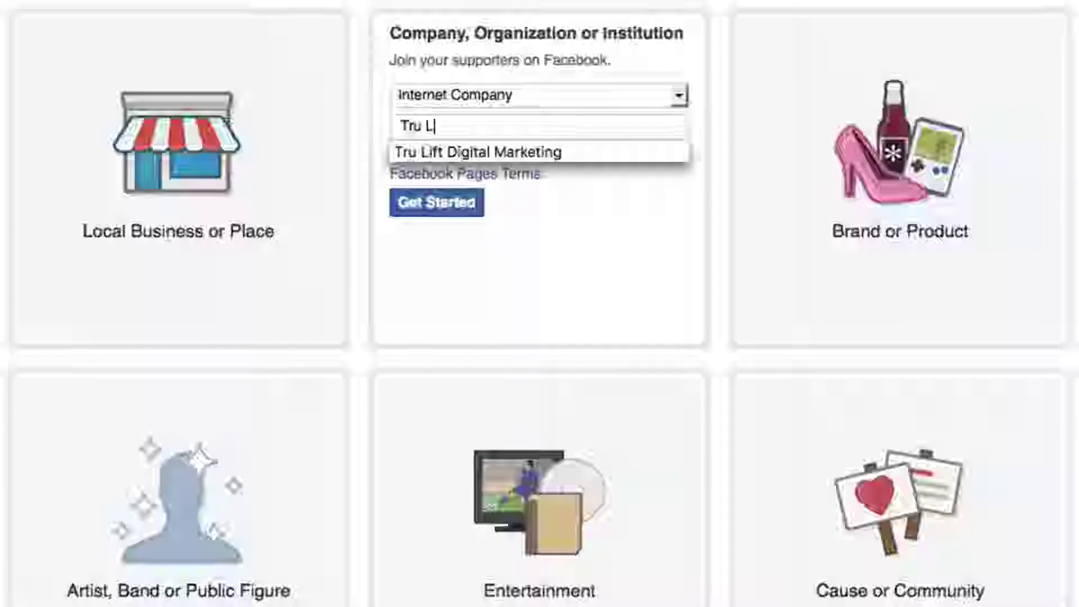
type("ift Digital Marketing")
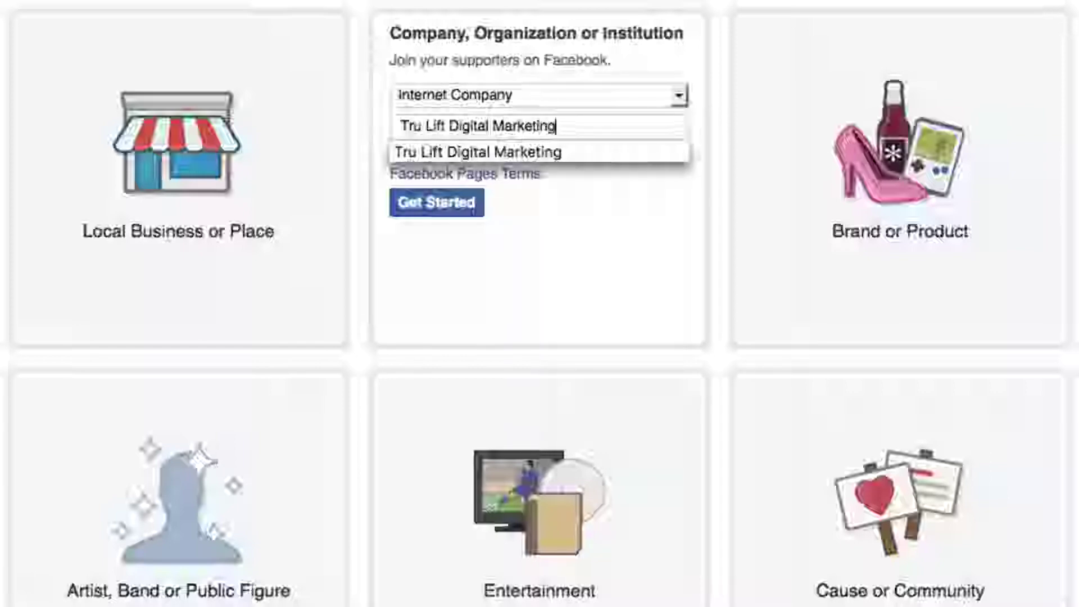
key("Tab")
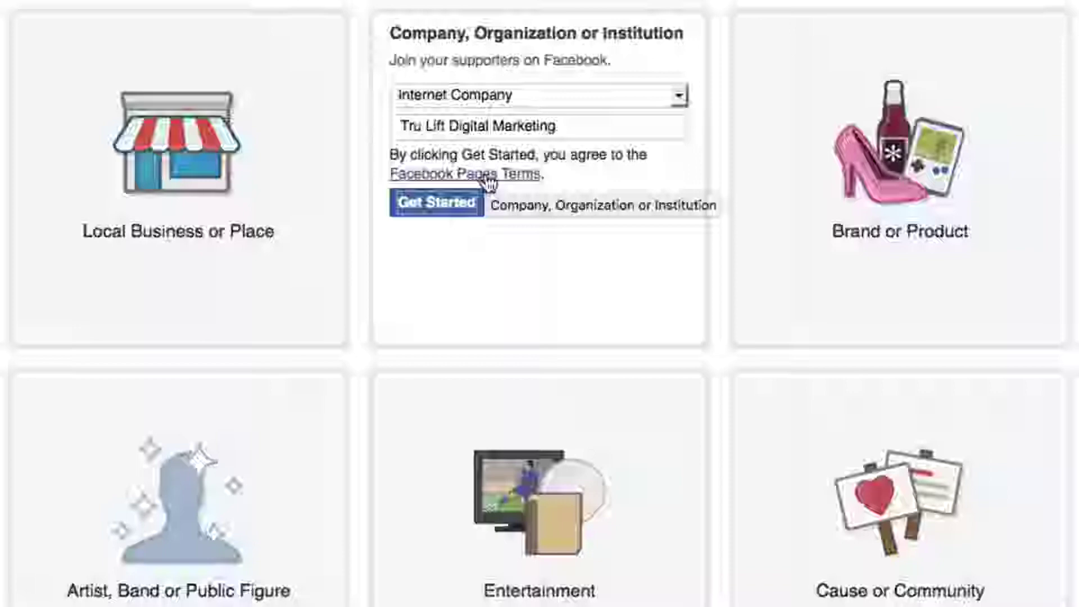
- Create the page and paste the prepared description into the About box
left_click(443, 208)
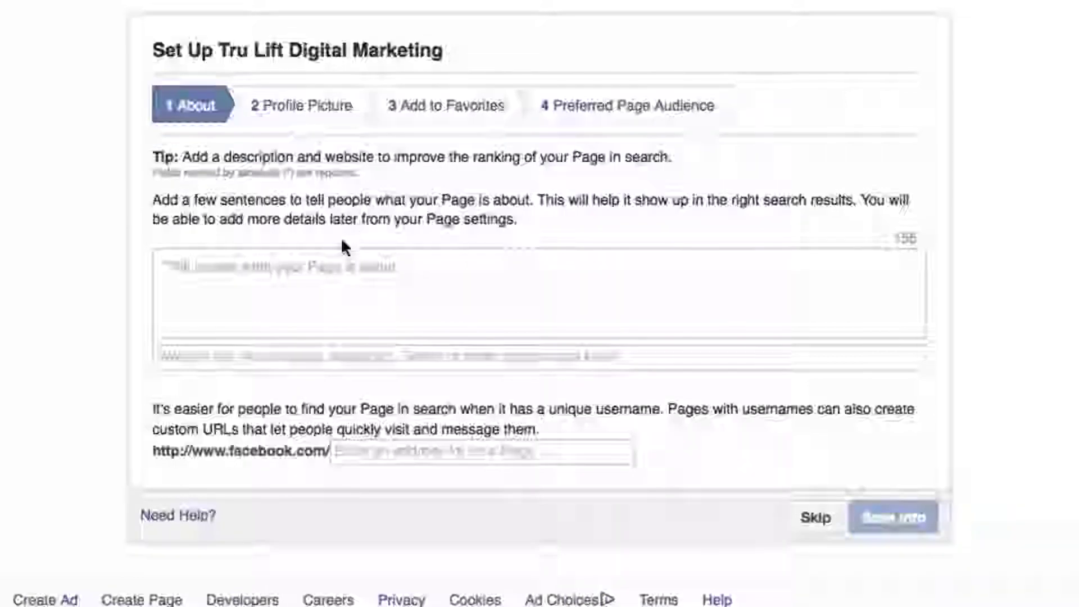
left_click(304, 259)
type("Tips and tools to strengthen your web & social presence, generate more leads and convert more customers, while leveraging marketing automation to increase")
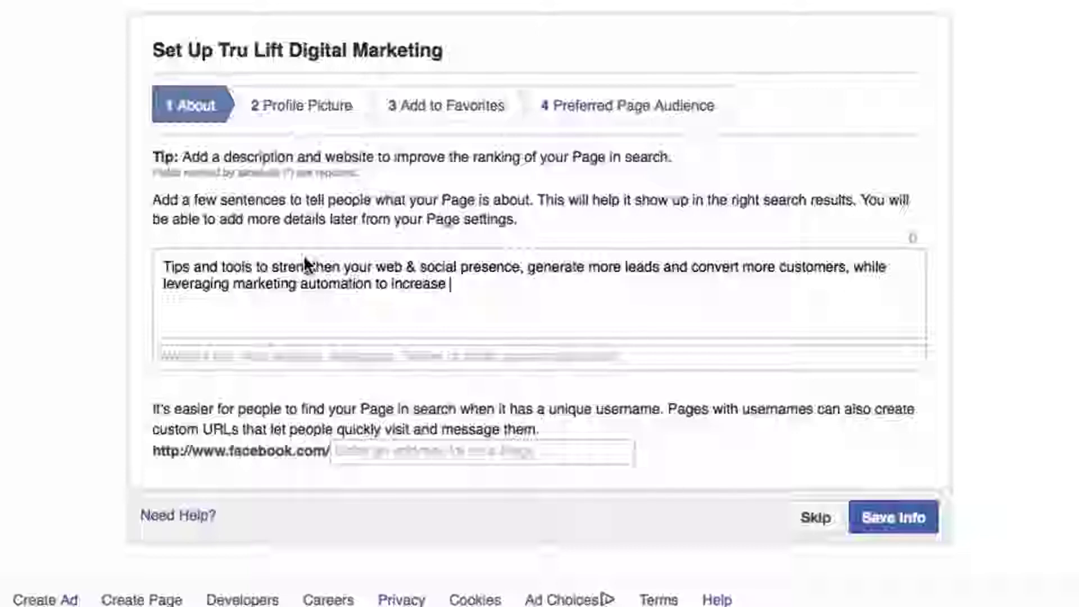
- Edit the description: 'and' becomes '&', 'web & social' becomes 'web/social', append 'ROI.'
double_click(207, 267)
type("&")
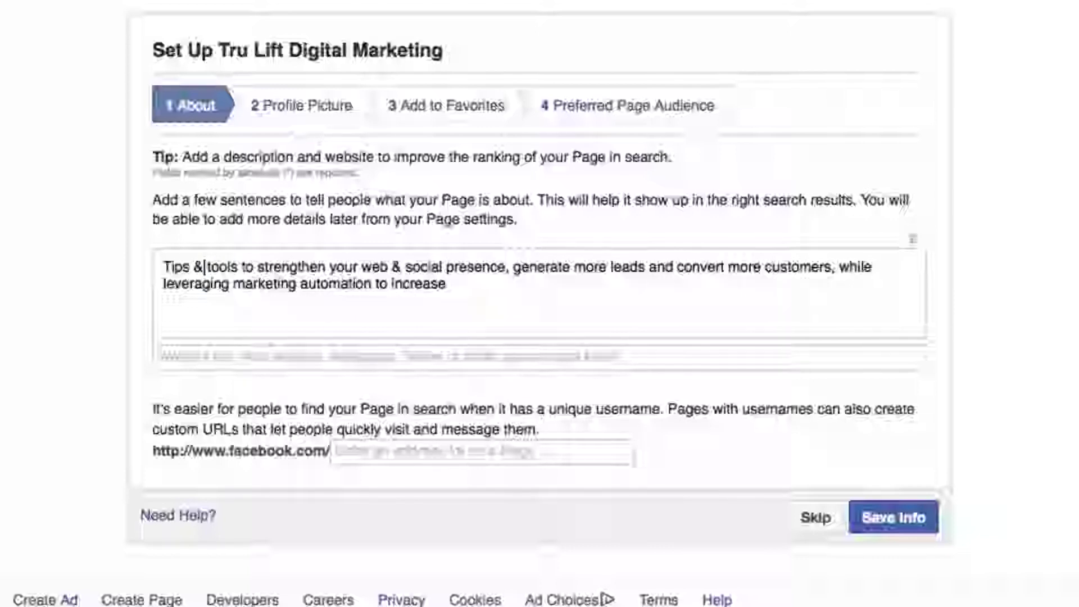
left_click(401, 267)
key("BackSpace")
key("BackSpace")
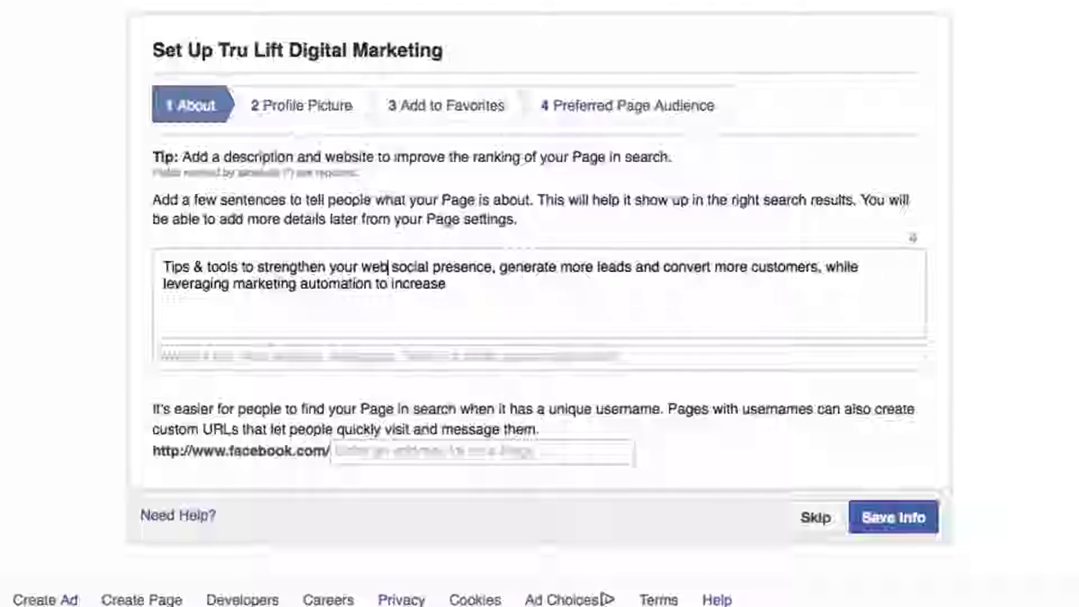
type("/")
key("Delete")
left_click(456, 282)
type("ROI.")
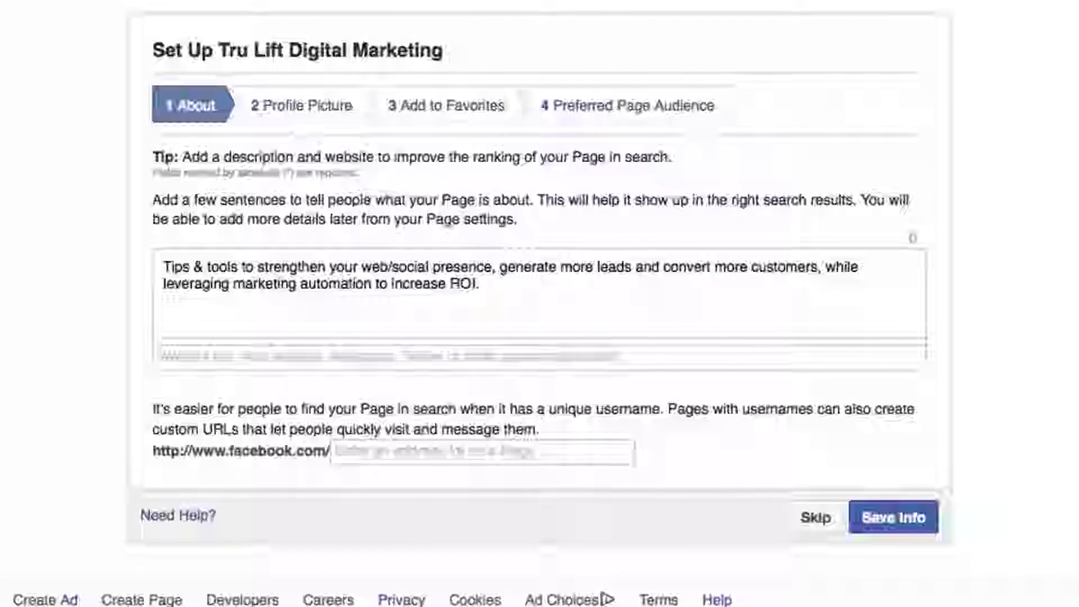
left_click(419, 354)
type("http://trulift")
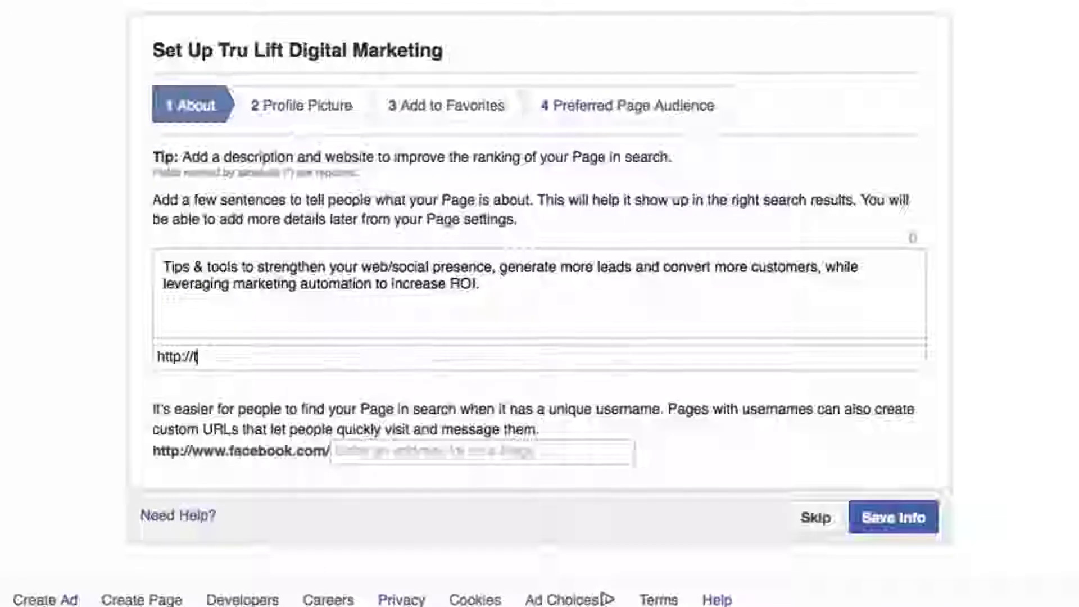
type("digital.com")
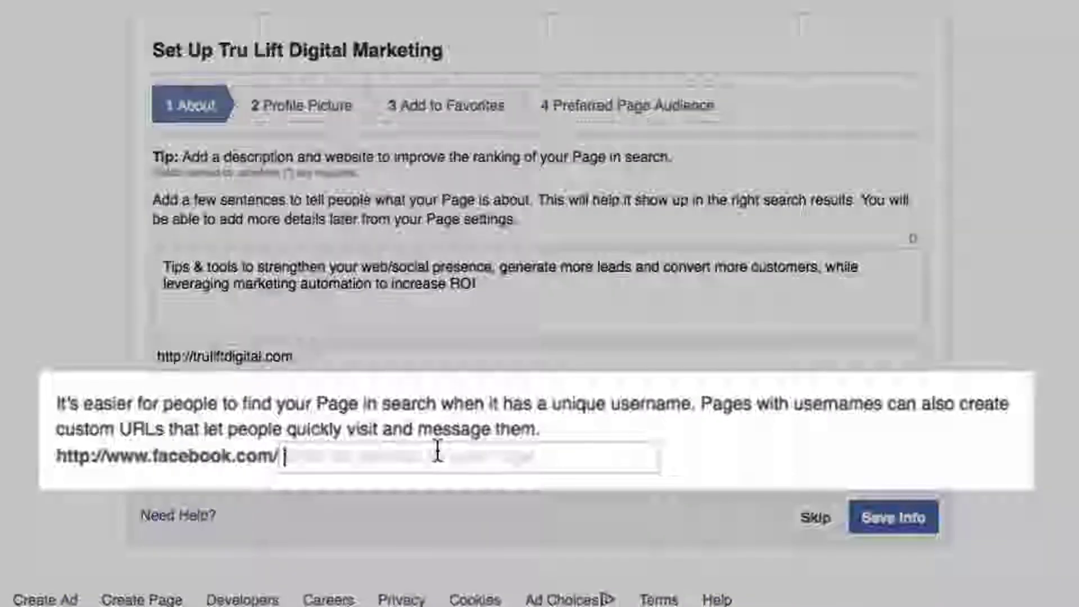
type("Tru")
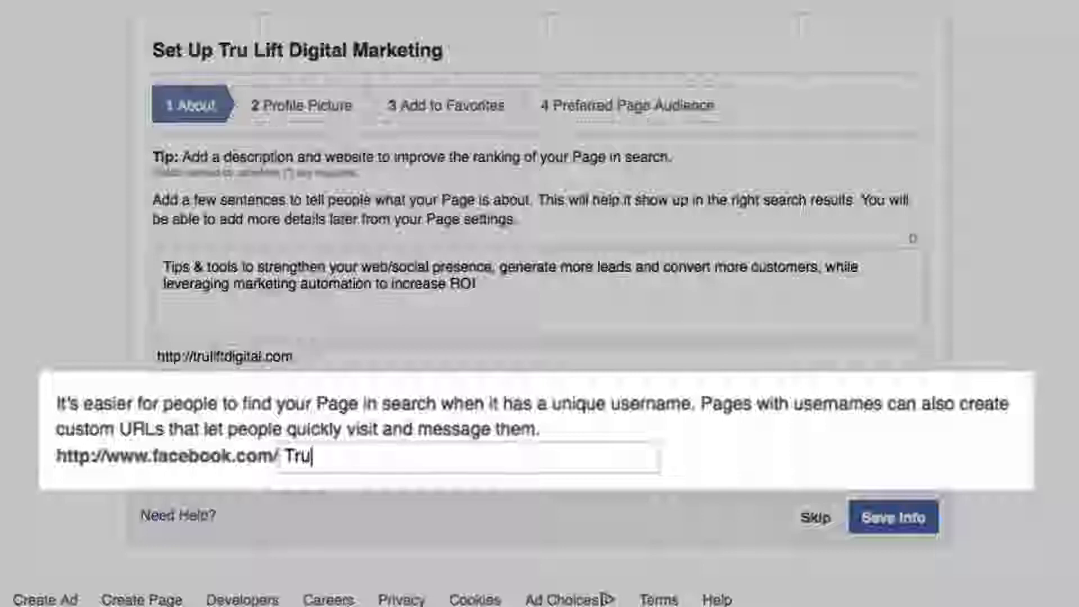
type("LiftDigita")
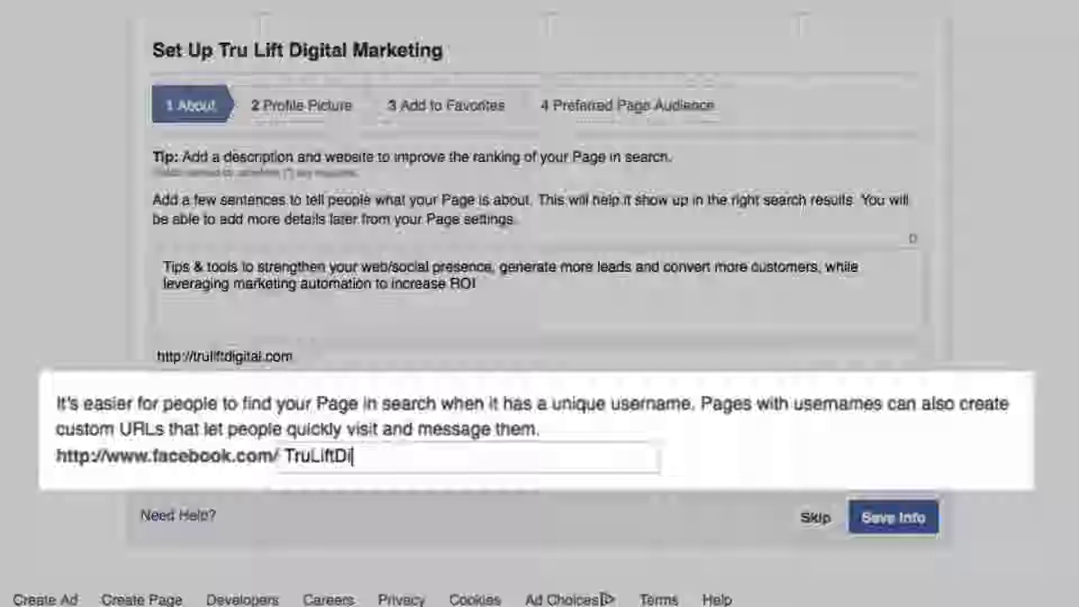
type("l")
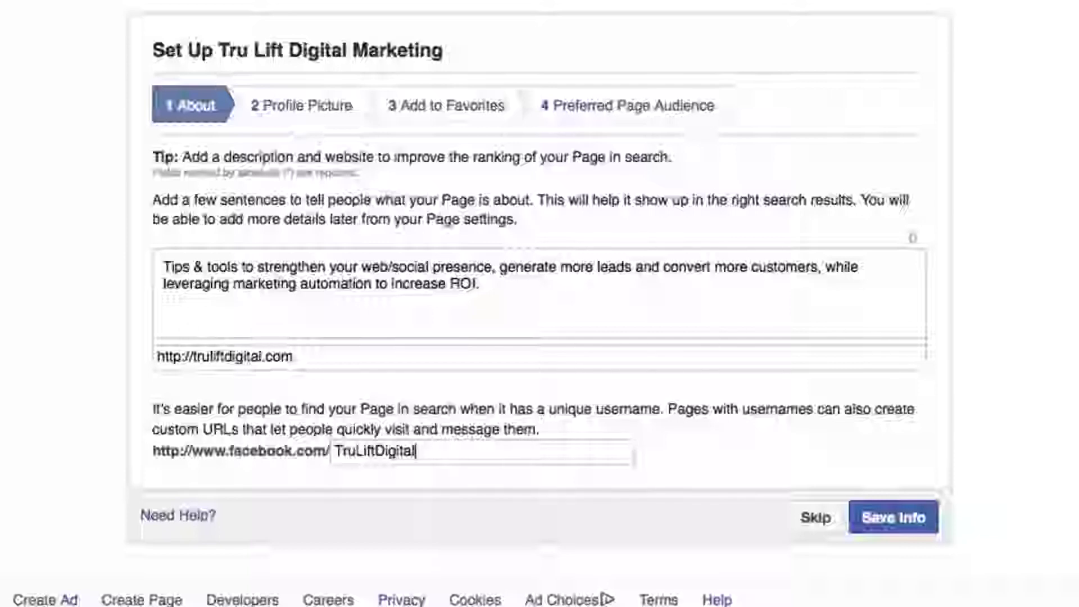
- Save the description, website and username with Save Info
left_click(913, 525)
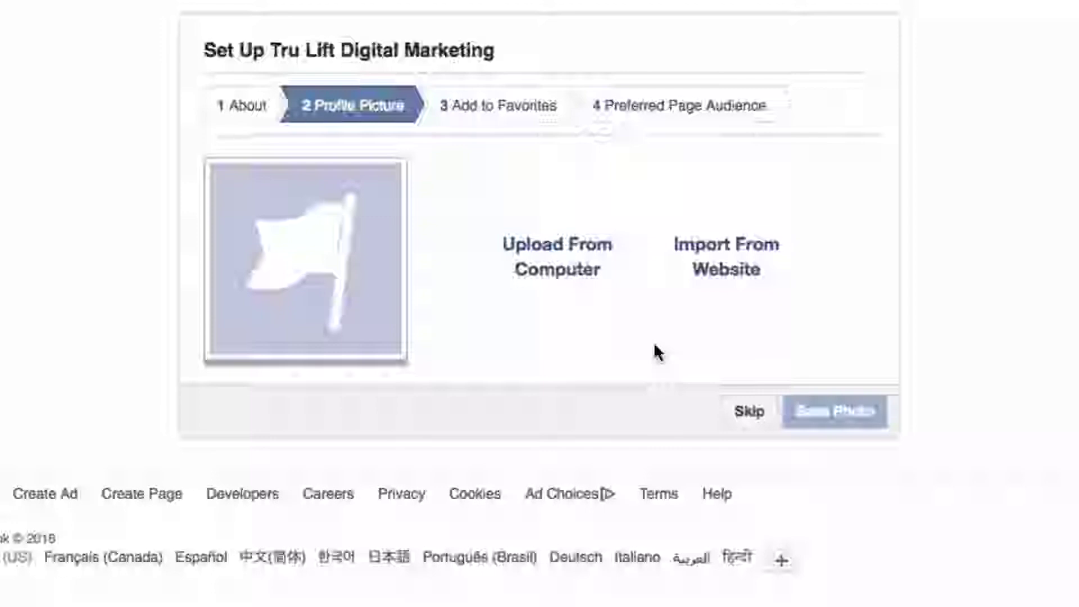
- Upload the 512x512 circuit logo PNG from the computer as the profile picture
left_click(558, 274)
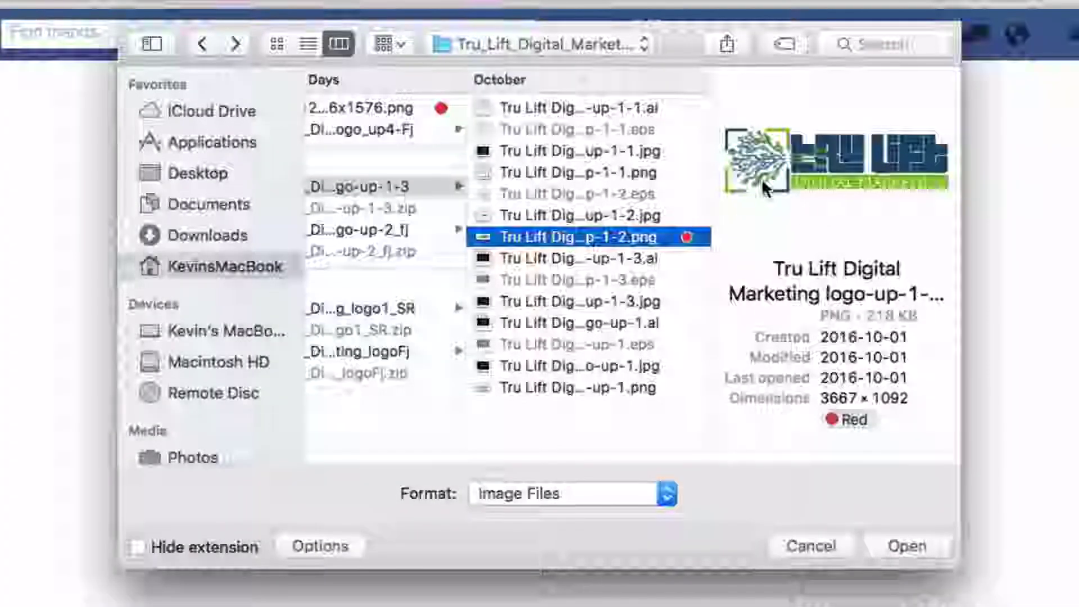
left_click(396, 108)
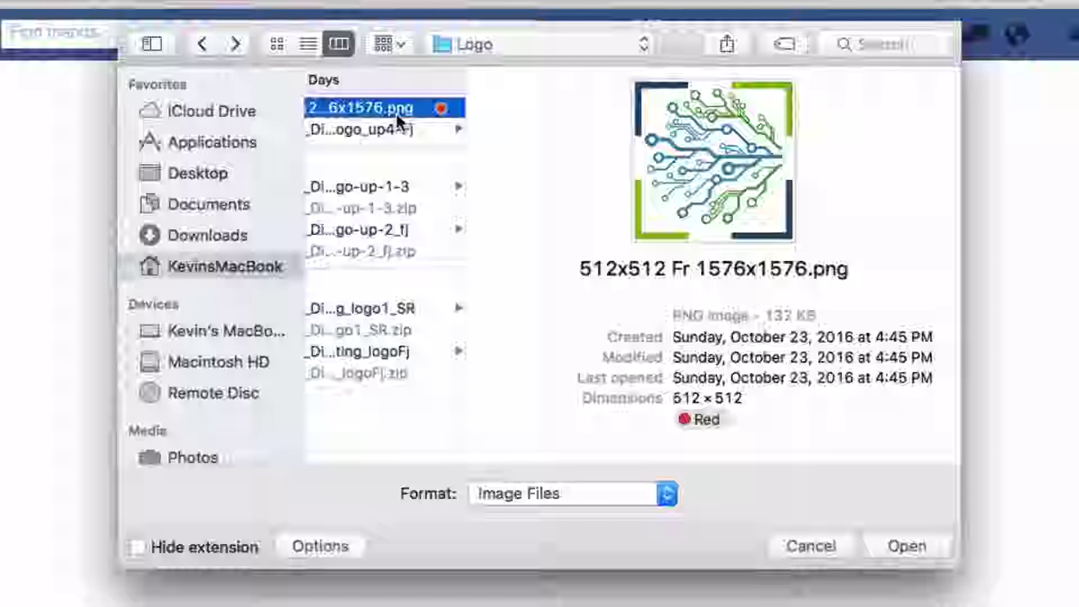
left_click(903, 540)
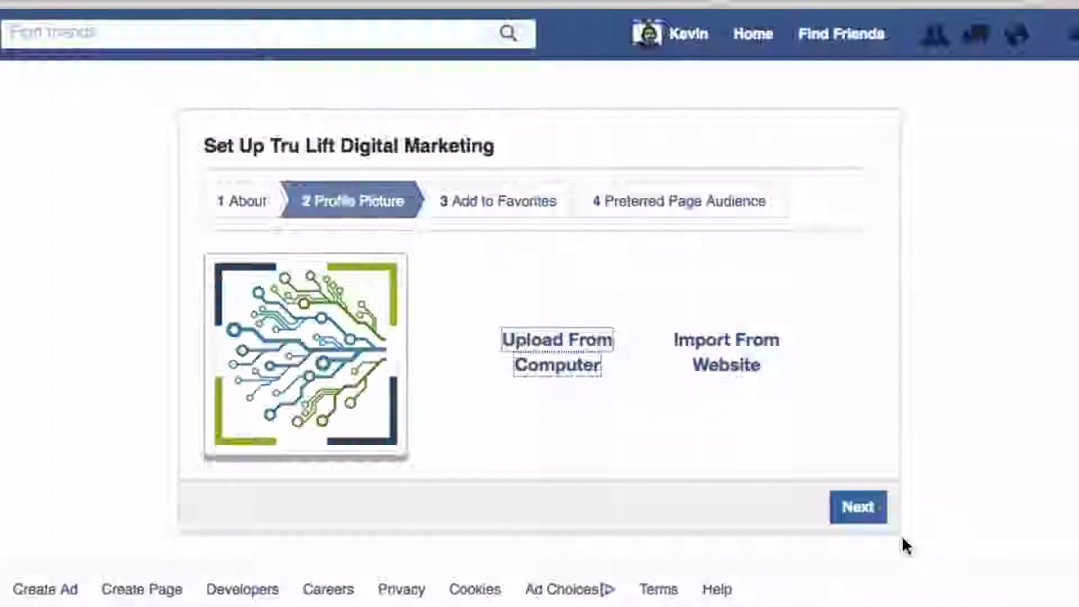
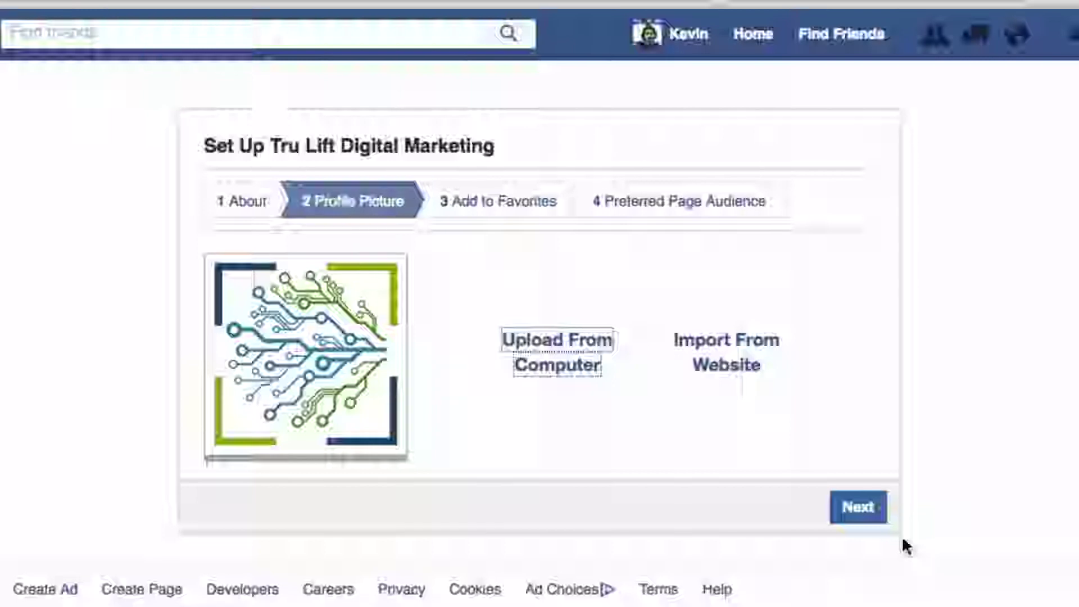
- Advance the page setup past the Profile Picture step to Add to Favorites
left_click(857, 514)
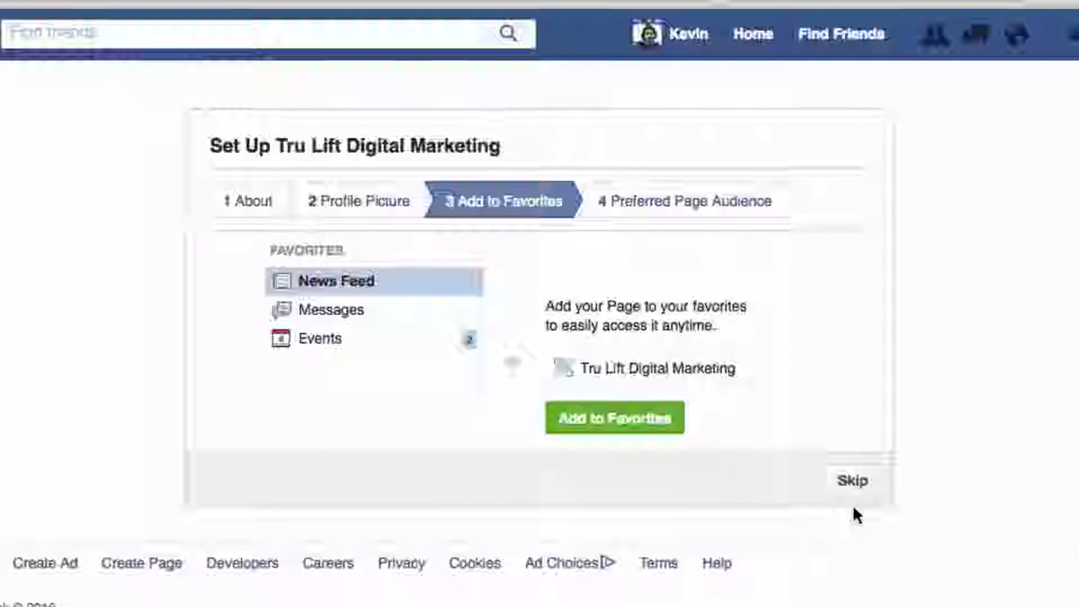
- Add the Tru Lift Digital Marketing page to favorites and continue to Preferred Page Audience
left_click(645, 421)
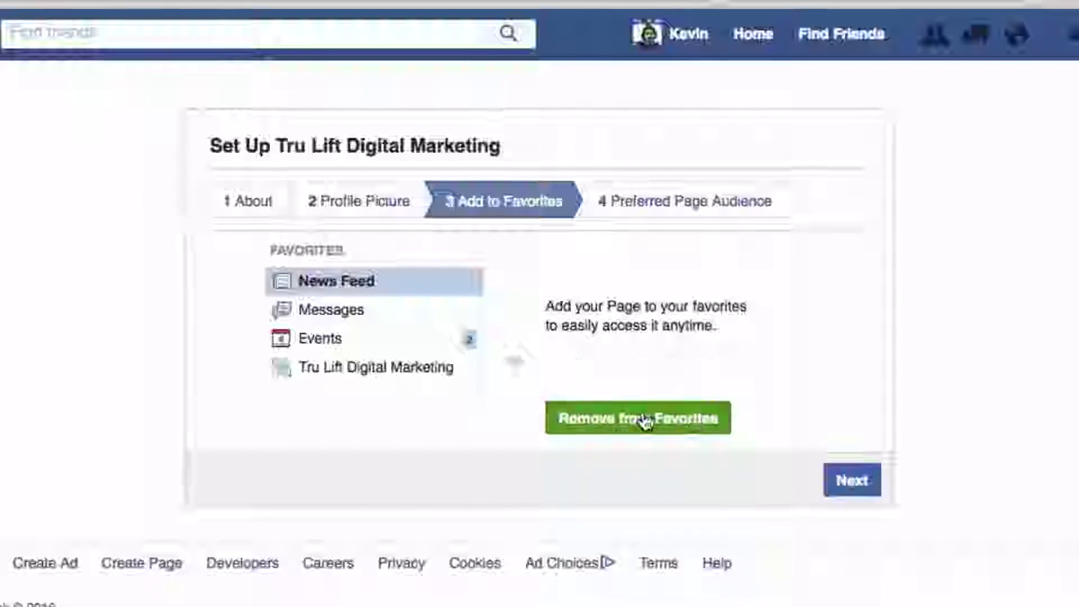
left_click(848, 480)
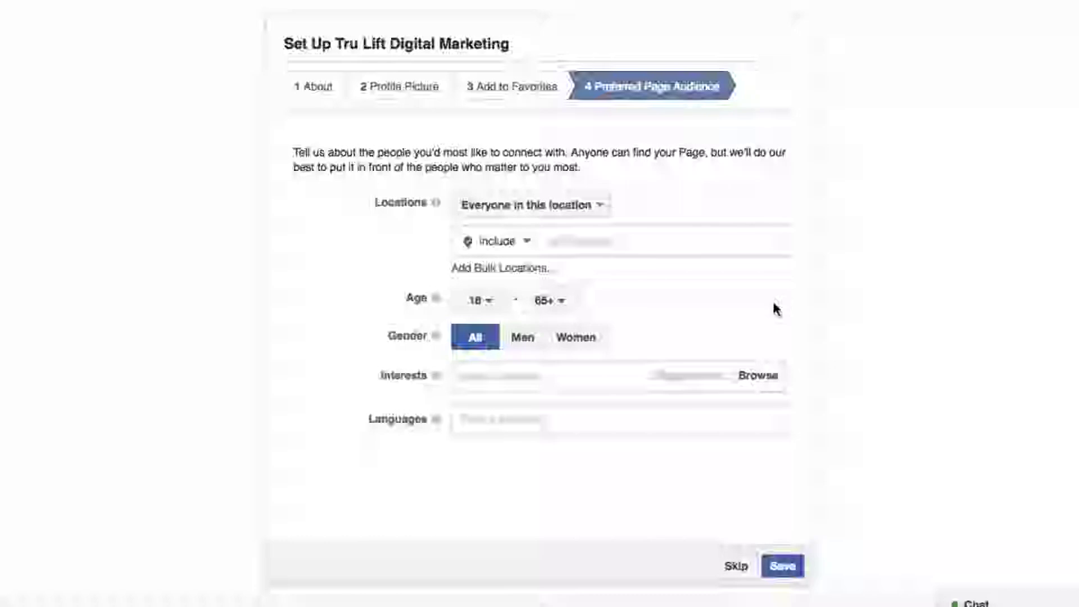
- Skip the Preferred Page Audience step to finish the page setup wizard
left_click(737, 563)
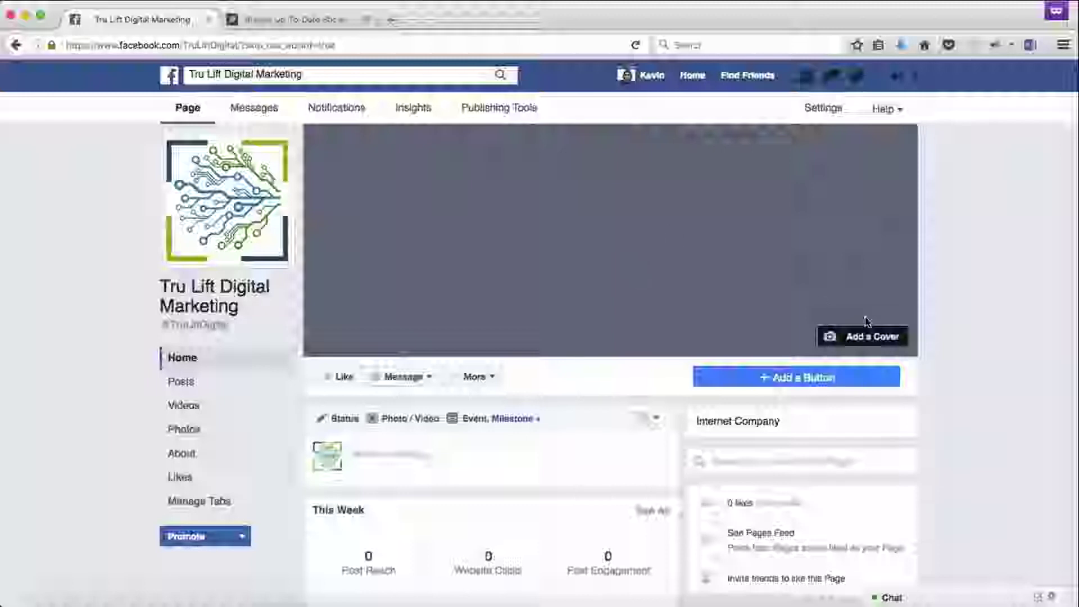
- Upload Tru Lift Digital Marketing.png from Downloads as the page cover photo and save it
left_click(890, 339)
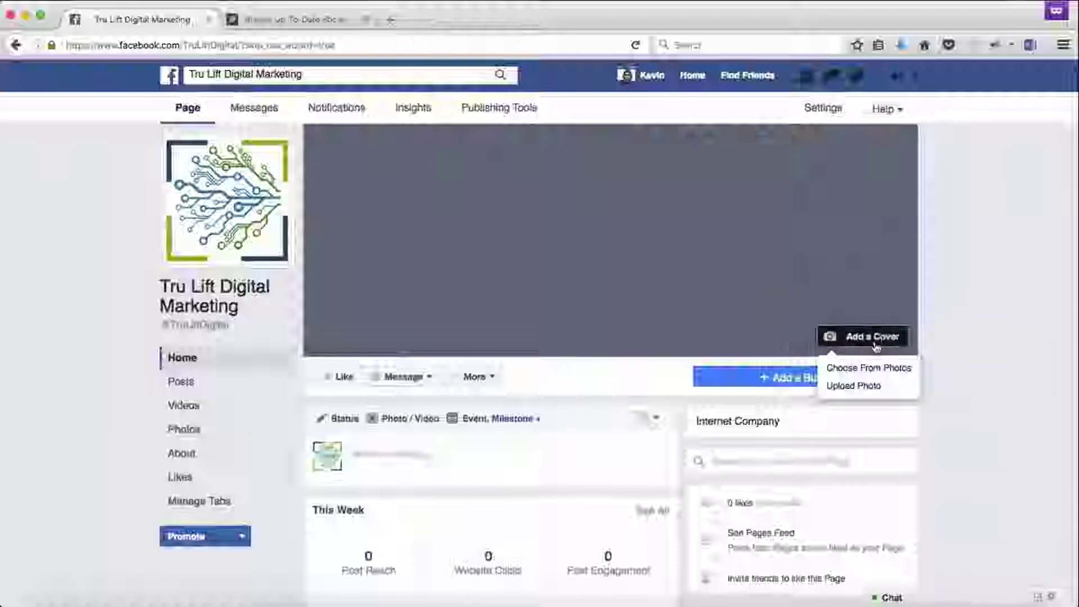
left_click(871, 390)
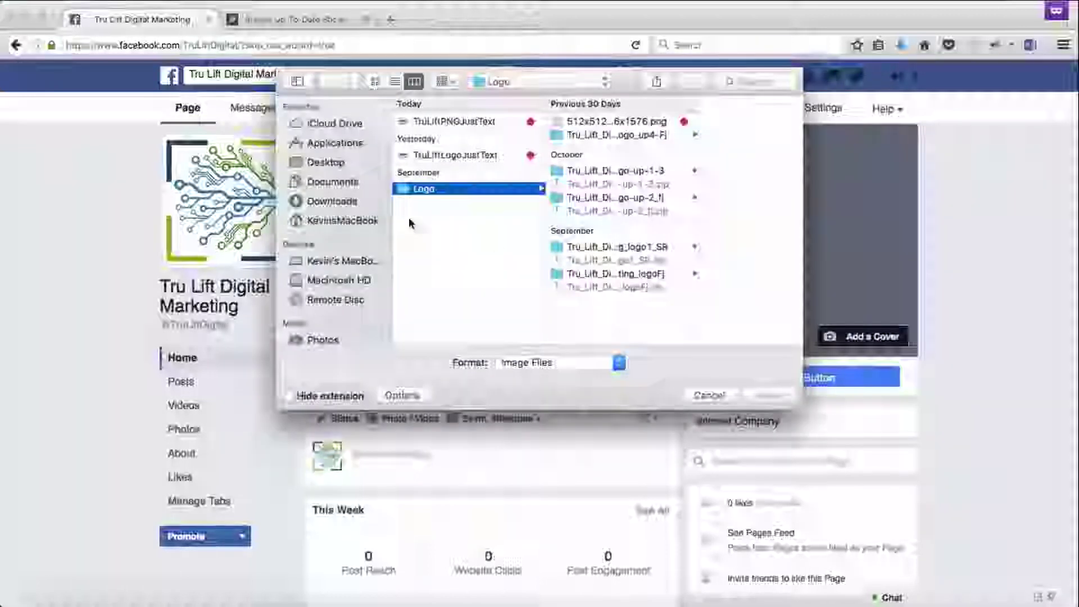
left_click(331, 201)
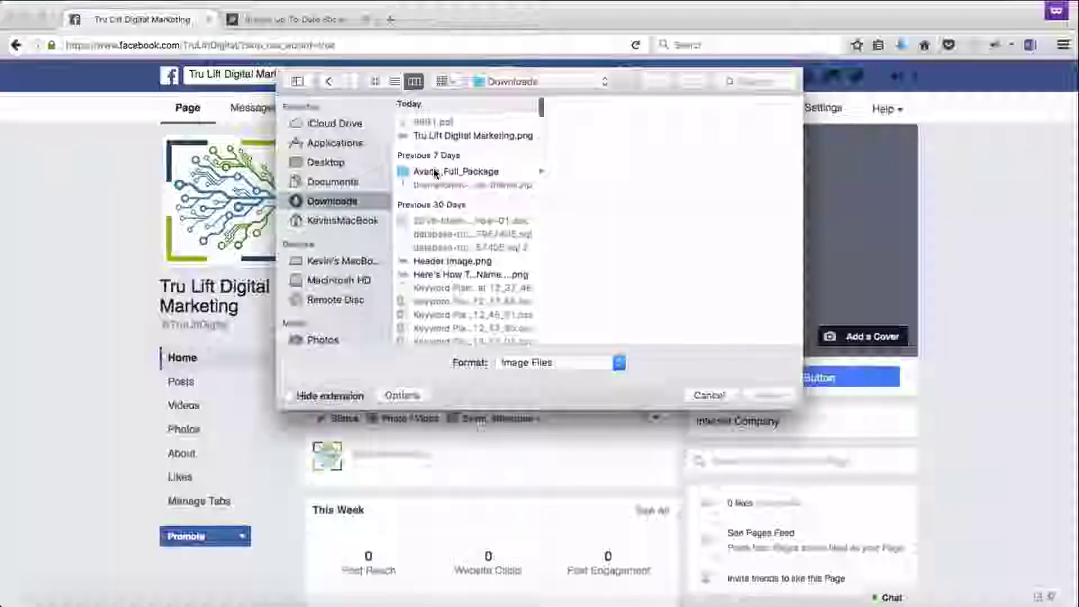
left_click(443, 136)
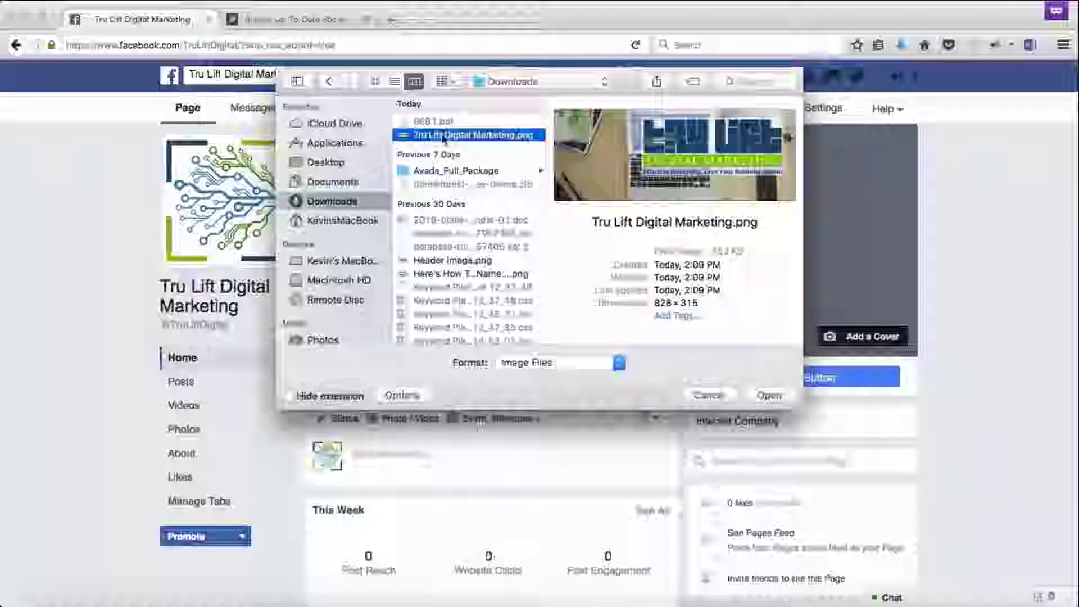
left_click(769, 395)
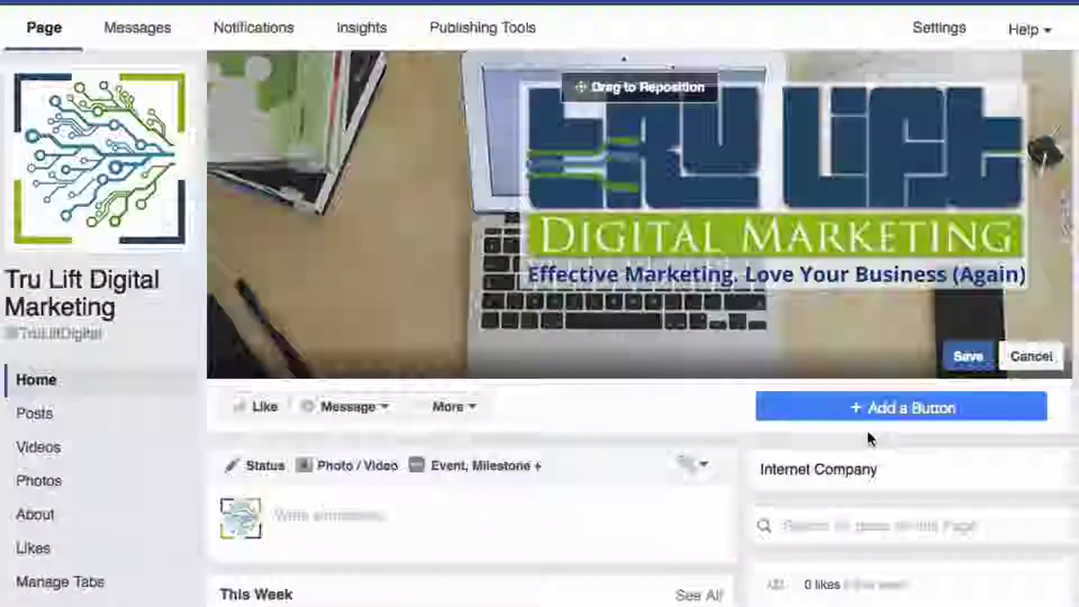
left_click(964, 360)
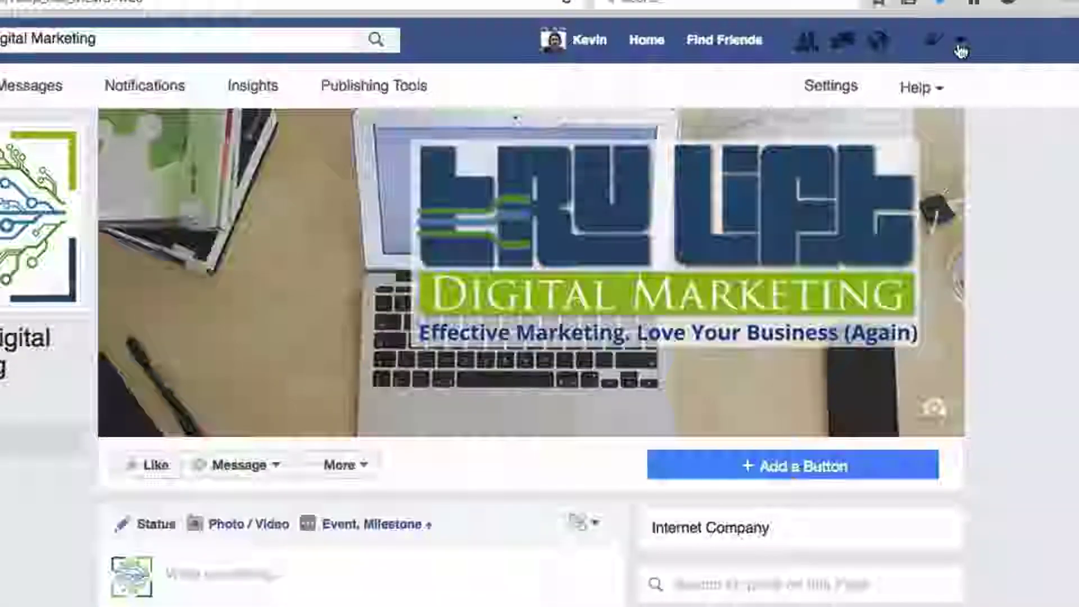
- Visit the Tru Lift Digital Marketing page, select its web address, then log out of Facebook
left_click(959, 45)
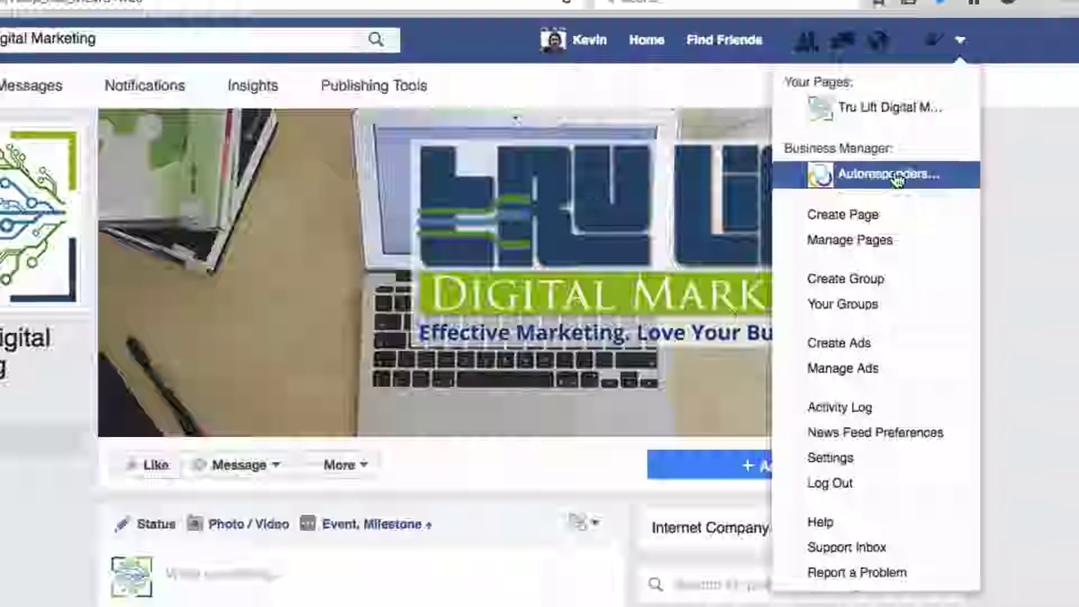
left_click(892, 116)
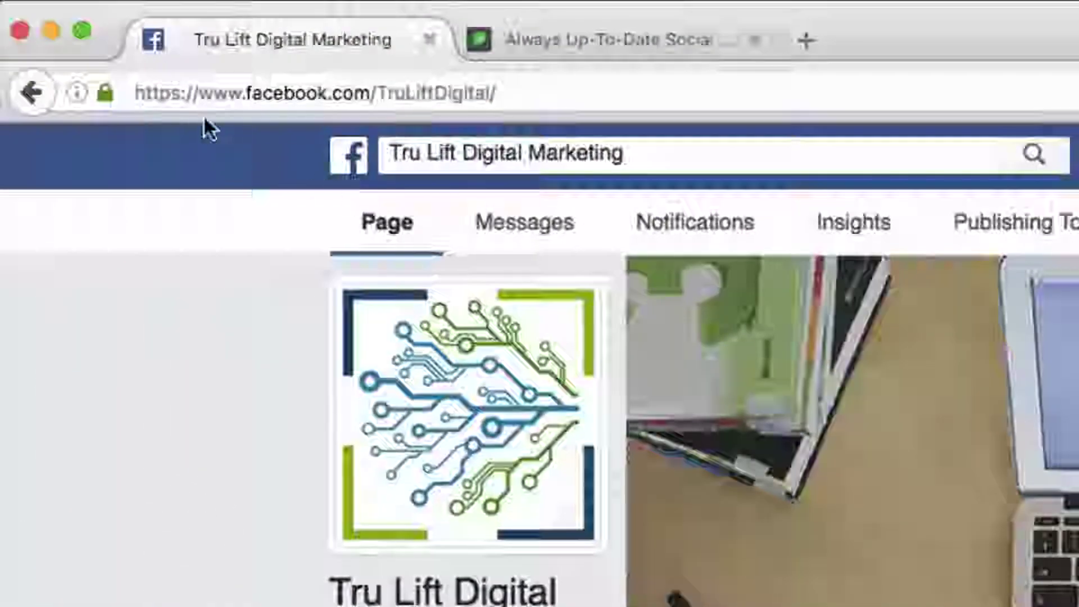
left_click(132, 93)
mouse_move(133, 93)
left_mouse_down()
mouse_move(315, 106)
mouse_move(134, 93)
left_mouse_up()
key("super+a")
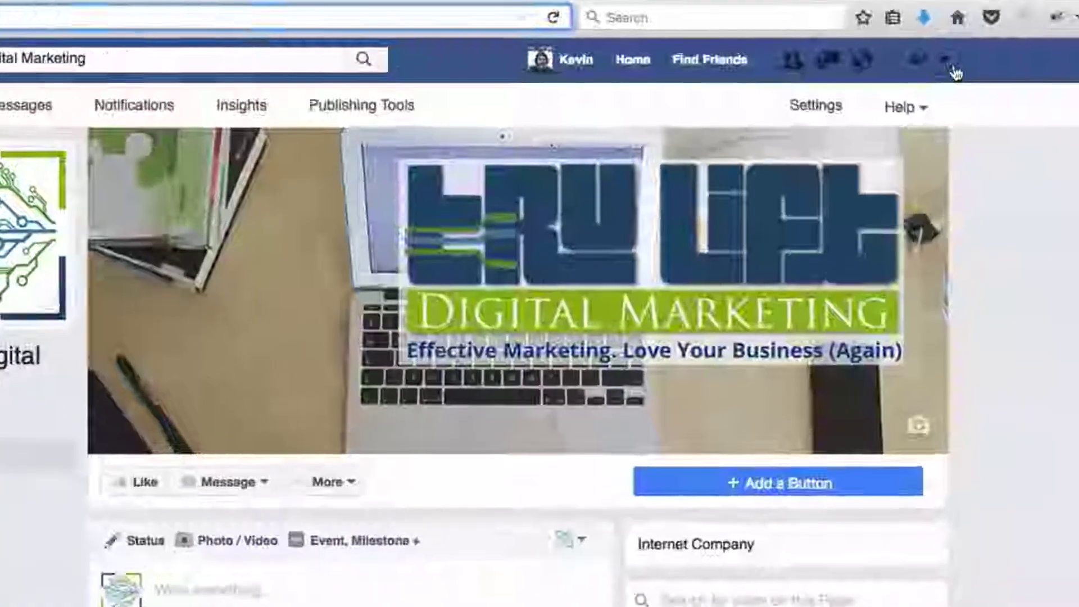
left_click(921, 81)
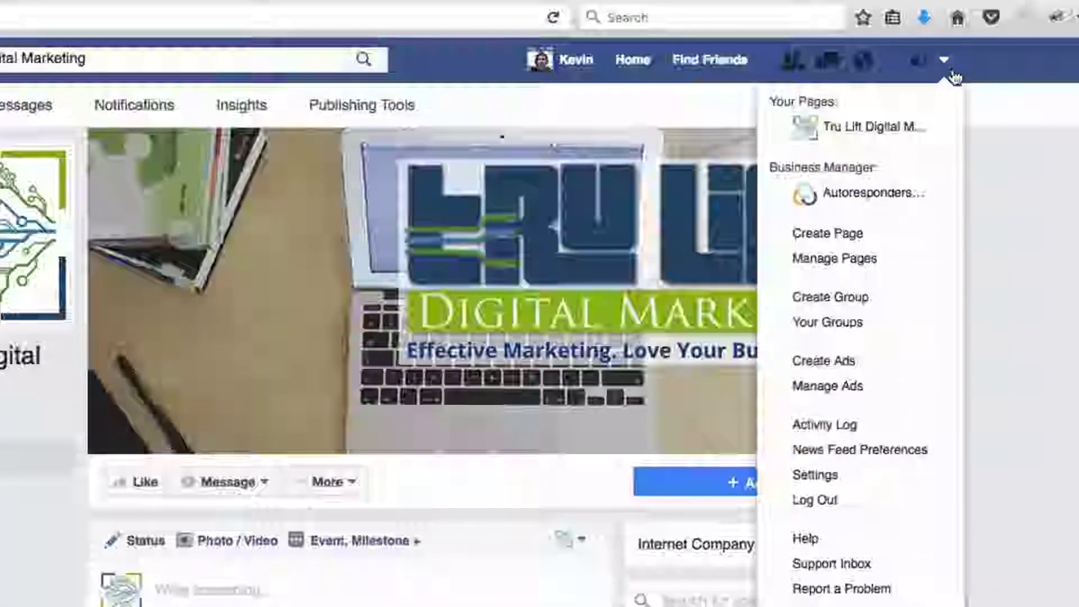
left_click(841, 498)
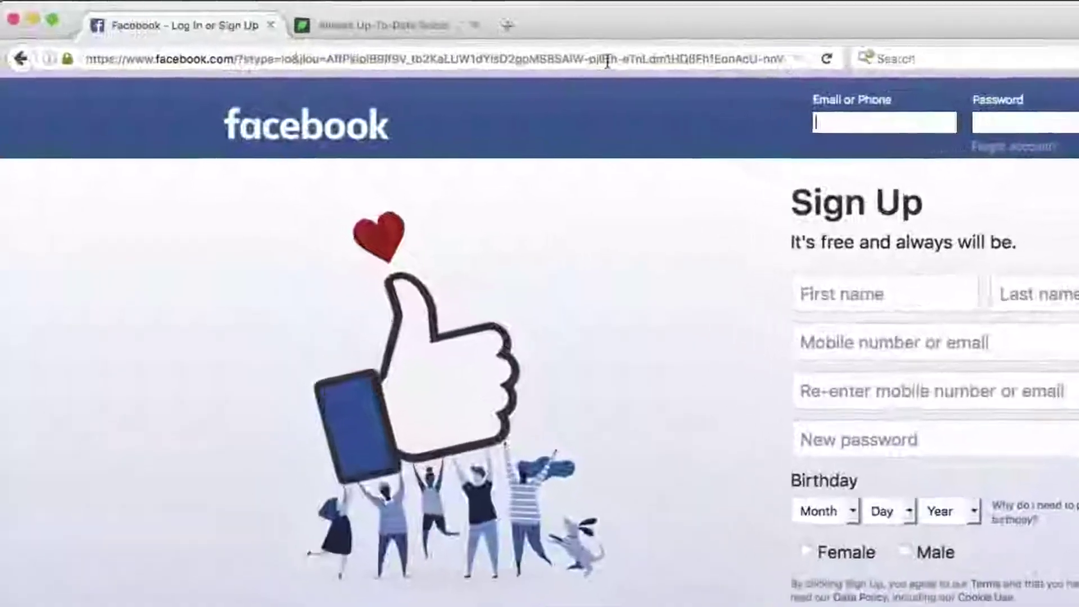
- Load twitter.com and open the Join Twitter today sign-up form
left_click(606, 62)
type("twitter.com/")
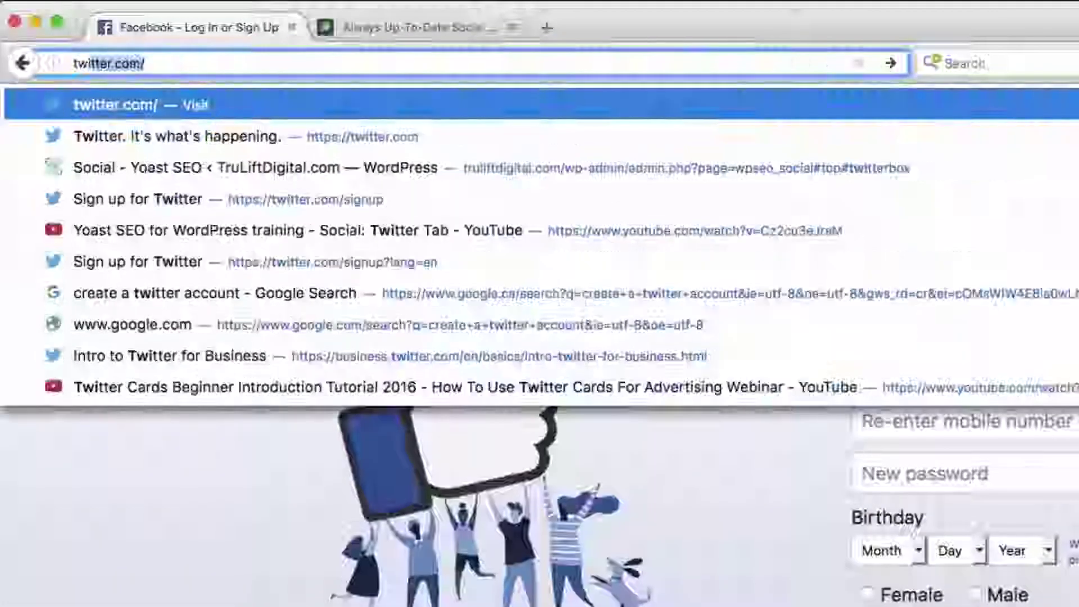
key("Return")
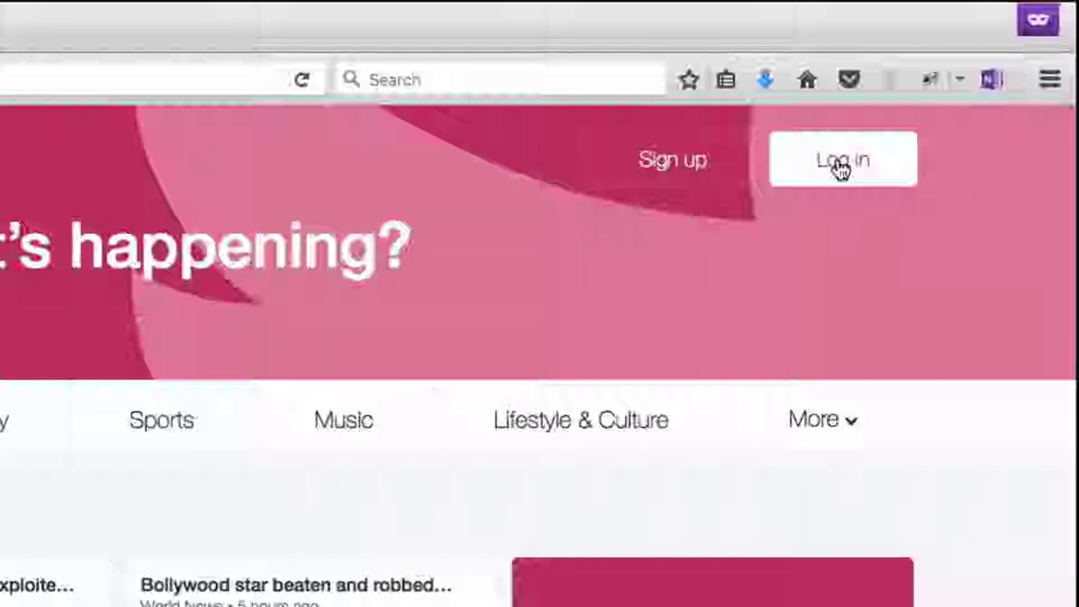
left_click(681, 171)
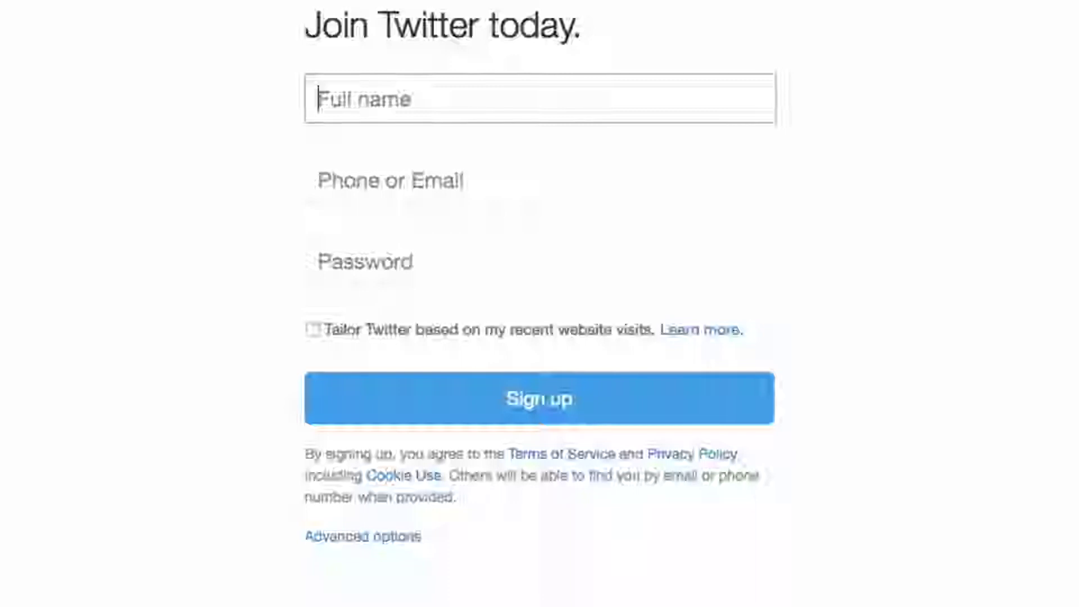
- Fill in the sign-up name TruLiftDigital, the account e-mail and a password
type("TruLift")
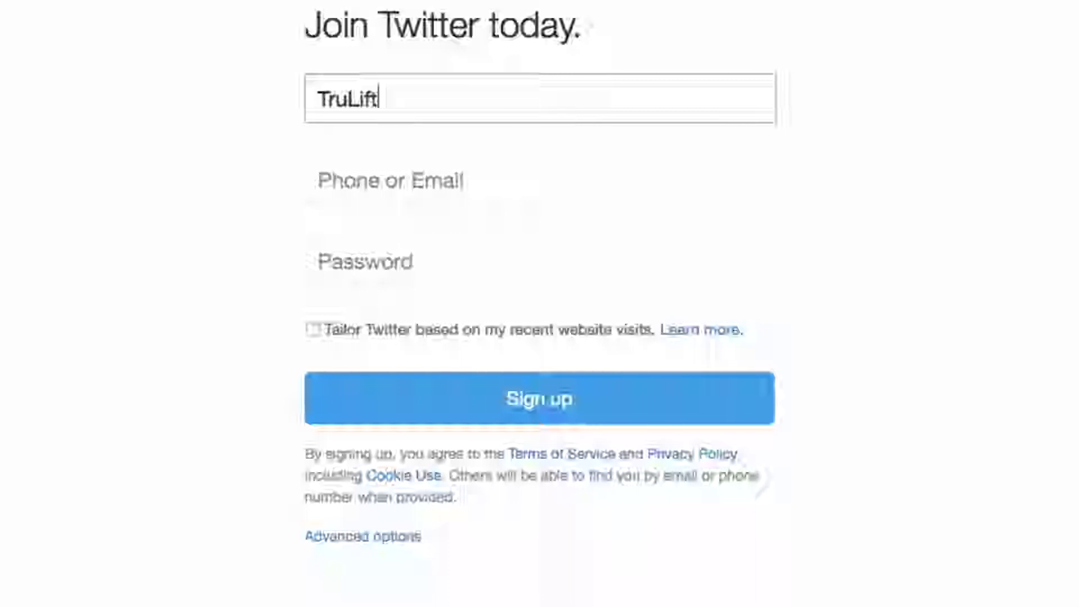
type("Digital")
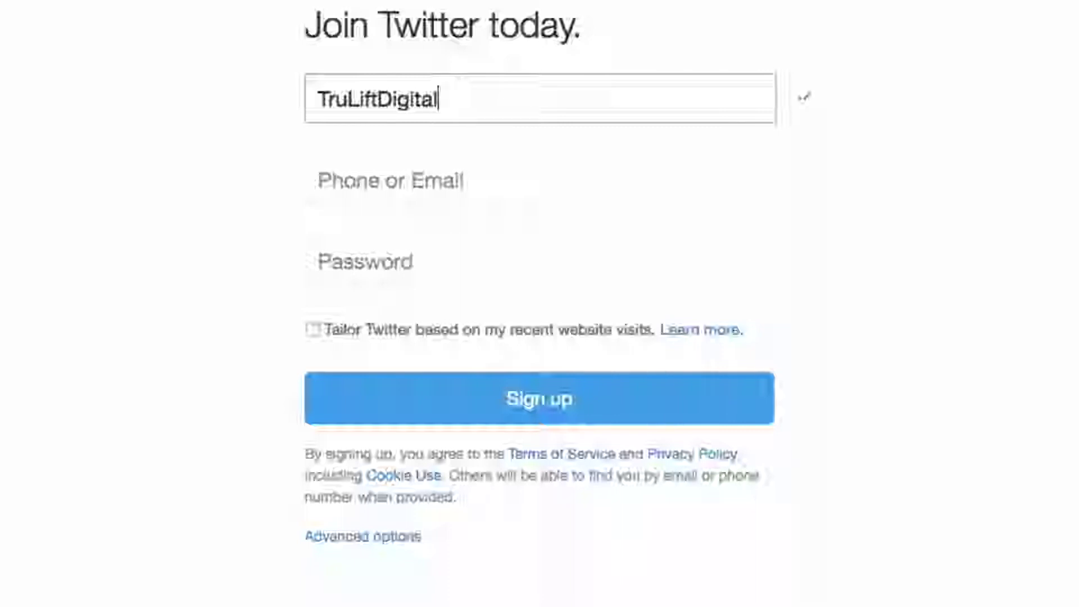
type("Market")
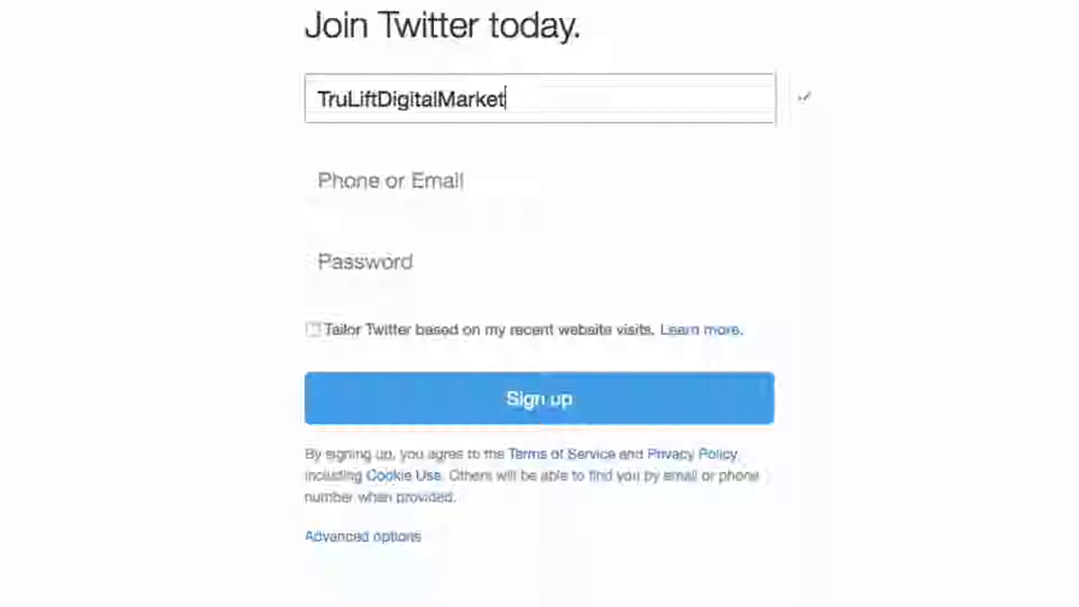
key("BackSpace")
key("BackSpace")
key("BackSpace")
key("BackSpace")
key("BackSpace")
key("BackSpace")
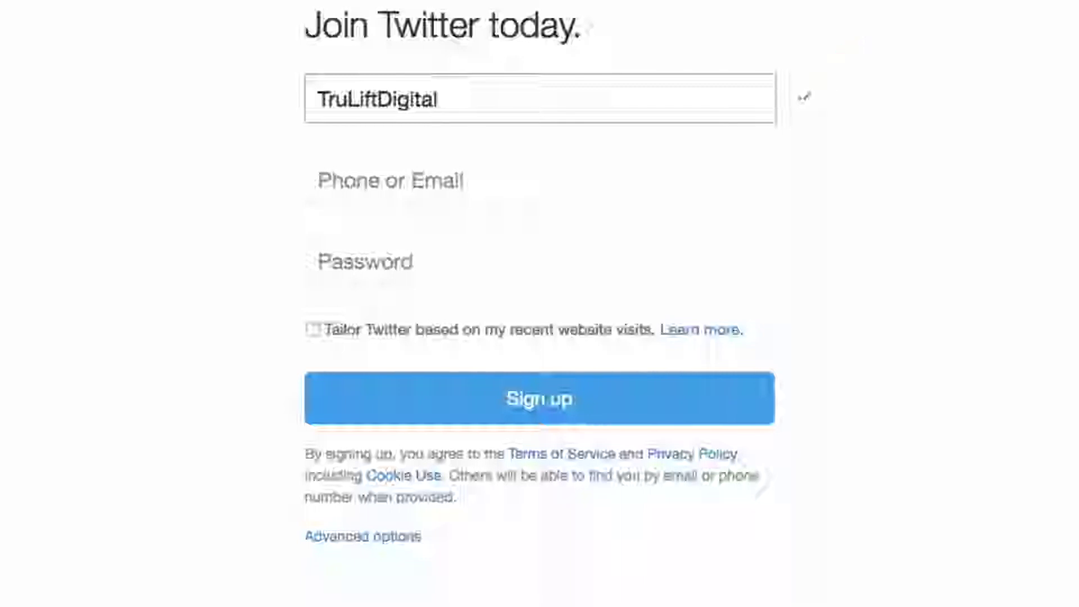
left_click(566, 188)
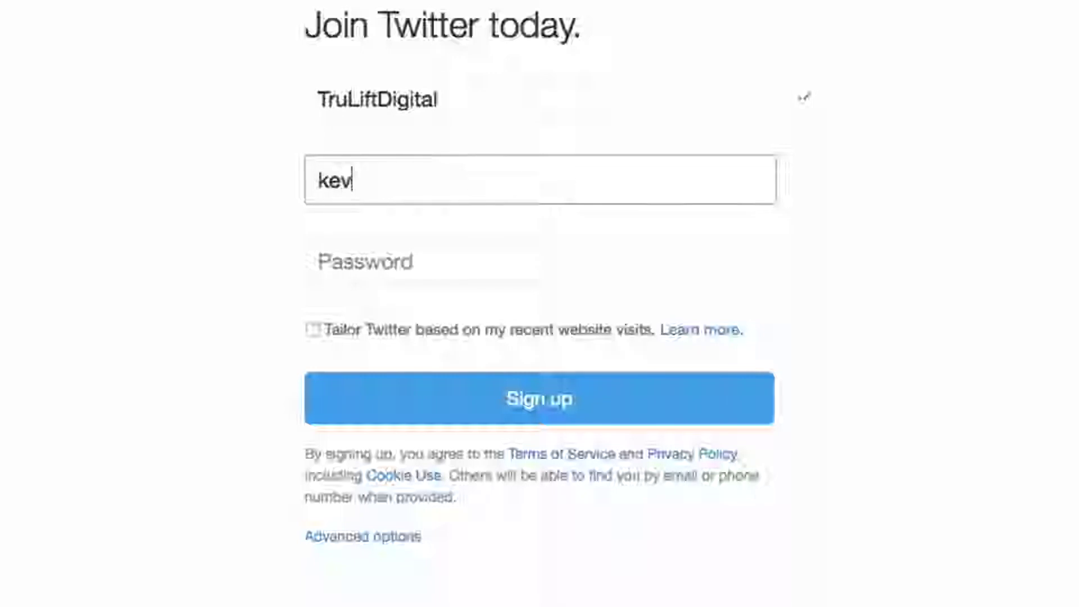
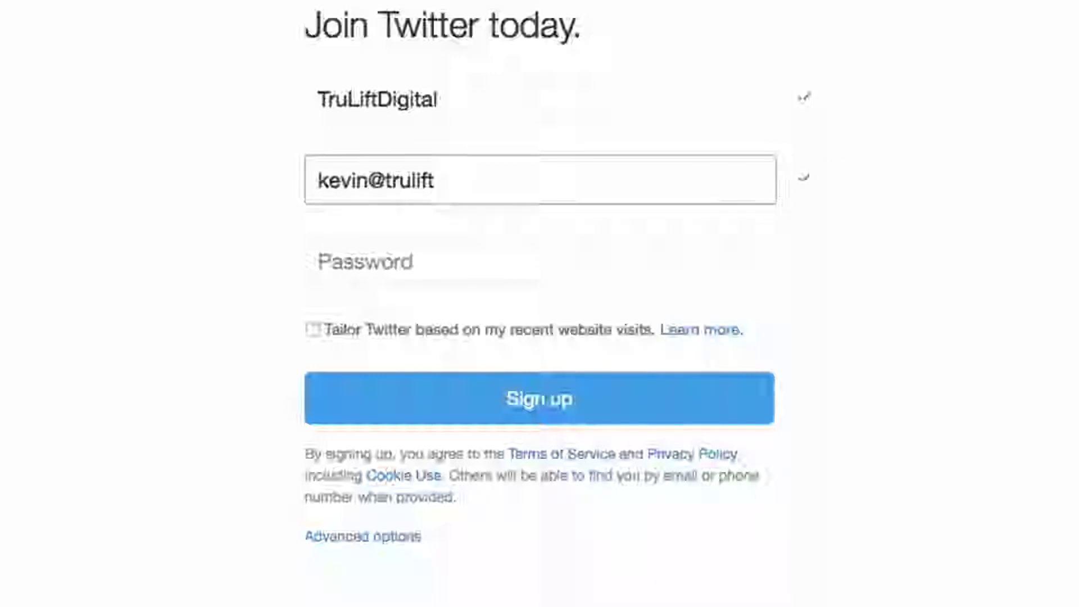
left_click(525, 257)
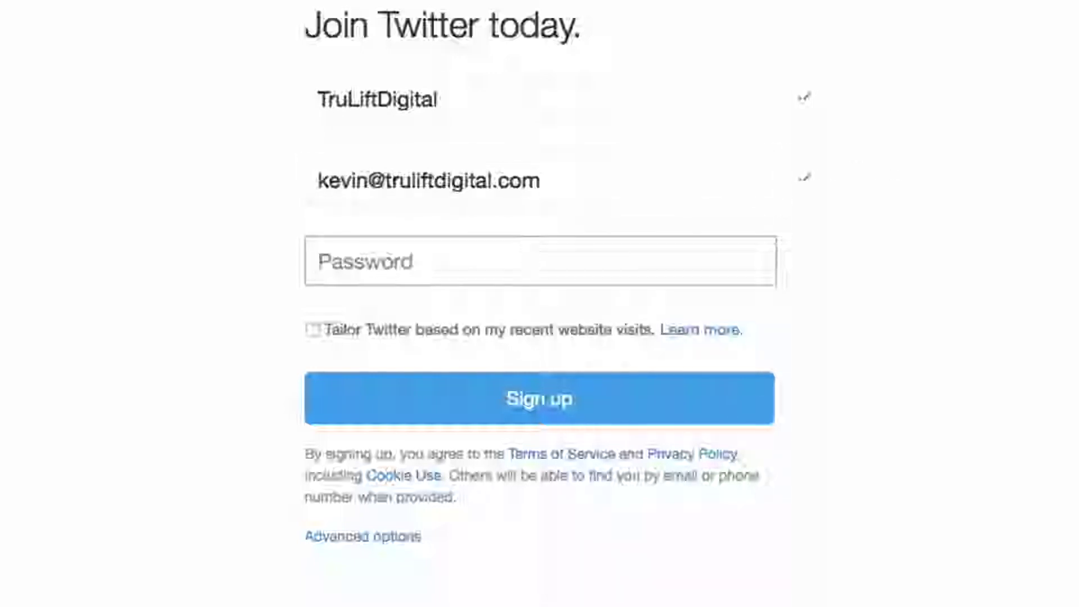
type("********")
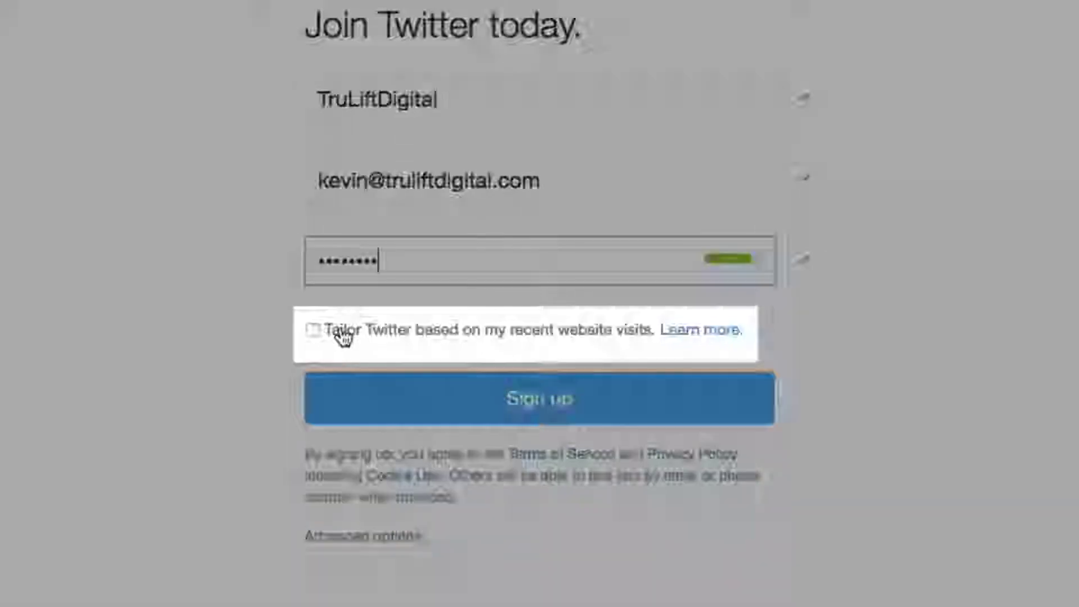
- Leave website-visit tailoring off, uncheck finding by e-mail and phone, and create the account
left_click(313, 330)
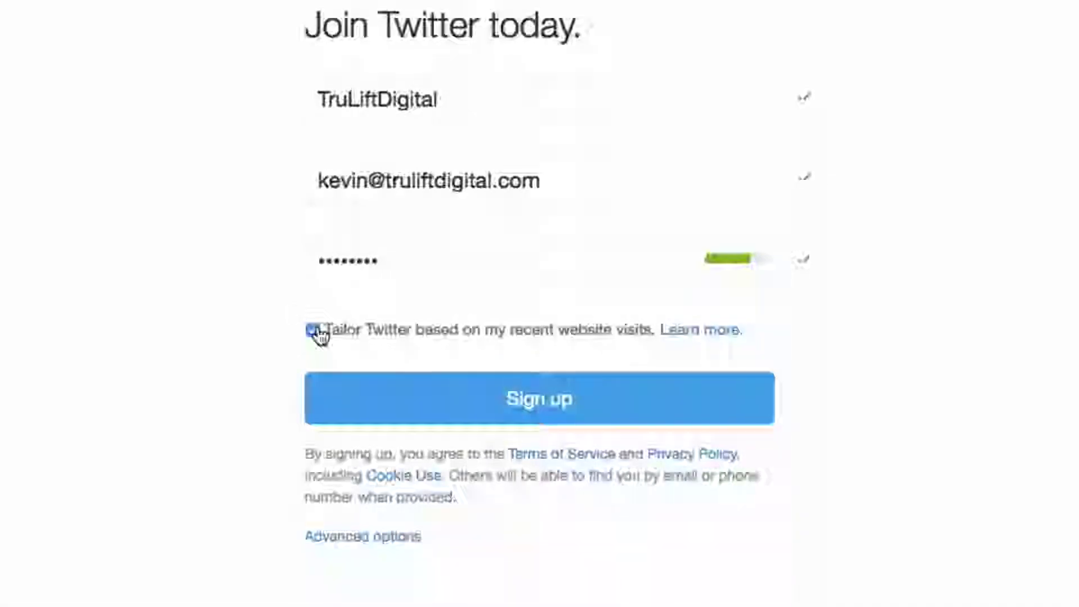
left_click(314, 331)
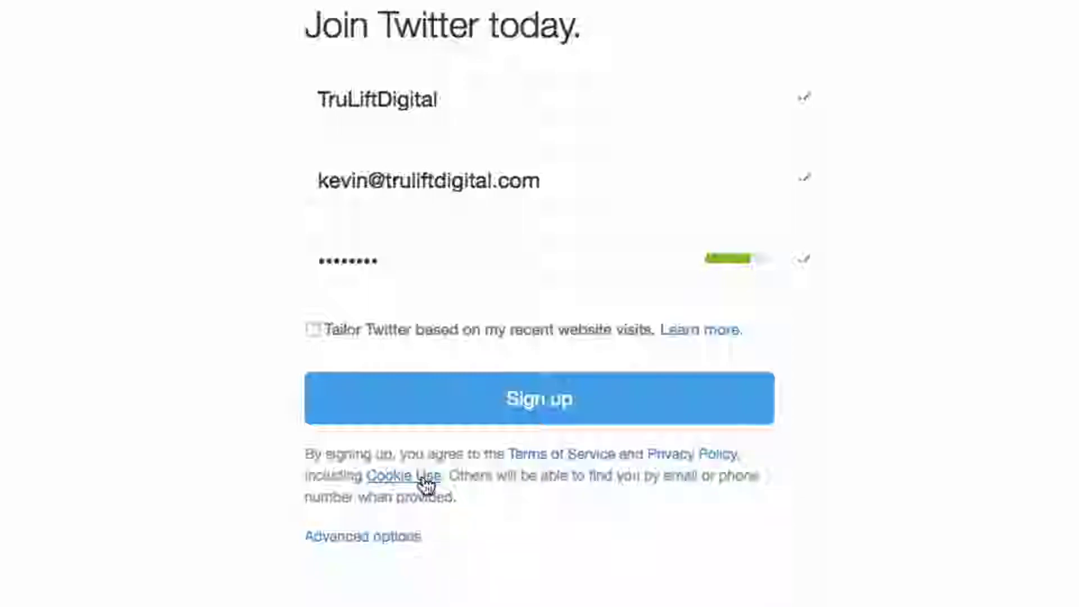
left_click(372, 537)
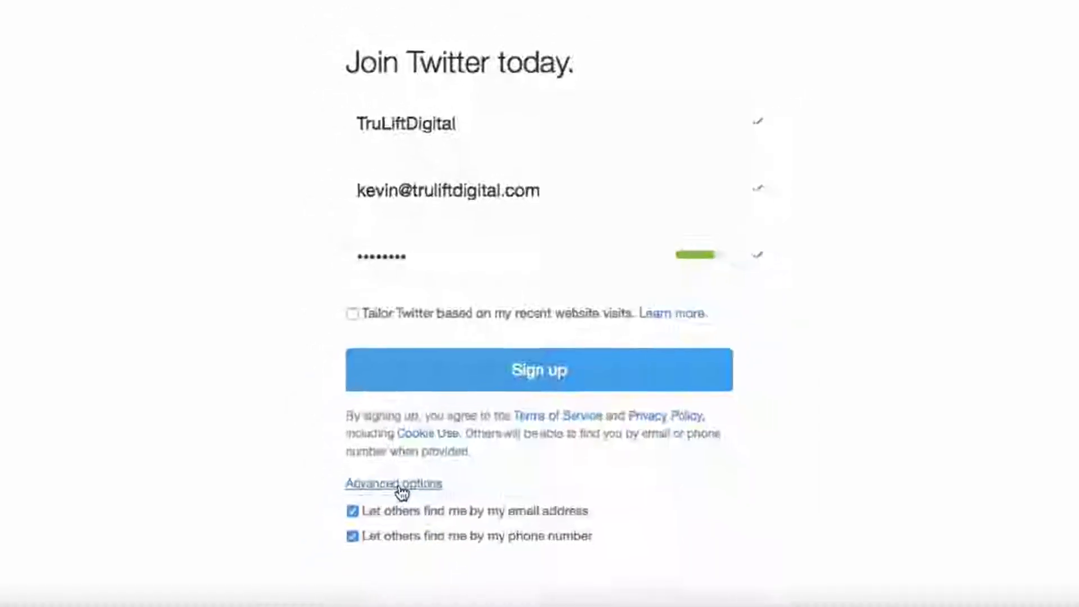
left_click(351, 512)
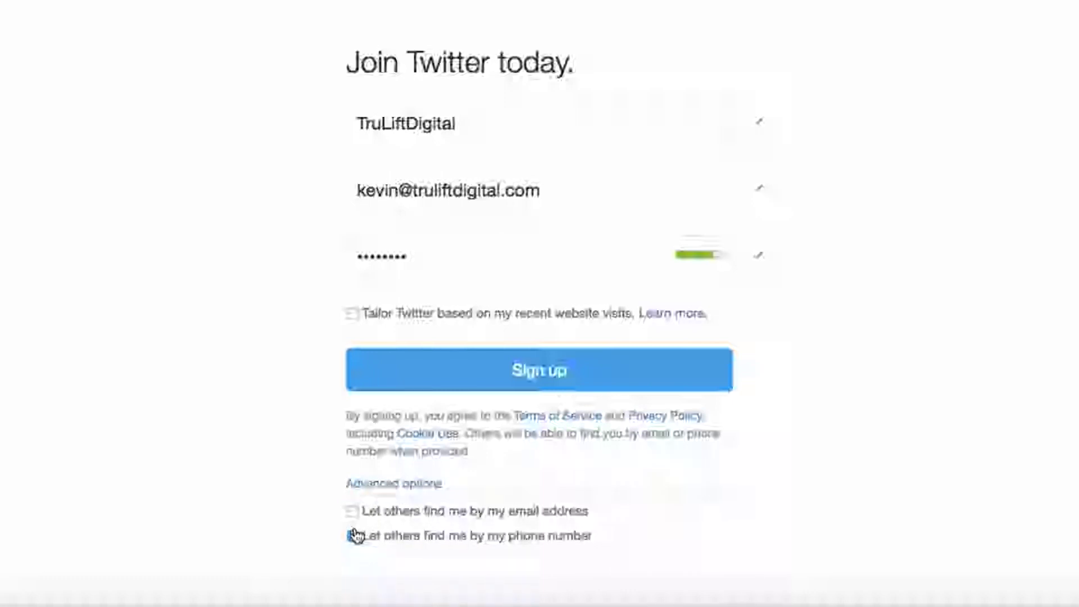
left_click(353, 535)
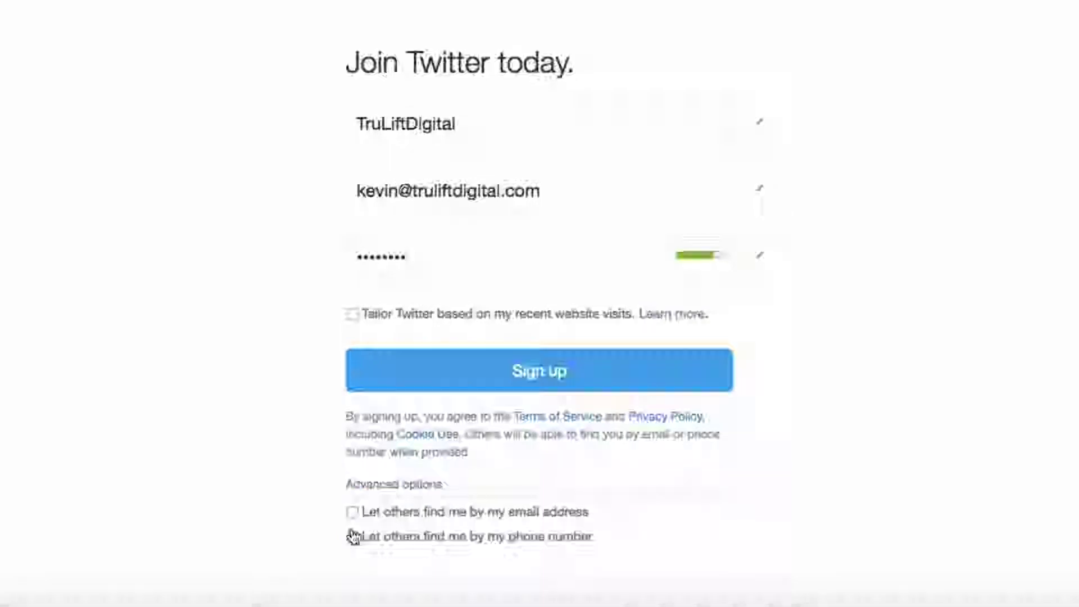
left_click(521, 370)
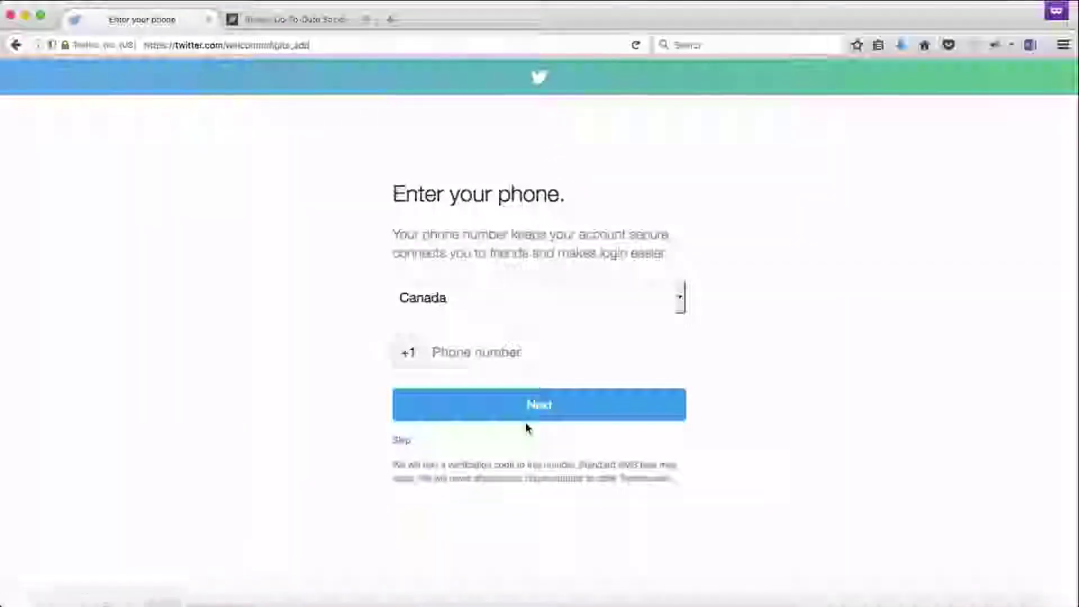
- Skip the Enter your phone step to reach Choose a username
left_click(407, 443)
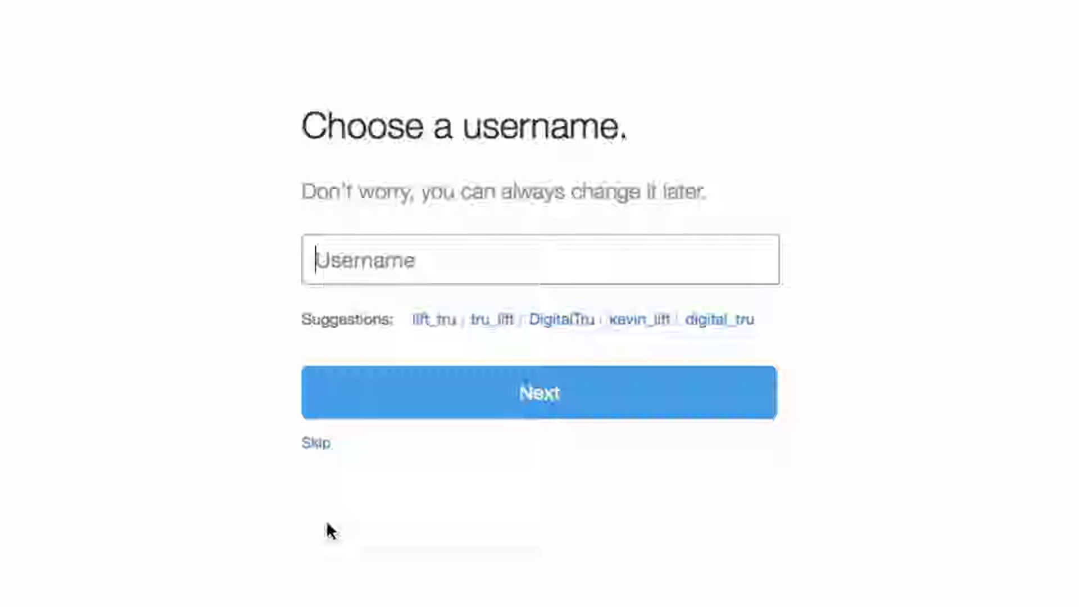
- Enter TruLiftDigital into the Username field
type("TruLiftDigital")
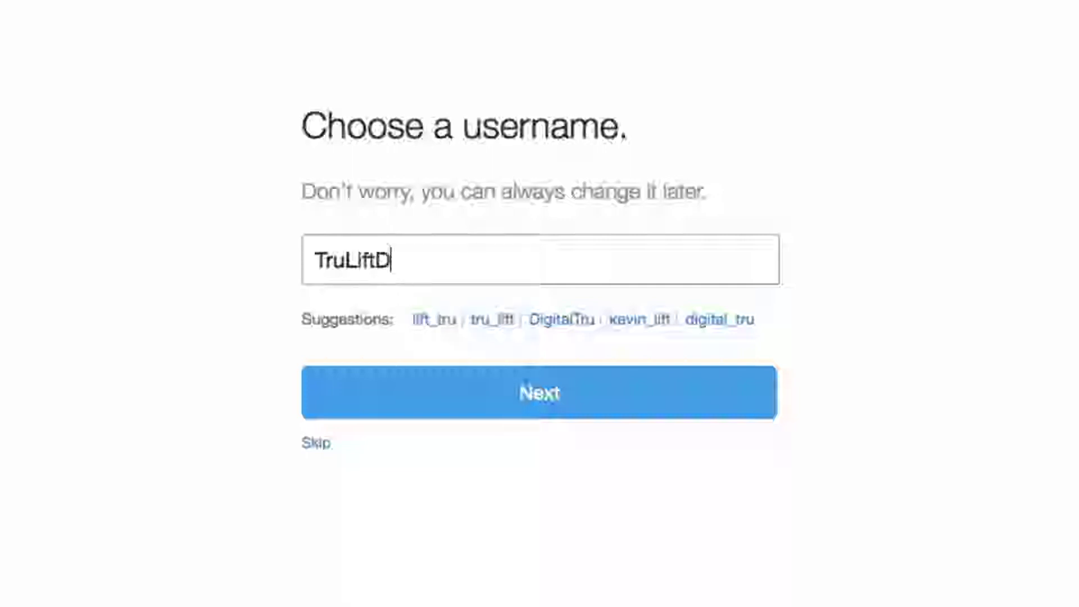
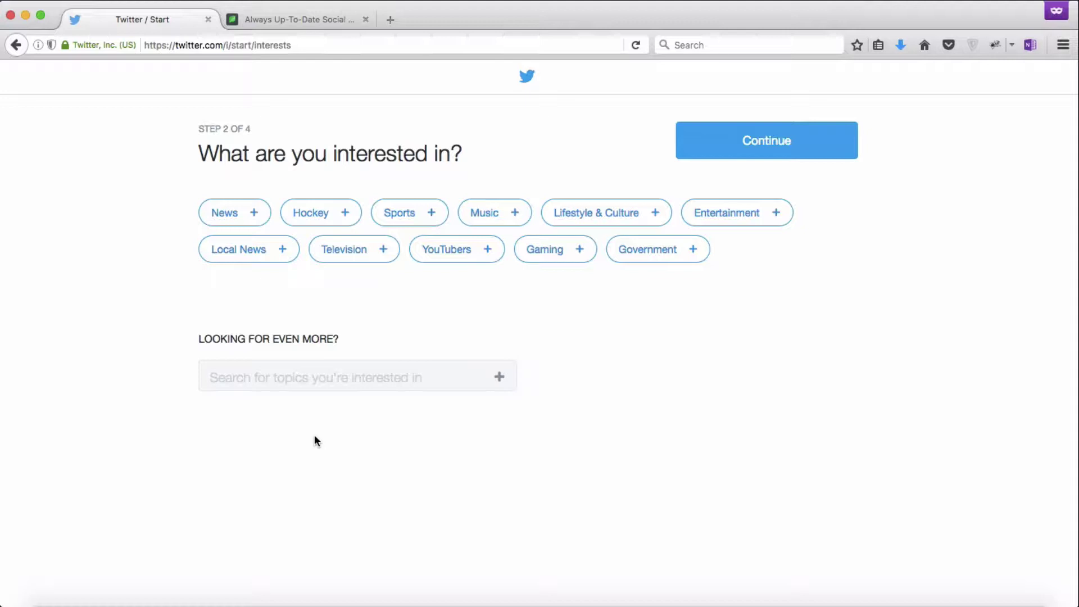
- Skip the interests page and the contact-import page of the Twitter sign-up
left_click(814, 148)
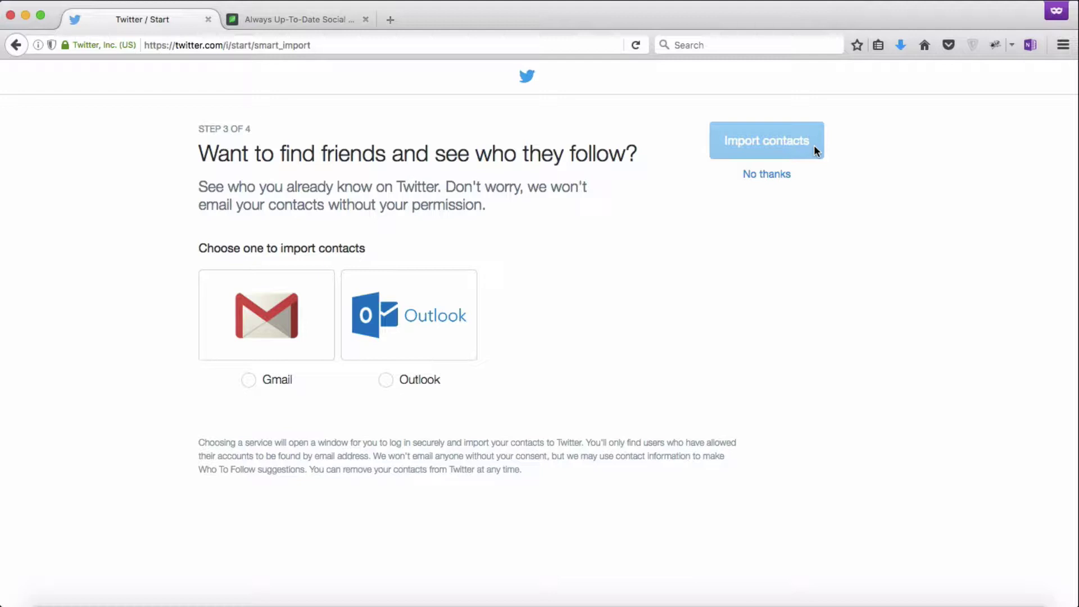
left_click(782, 175)
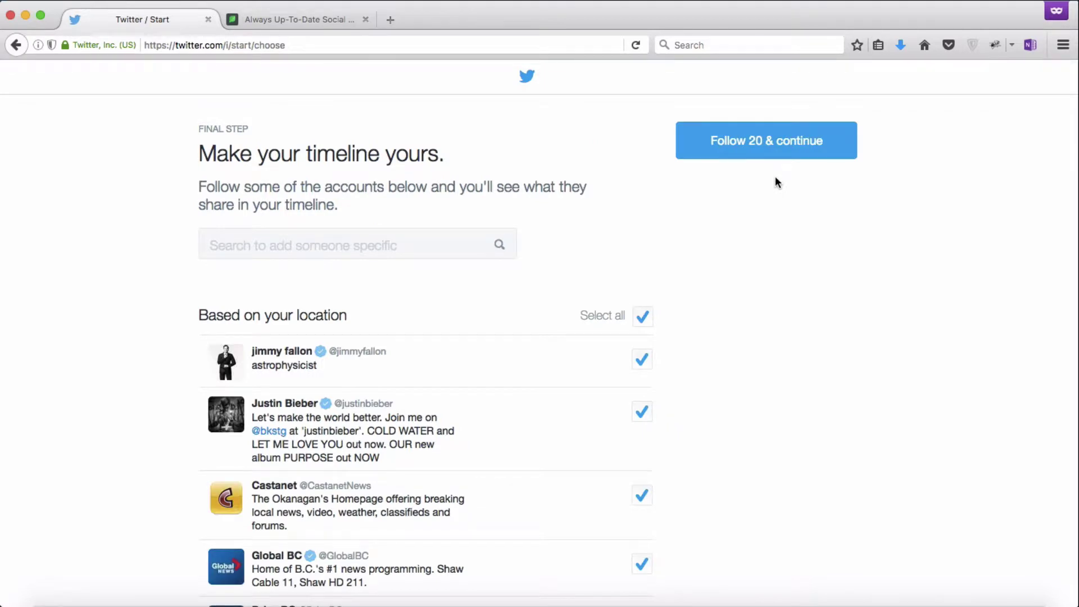
- Deselect all 20 suggested local accounts to follow
left_click(644, 318)
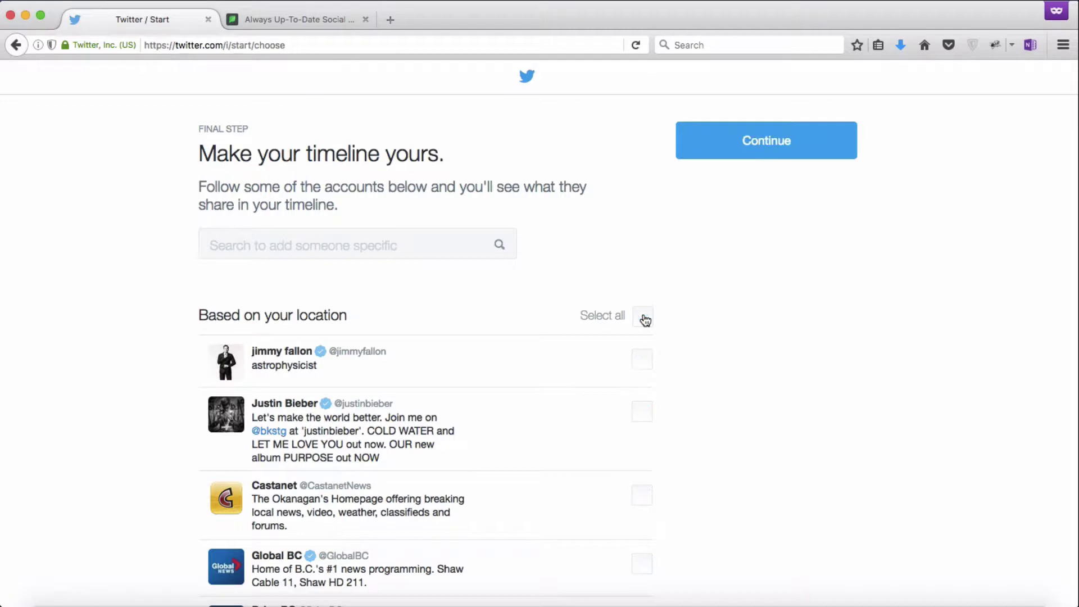
scroll(646, 319, "down", 10)
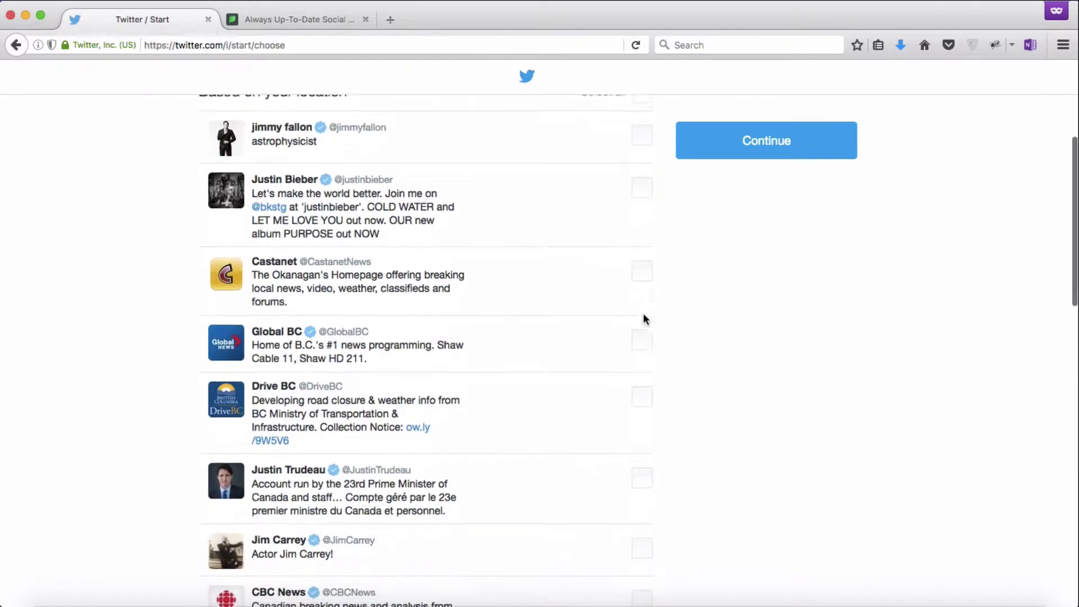
scroll(645, 319, "down", 10)
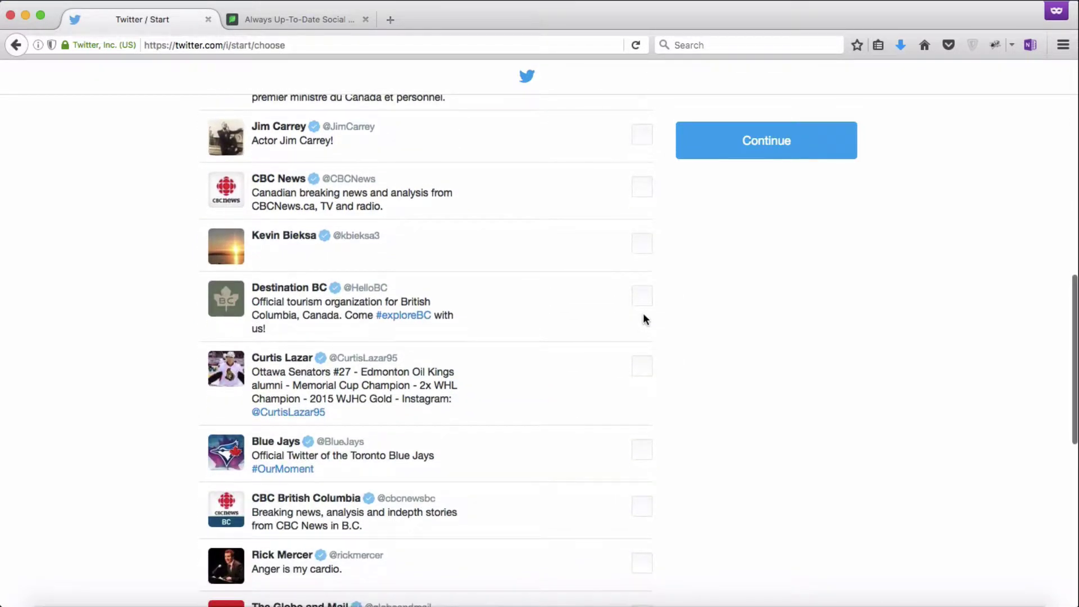
scroll(645, 319, "down", 6)
scroll(645, 319, "up", 20)
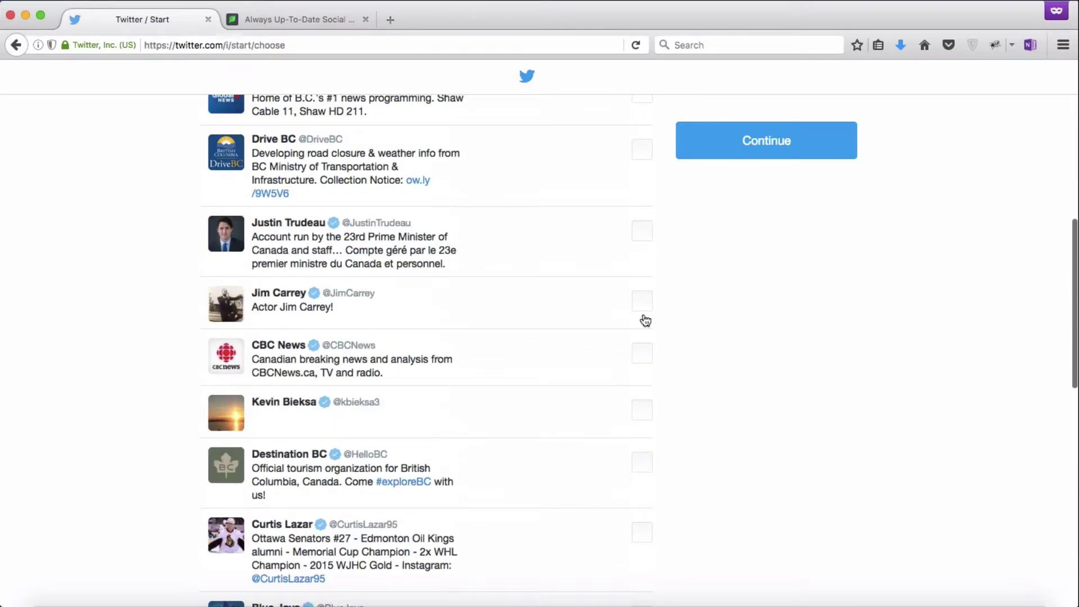
left_click(424, 243)
type("fran")
key("BackSpace")
type("k kern")
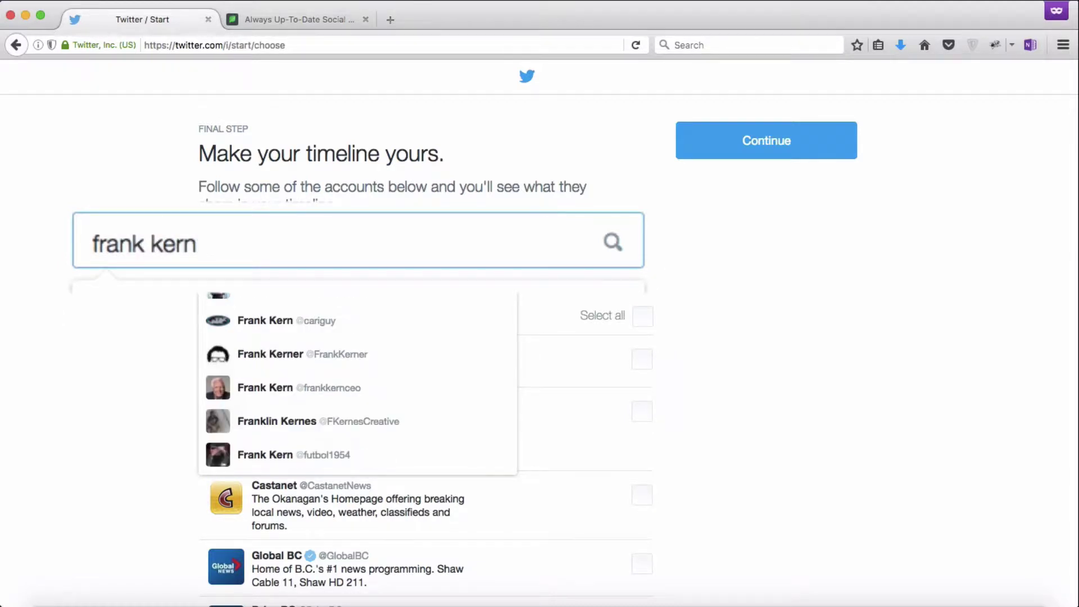
left_click(331, 287)
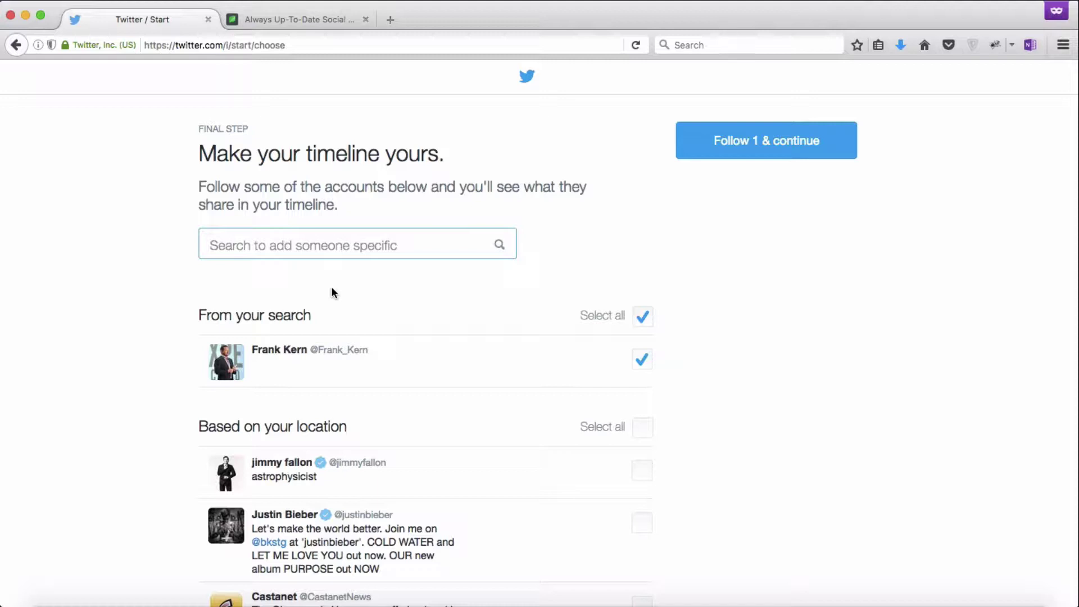
left_click(730, 142)
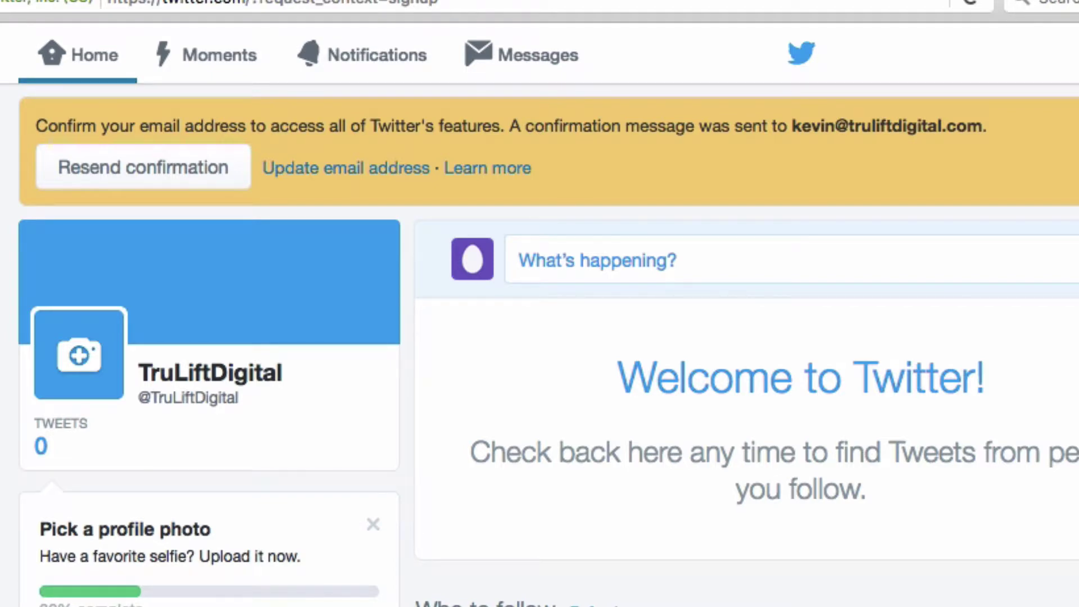
- Resend the confirmation email and begin adding a profile photo from the setup prompt
left_click(120, 177)
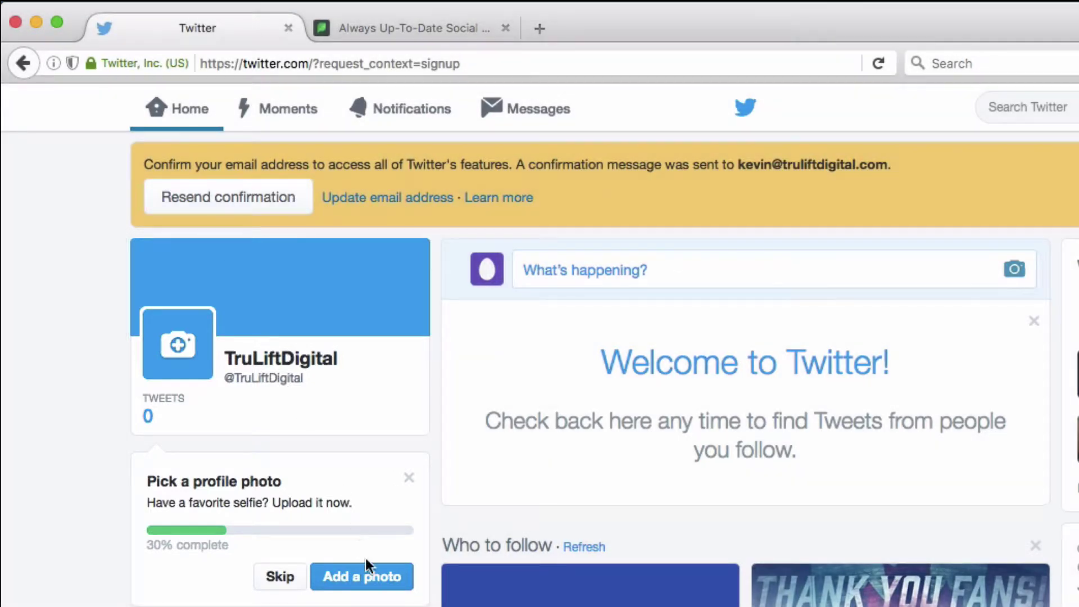
left_click(372, 579)
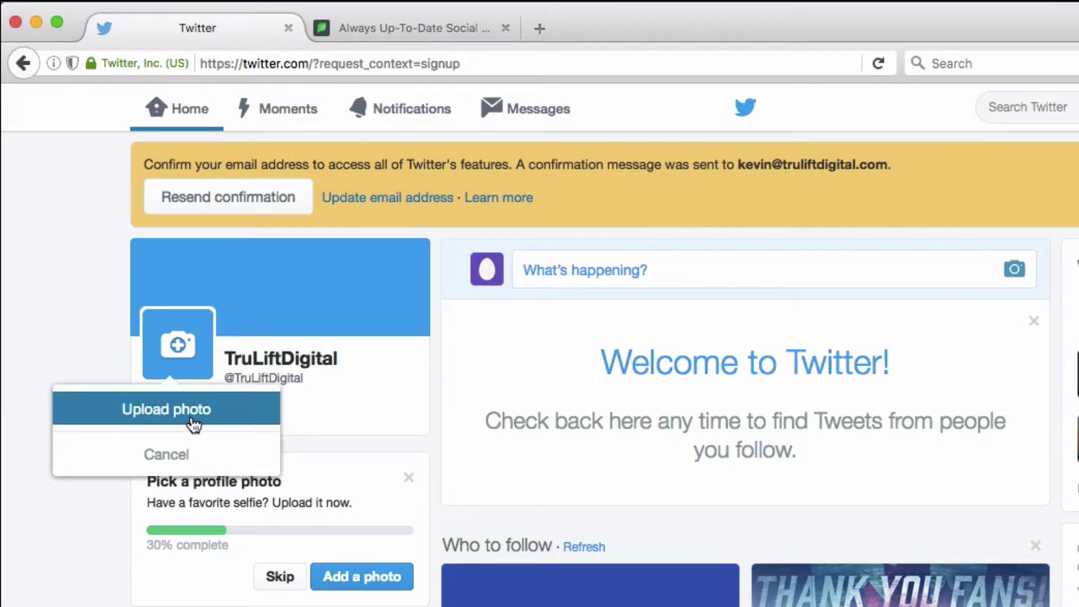
- Upload the 512x512 logo PNG from the TruLift Logo folder and apply it as profile photo
left_click(191, 417)
left_click(472, 307)
left_click(603, 313)
left_click(814, 218)
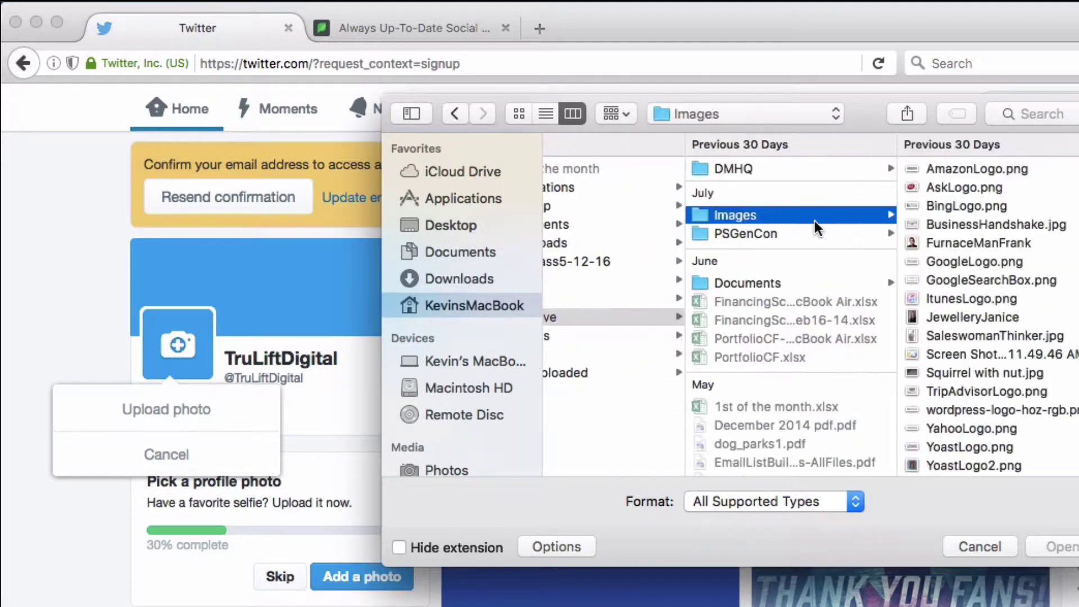
scroll(949, 279, "down", 1)
left_click(949, 309)
left_click(934, 260)
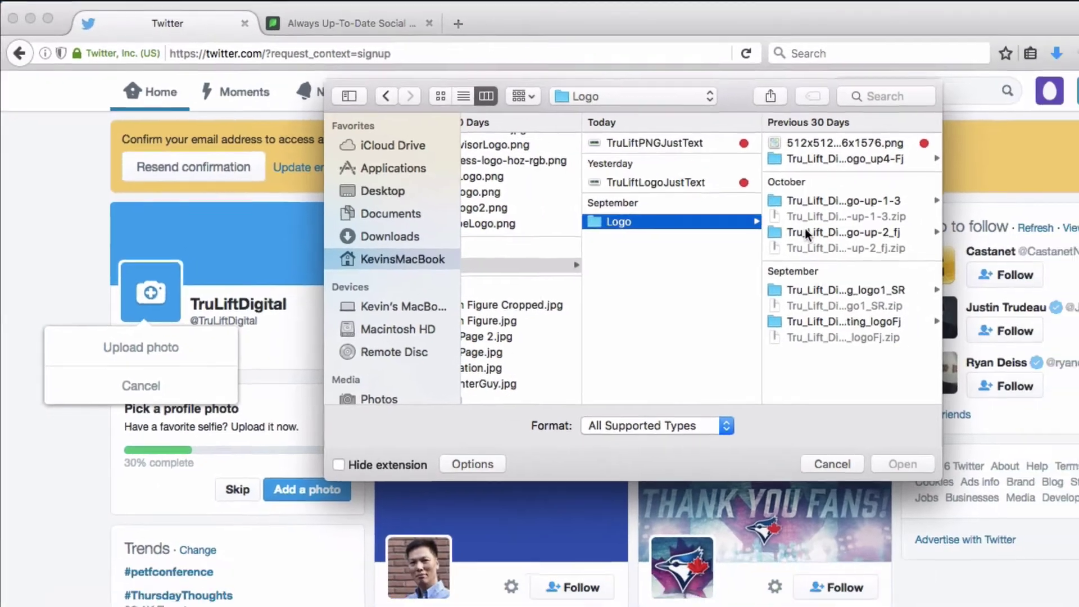
left_click(843, 143)
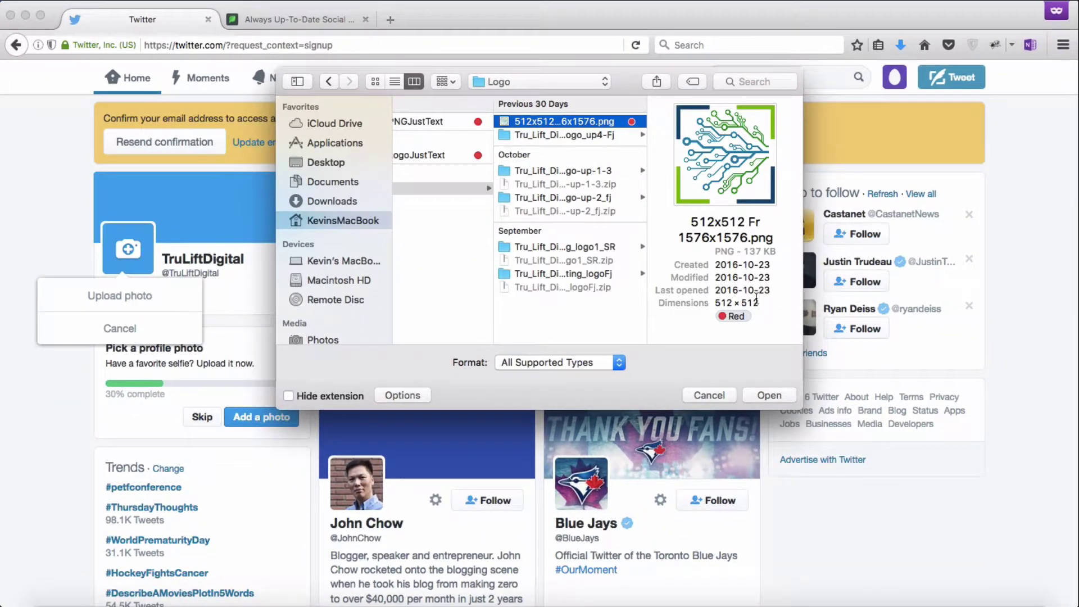
left_click(770, 395)
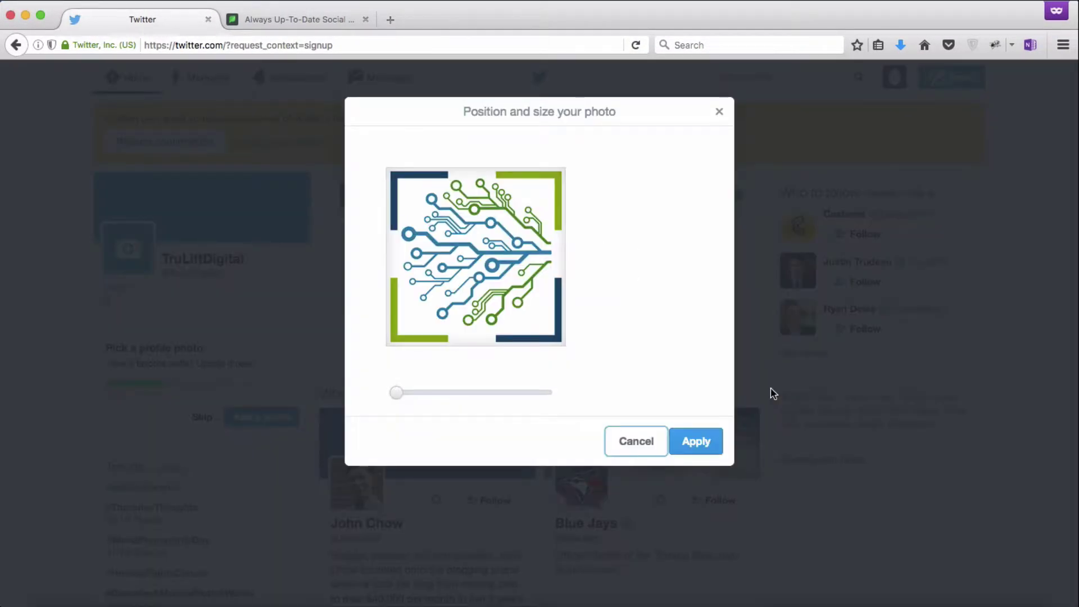
left_click(711, 443)
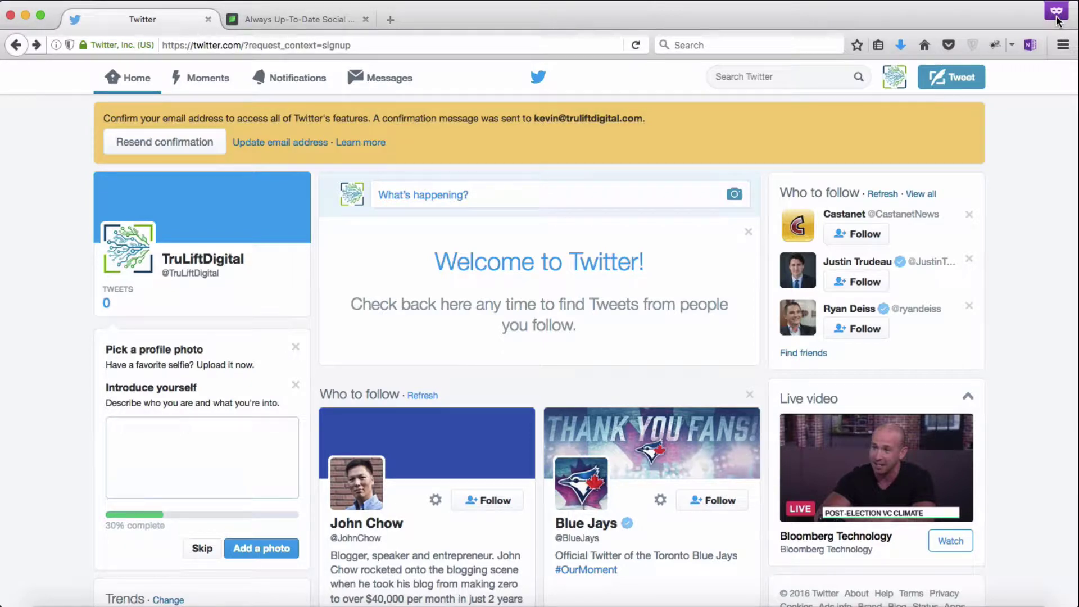
- Open the TruLiftDigital profile page and select its twitter.com/TruLiftDigital address
left_click(897, 84)
left_click(868, 123)
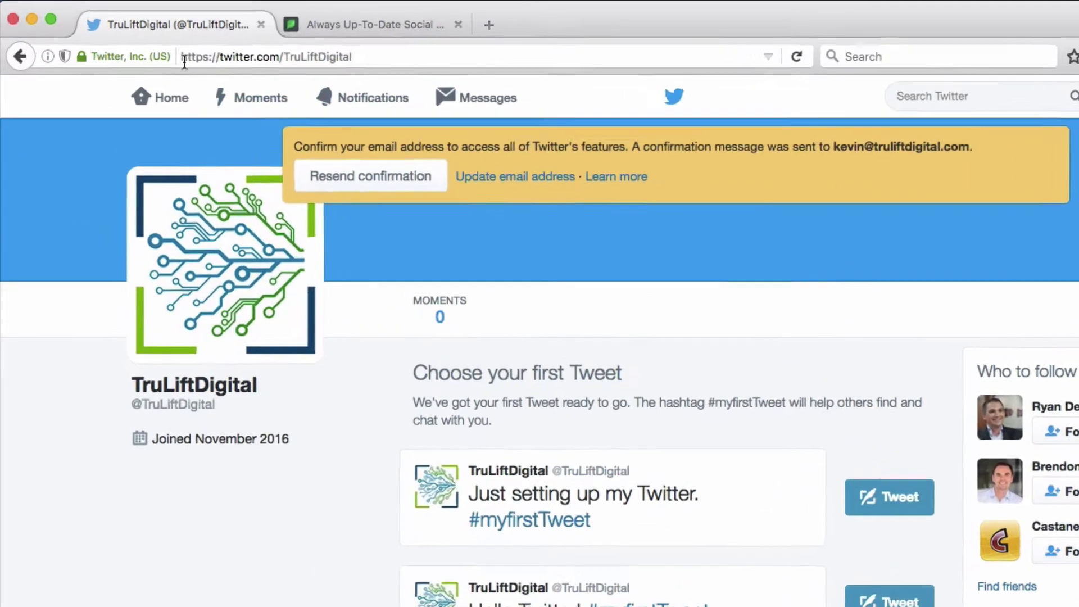
left_click(184, 57)
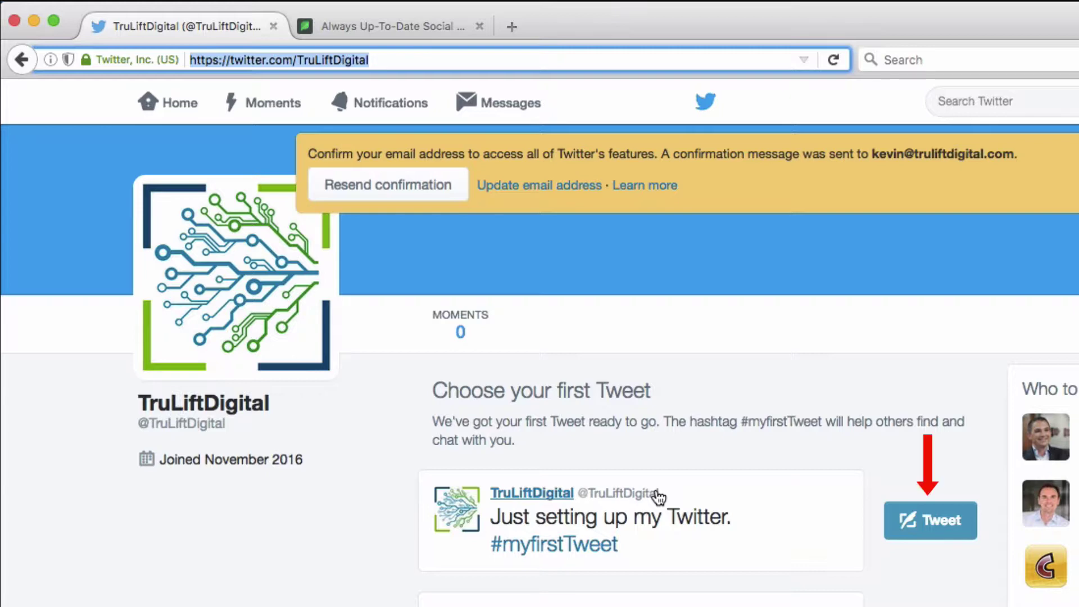
- Start composing a custom first tweet on the profile page
scroll(659, 497, "down", 5)
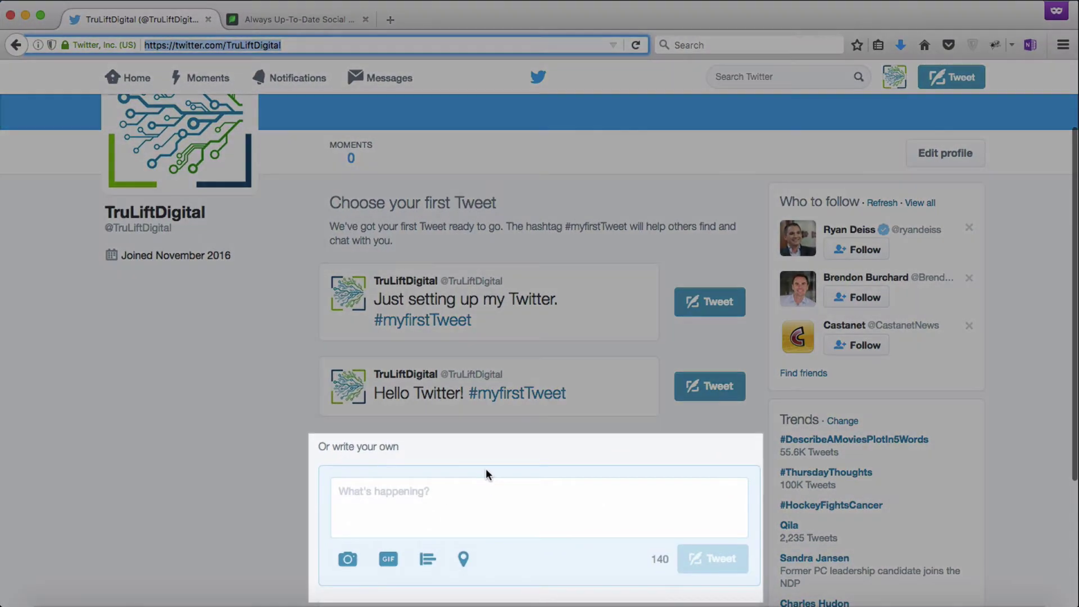
left_click(483, 480)
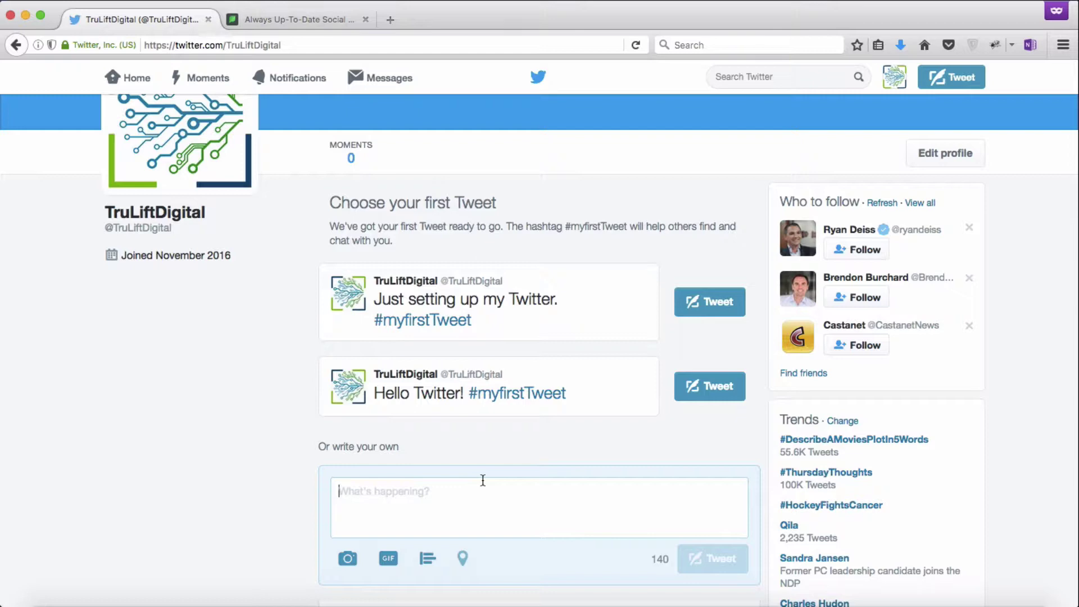
scroll(483, 480, "up", 2)
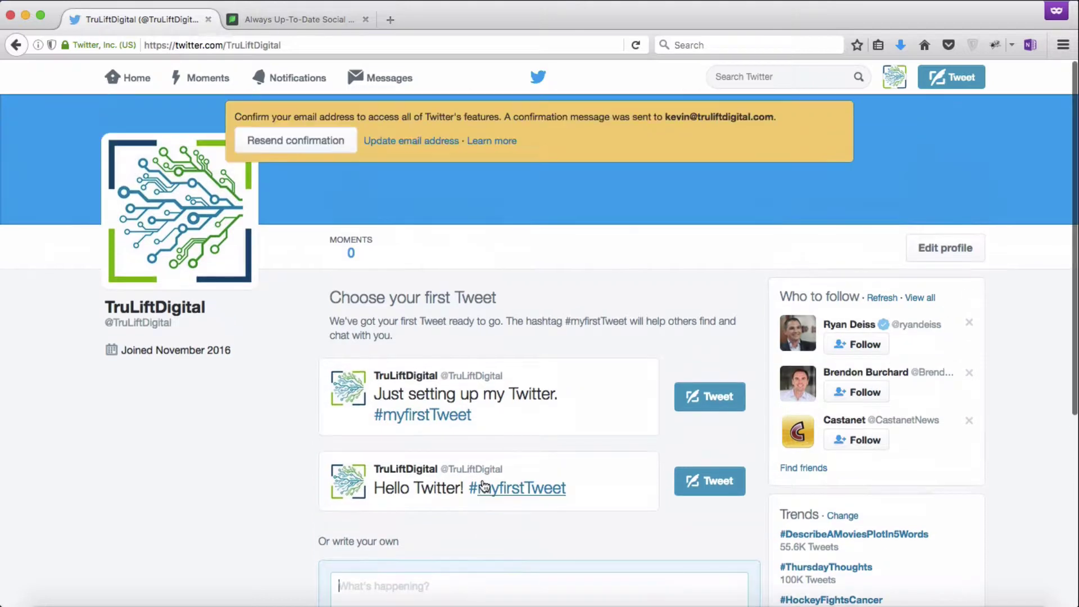
- Log out of the account and return to the twitter.com login page
left_click(899, 80)
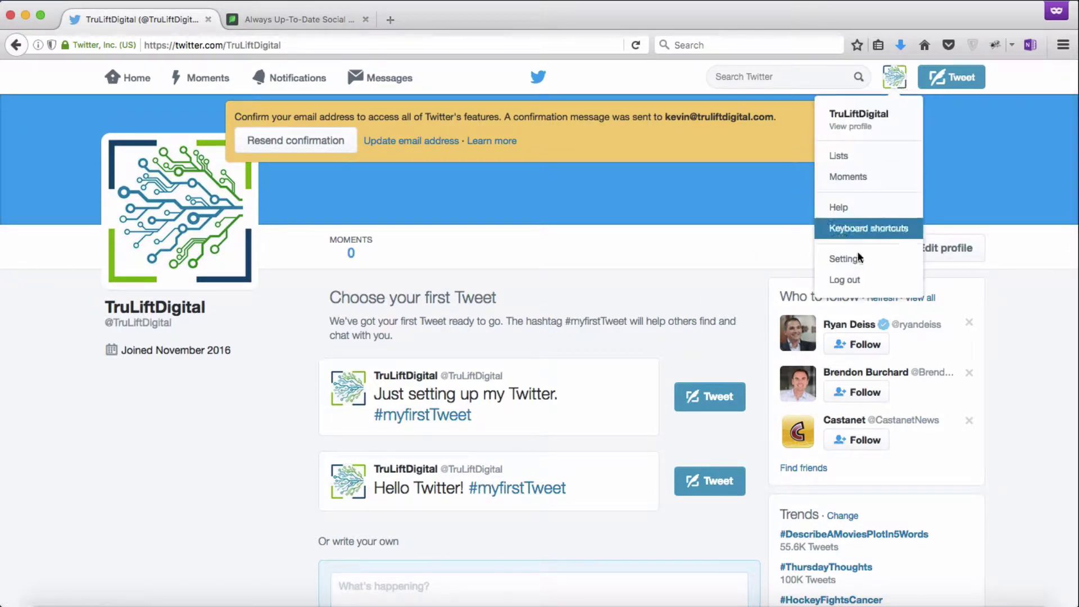
left_click(854, 286)
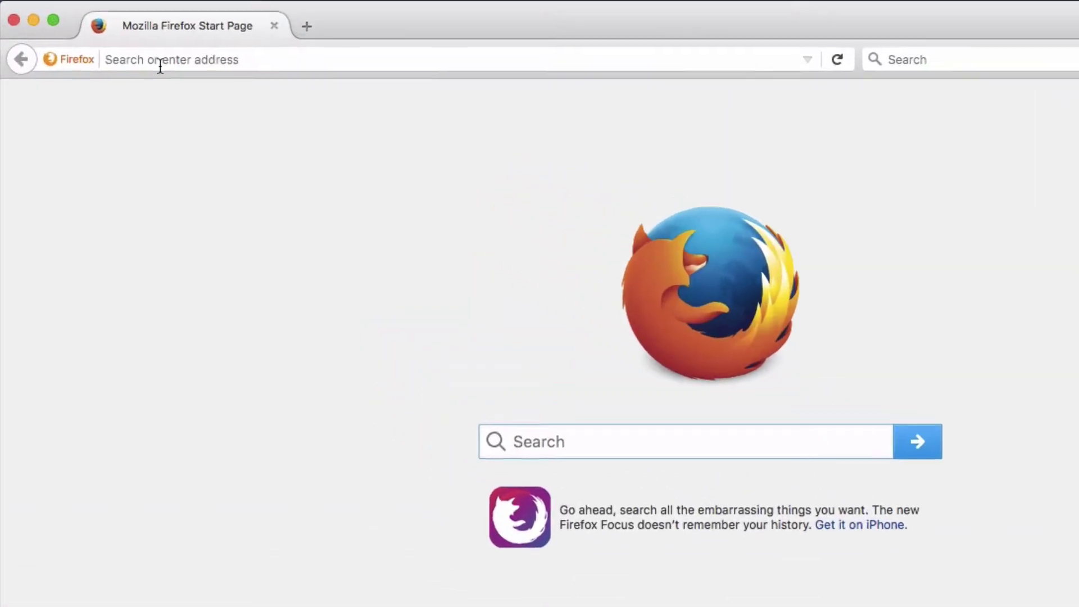
left_click(160, 62)
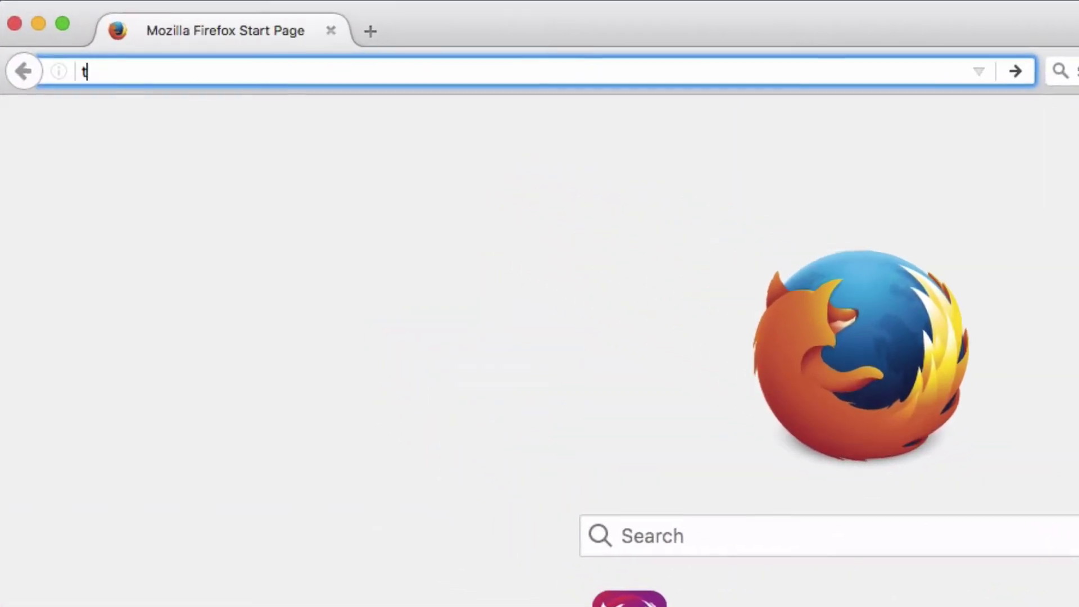
type("twitter.com/")
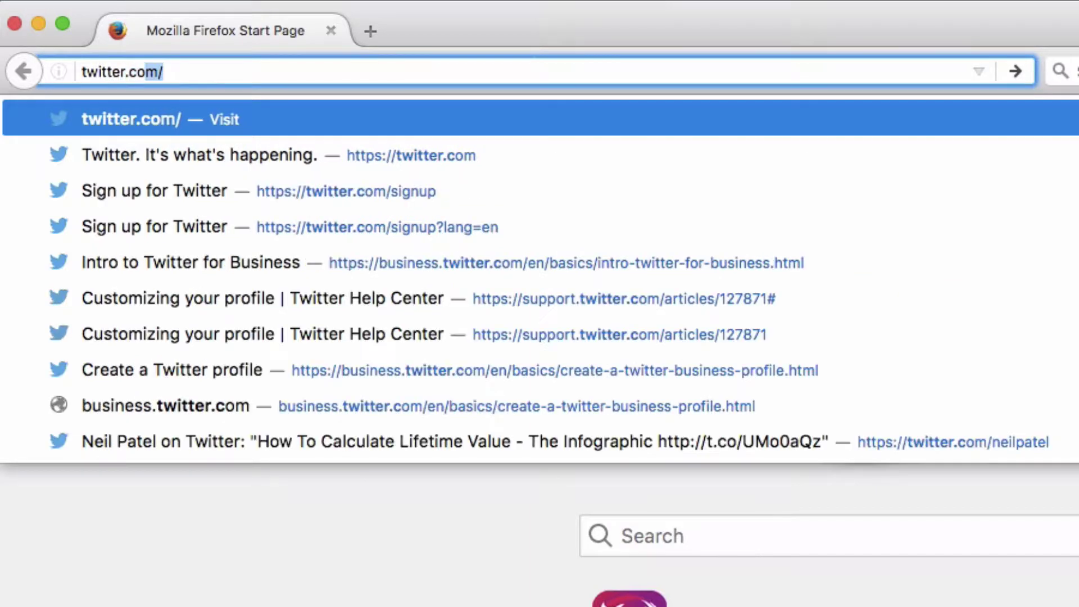
key("Return")
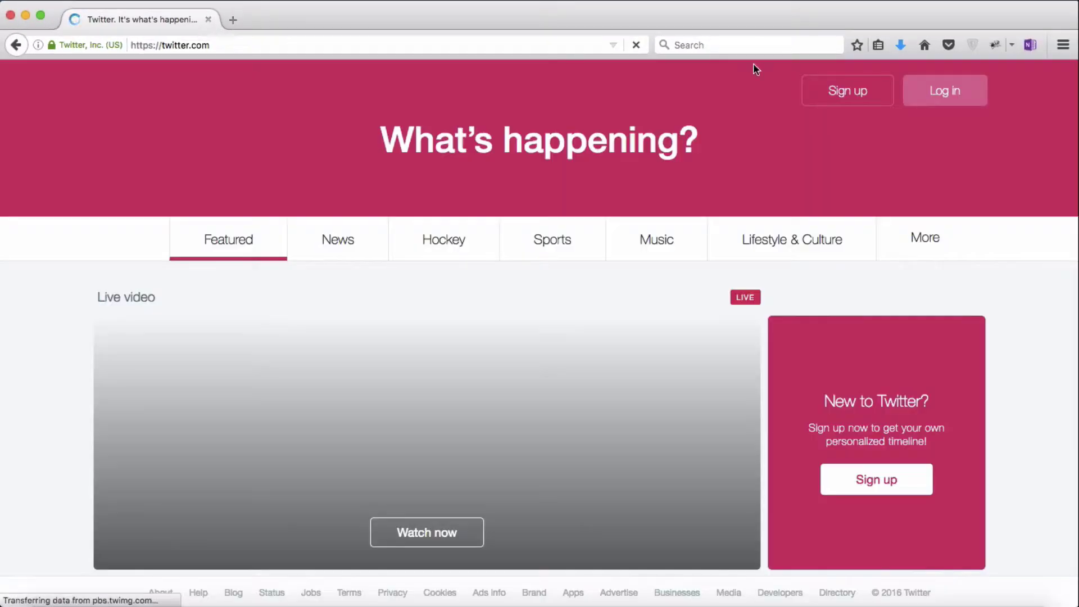
left_click(938, 99)
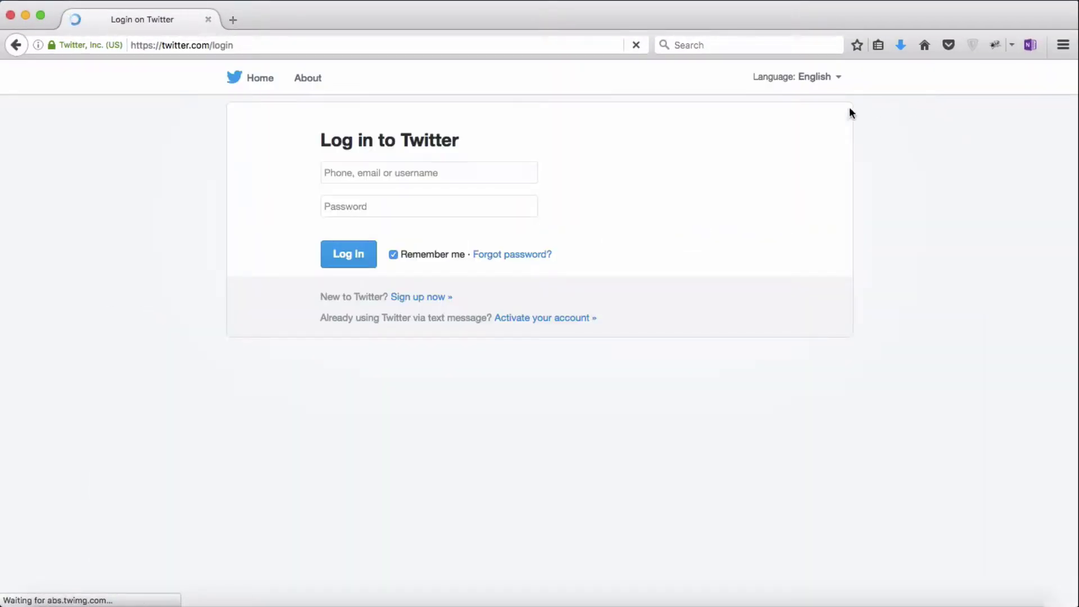
- Sign in to TruLiftDigital without saving the login, then resend the confirmation email
left_click(406, 173)
type("TruLiftDigital")
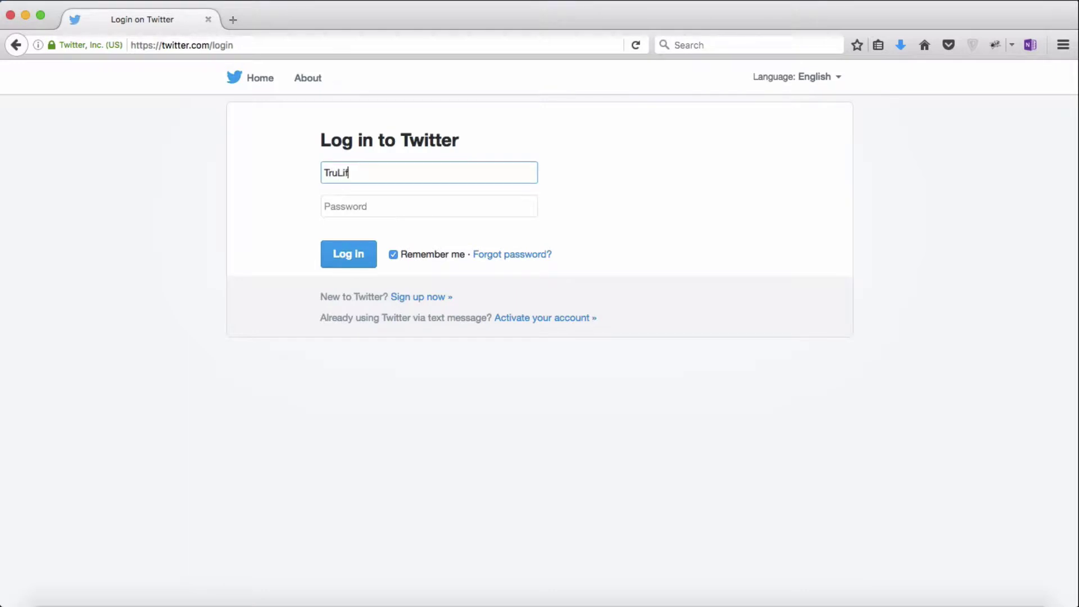
key("Tab")
type("••••••••")
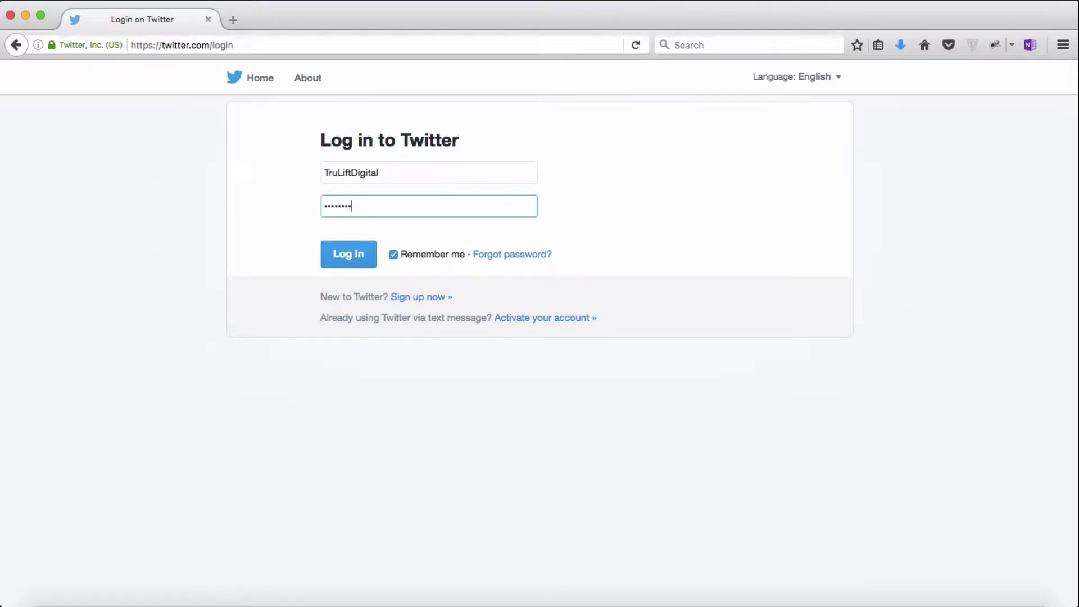
left_click(393, 255)
left_click(363, 260)
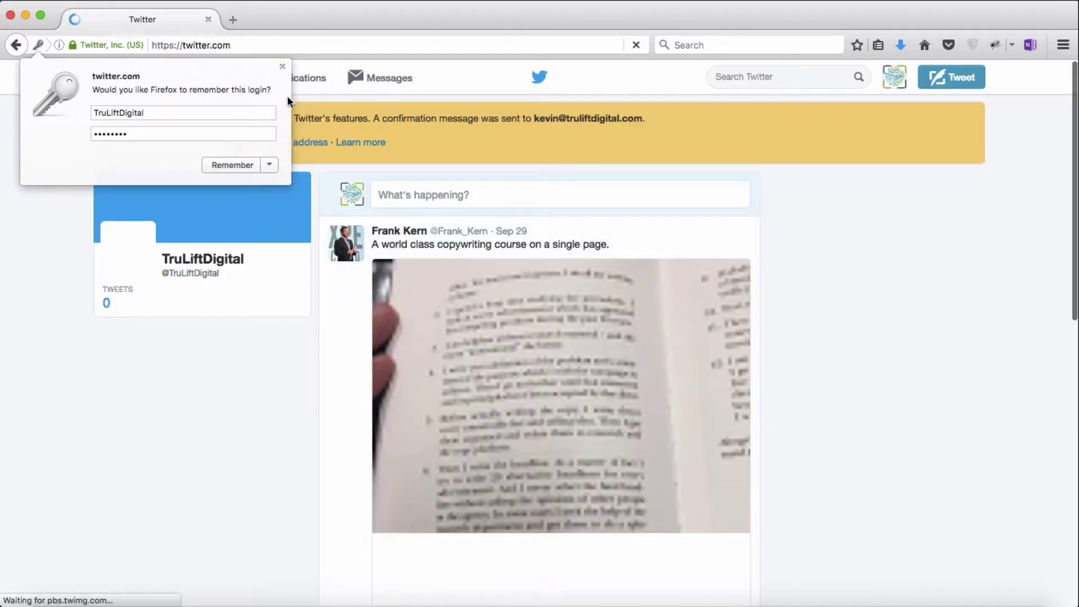
left_click(283, 67)
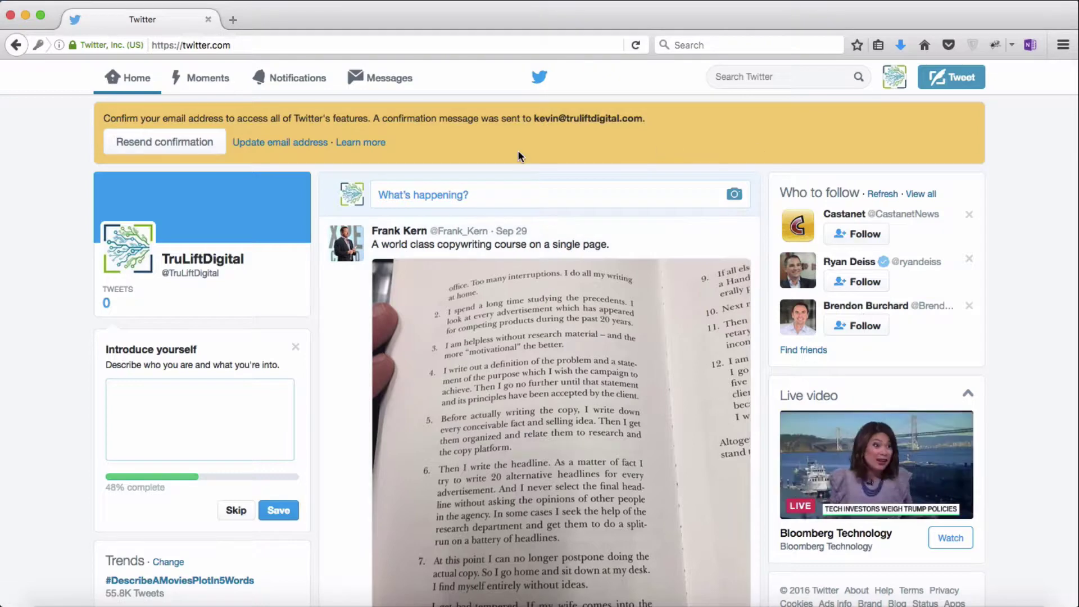
left_click(176, 147)
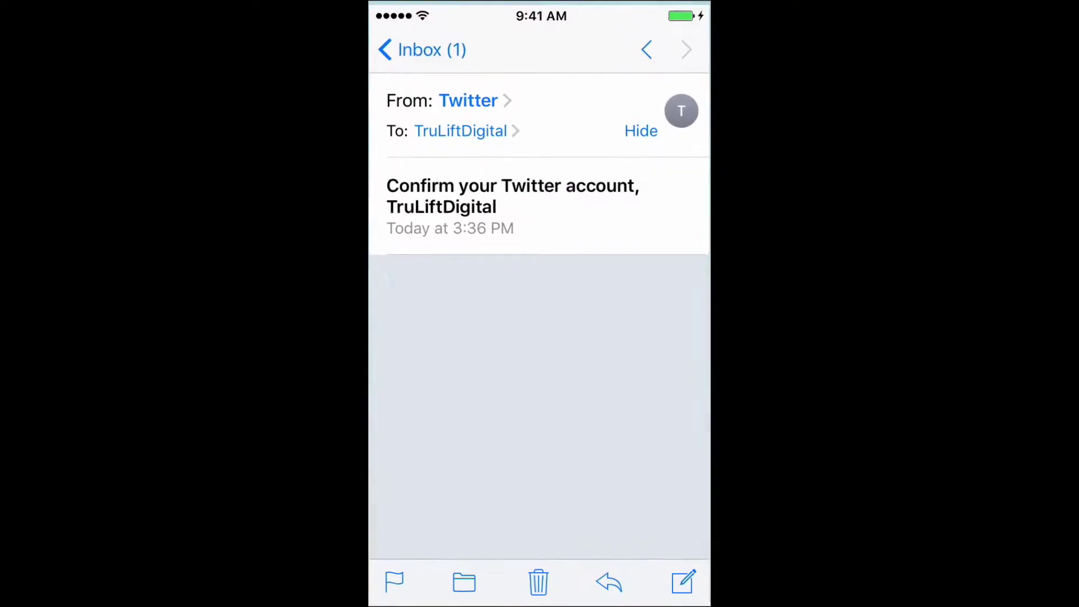
- Scroll through the 'Confirm your Twitter account' email to reach the Confirm now button
scroll(540, 337, "down", 3)
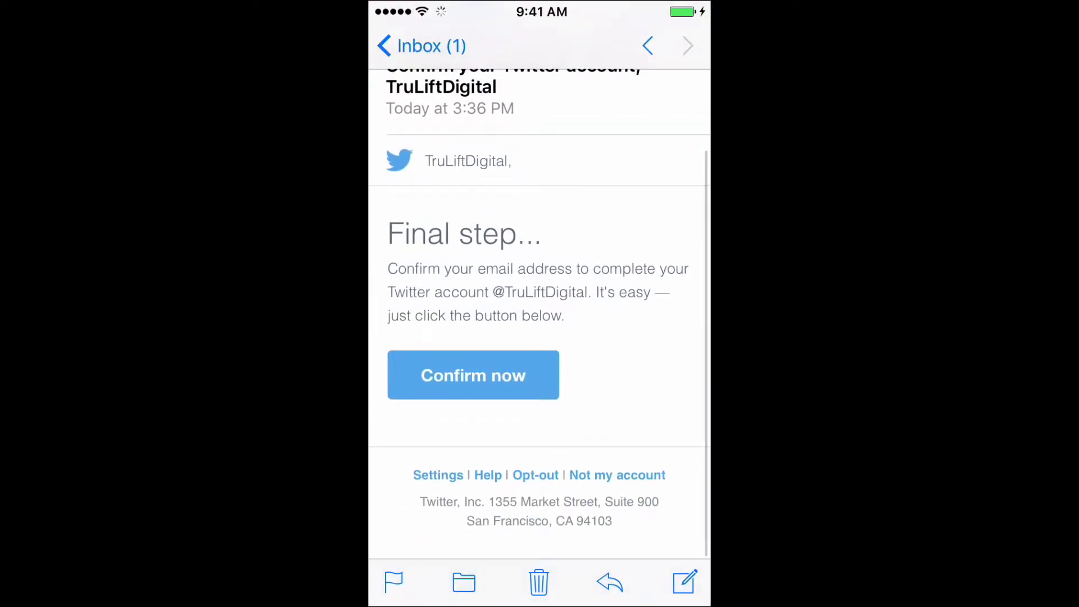
scroll(540, 309, "up", 3)
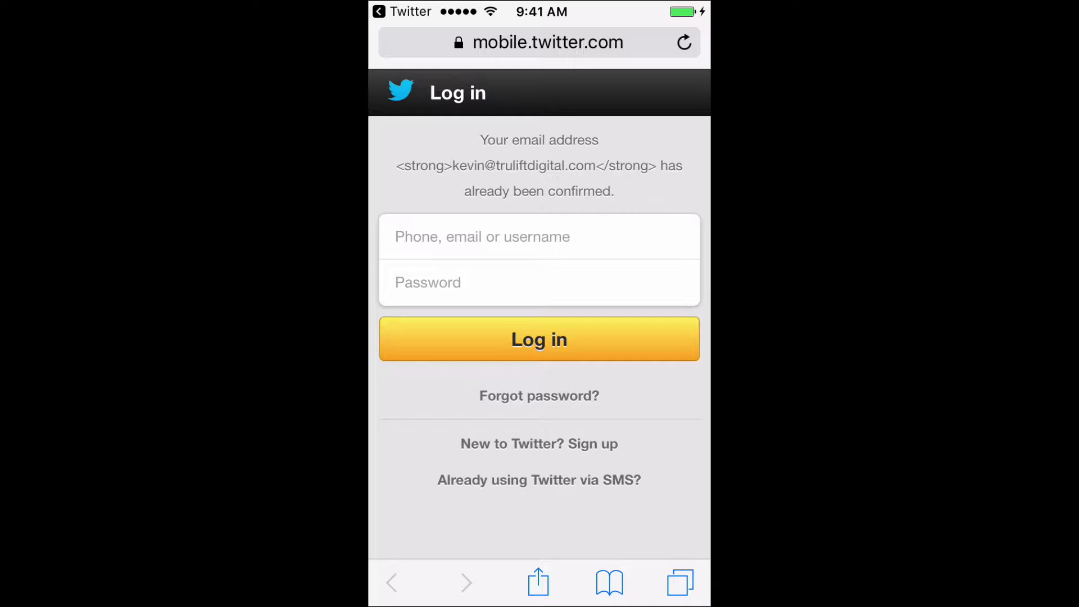
- Log in on mobile.twitter.com with the truliftdigital username and the account password
left_click(540, 236)
type("truliftdi")
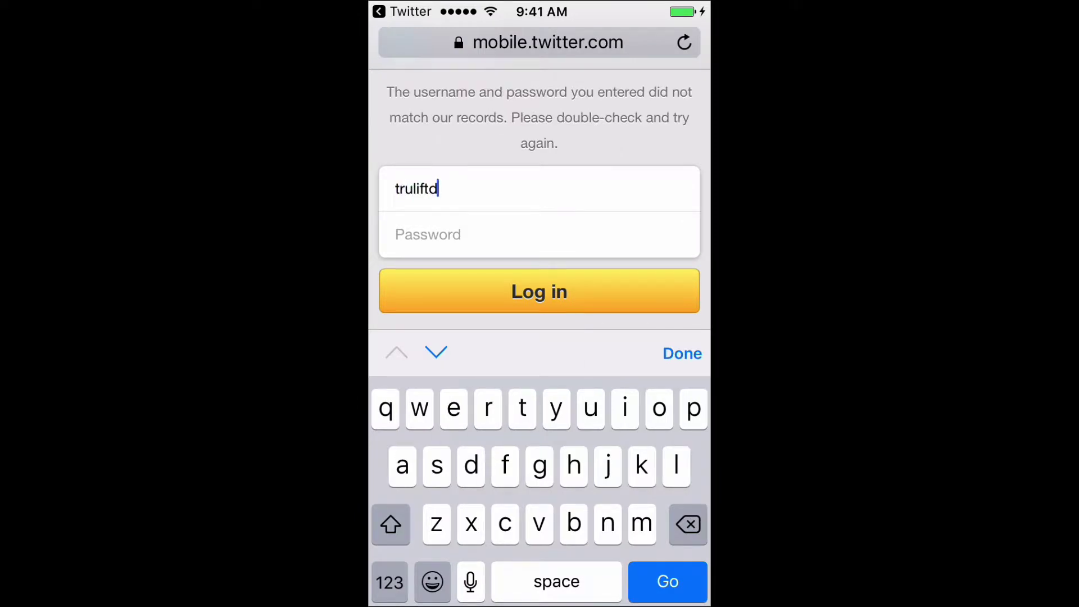
type("gital")
left_click(427, 235)
type("********")
key("Return")
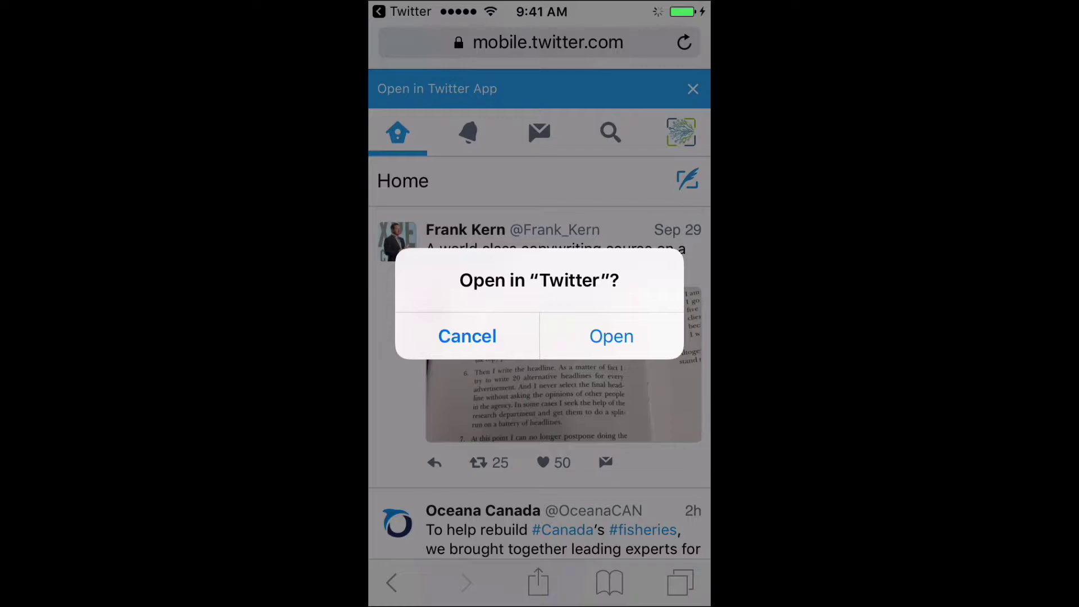
- Open the account in the Twitter app, browse the timeline, and view the Me profile
left_click(611, 336)
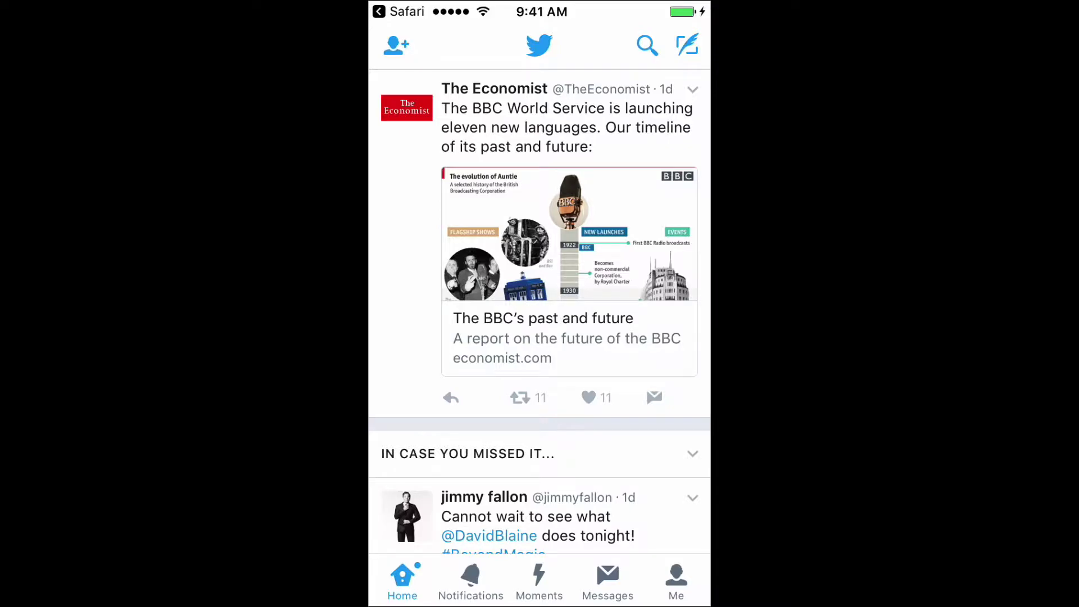
scroll(539, 309, "up", 15)
scroll(540, 309, "up", 15)
scroll(540, 309, "up", 15)
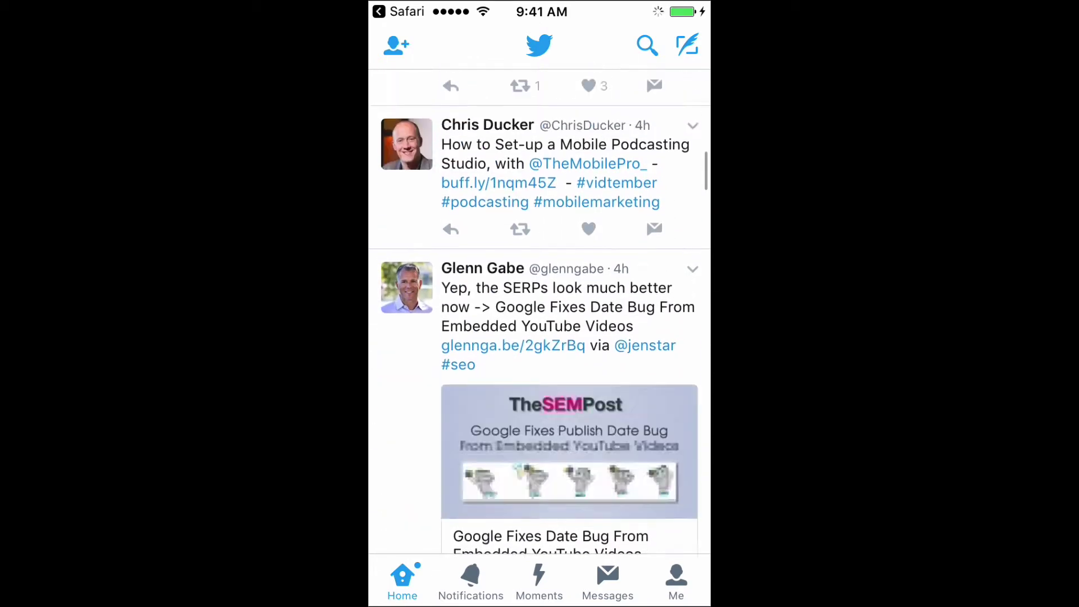
left_click(676, 582)
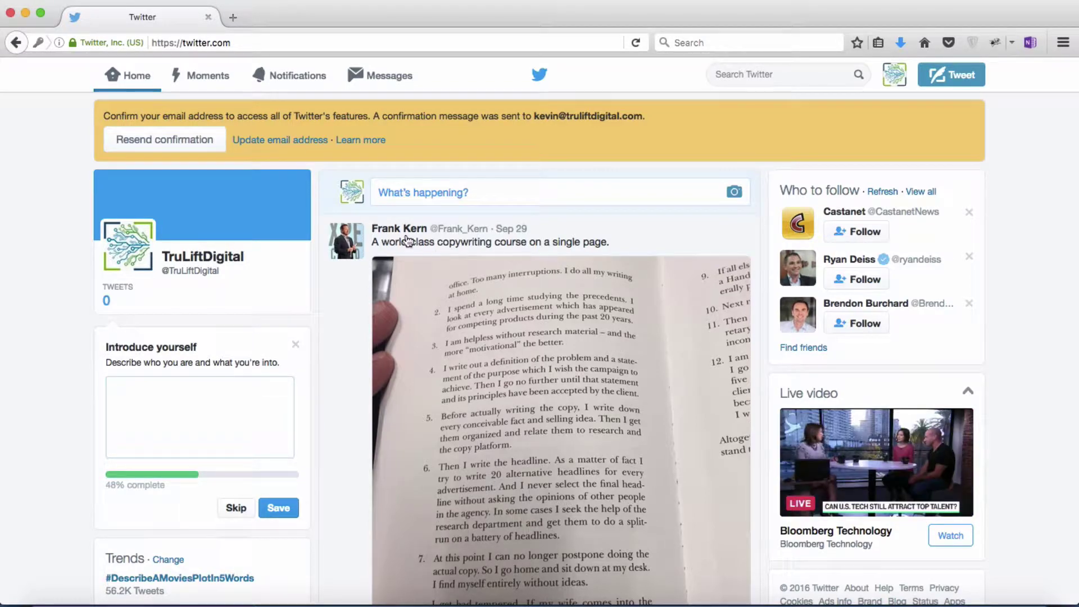
- Start a profile introduction, then log out of the TruLiftDigital account
scroll(356, 345, "down", 15)
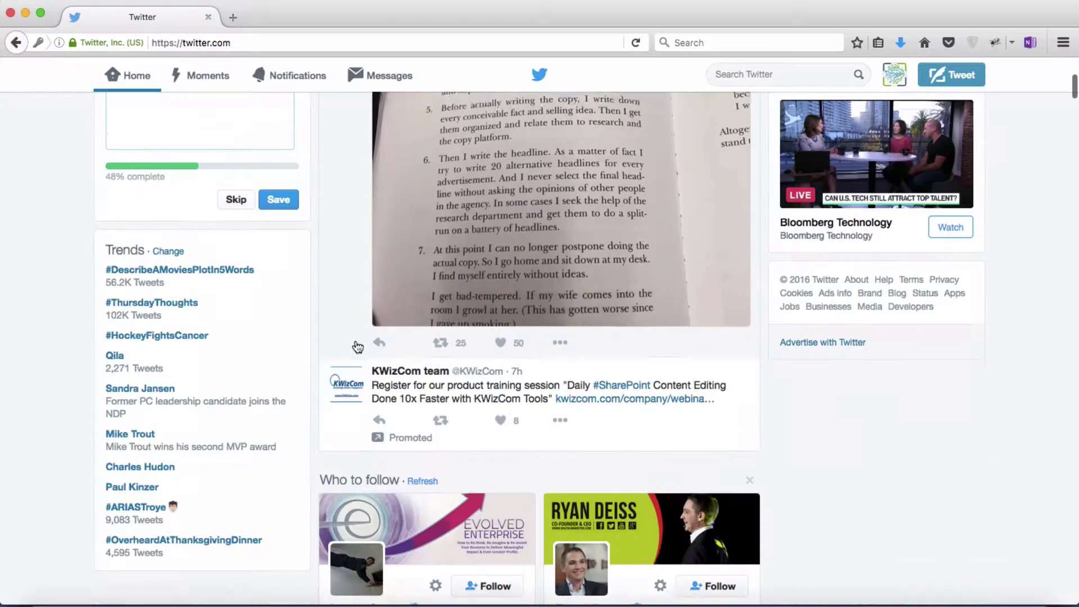
scroll(358, 346, "down", 10)
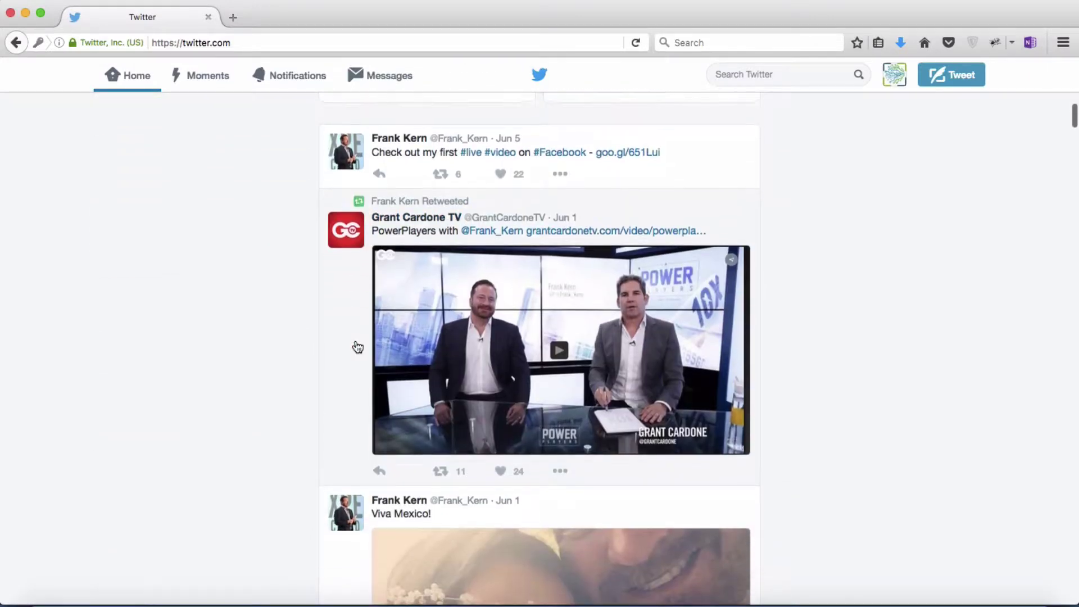
scroll(356, 345, "down", 10)
scroll(356, 347, "up", 20)
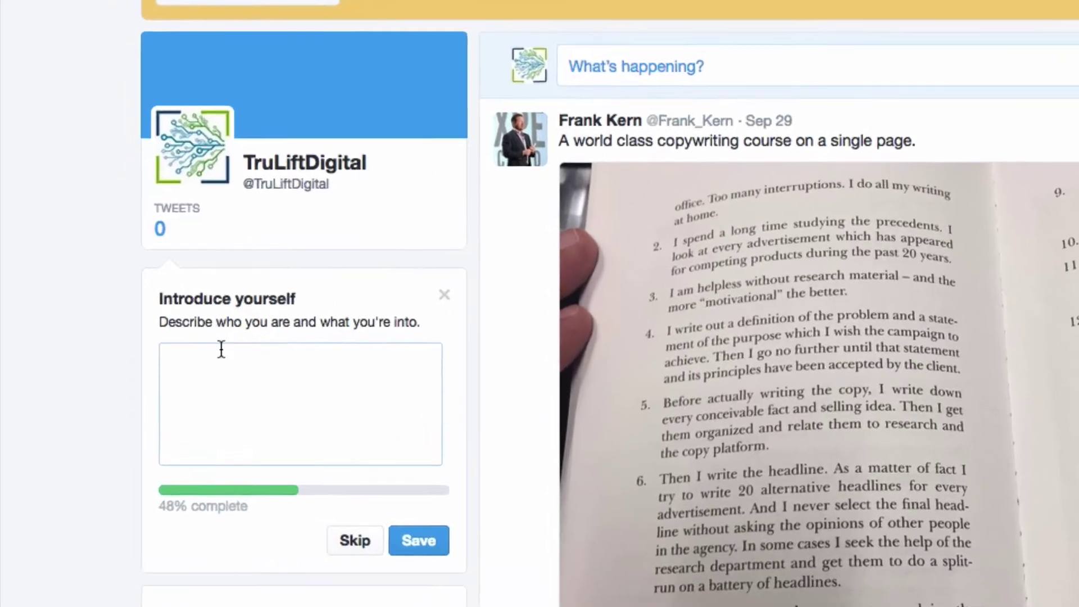
left_click(187, 364)
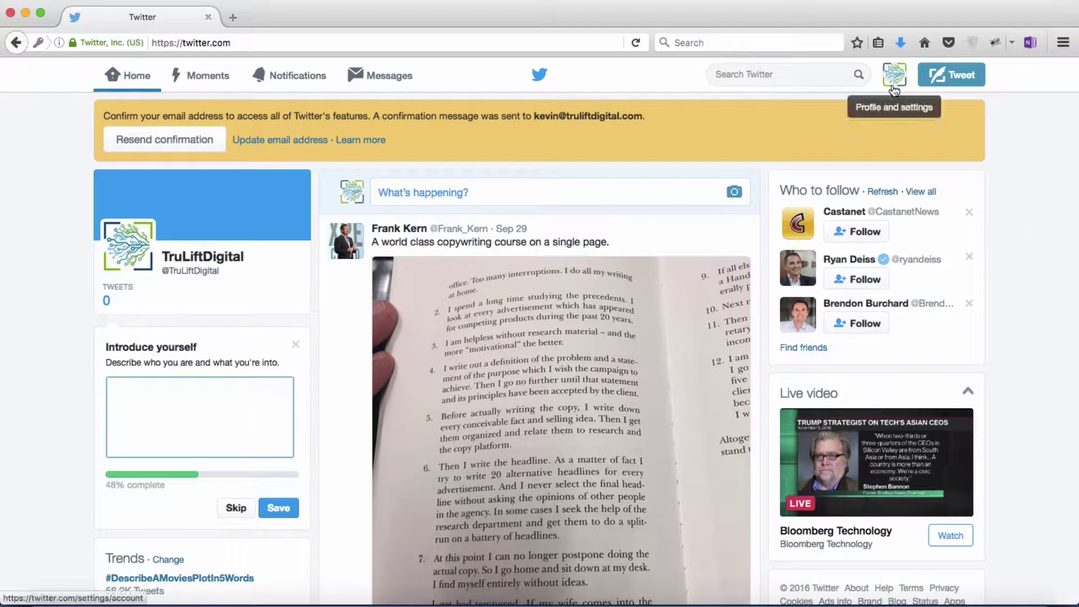
left_click(897, 80)
left_click(854, 277)
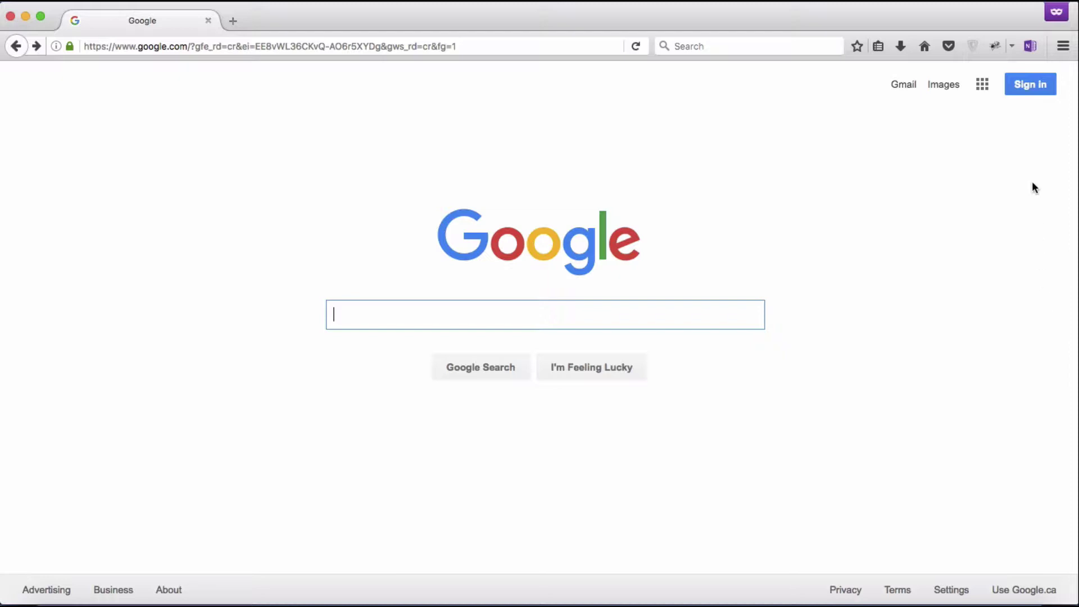
- Open the Google account sign-in page from google.com
left_click(1033, 91)
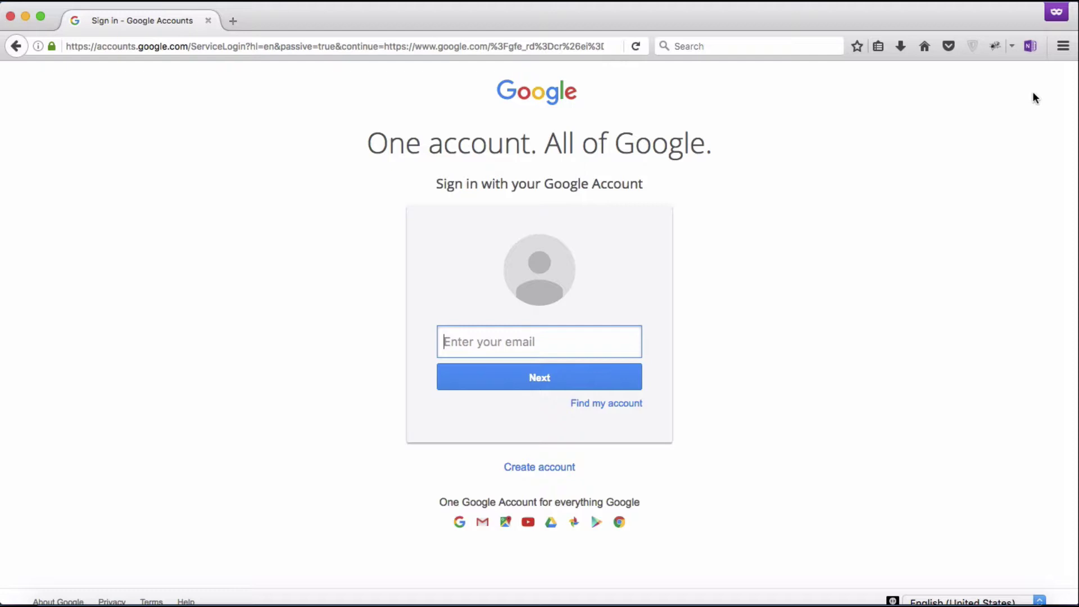
- Start a new Google account, entering the owner's first and last name and the business username
left_click(538, 471)
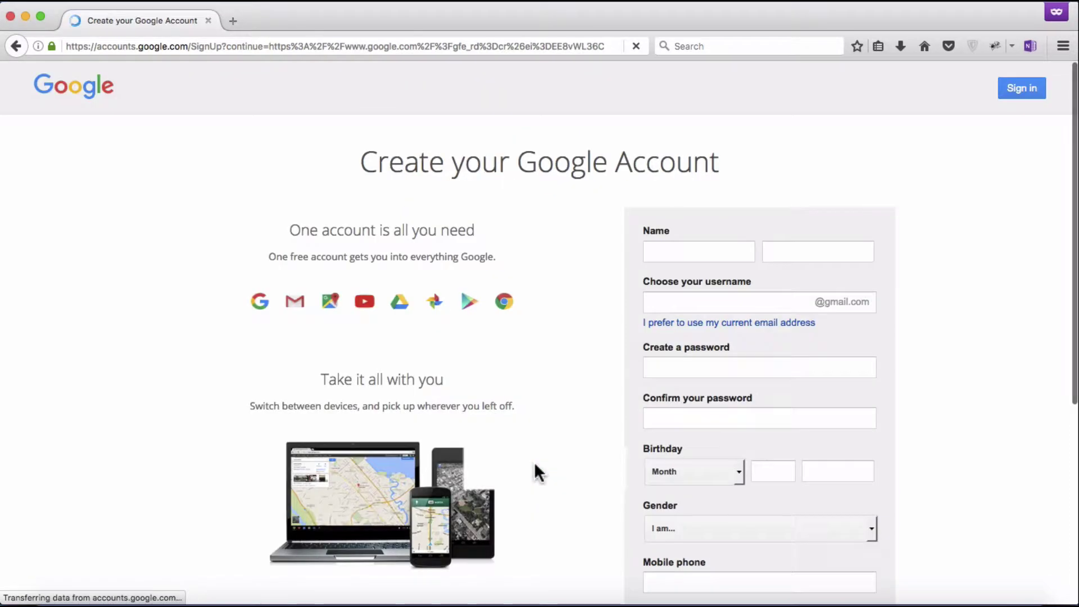
scroll(984, 389, "down", 1)
left_click(688, 231)
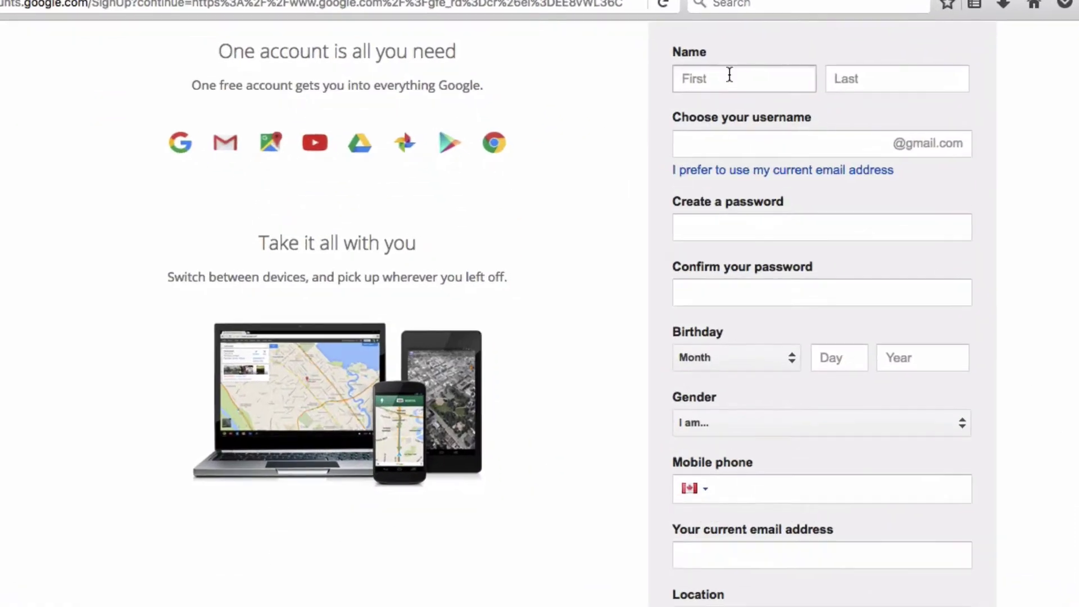
key("Tab")
key("Tab")
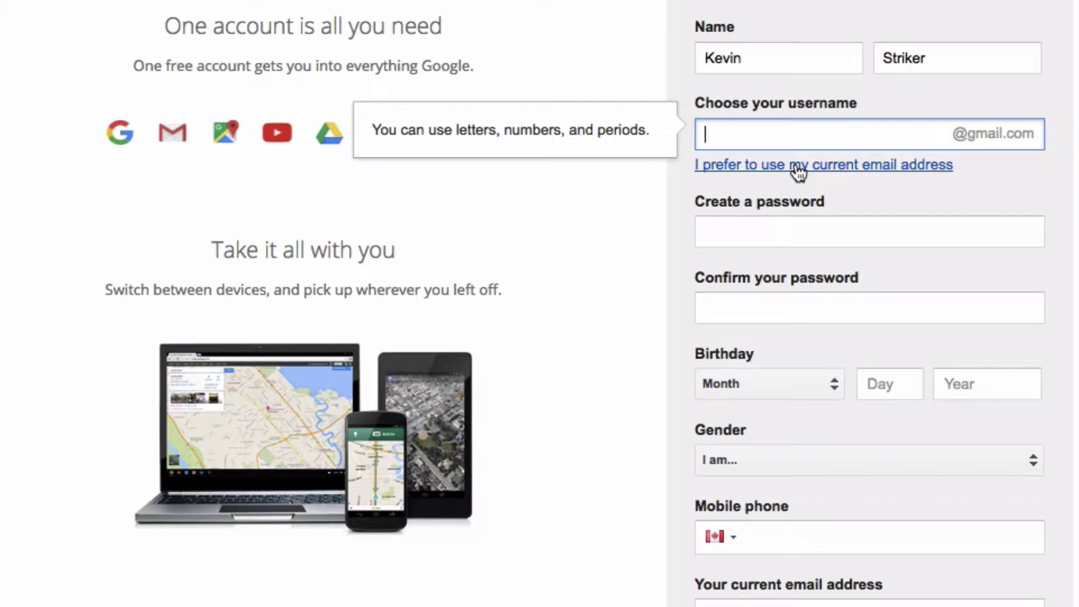
- Enter and confirm the account password, then fill in birthday, gender and Canada as location
left_click(798, 234)
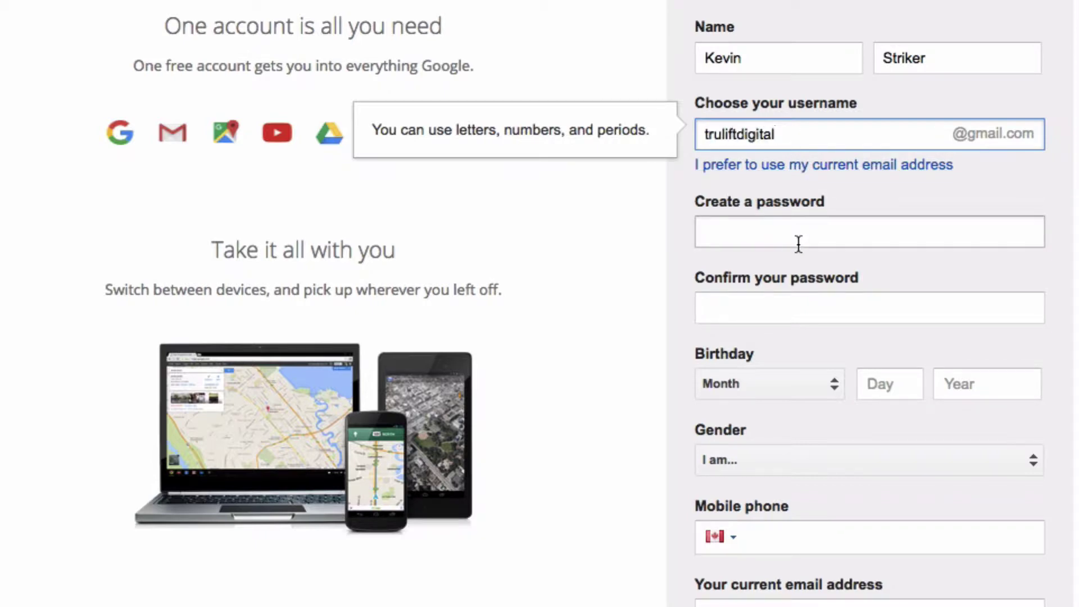
key("Tab")
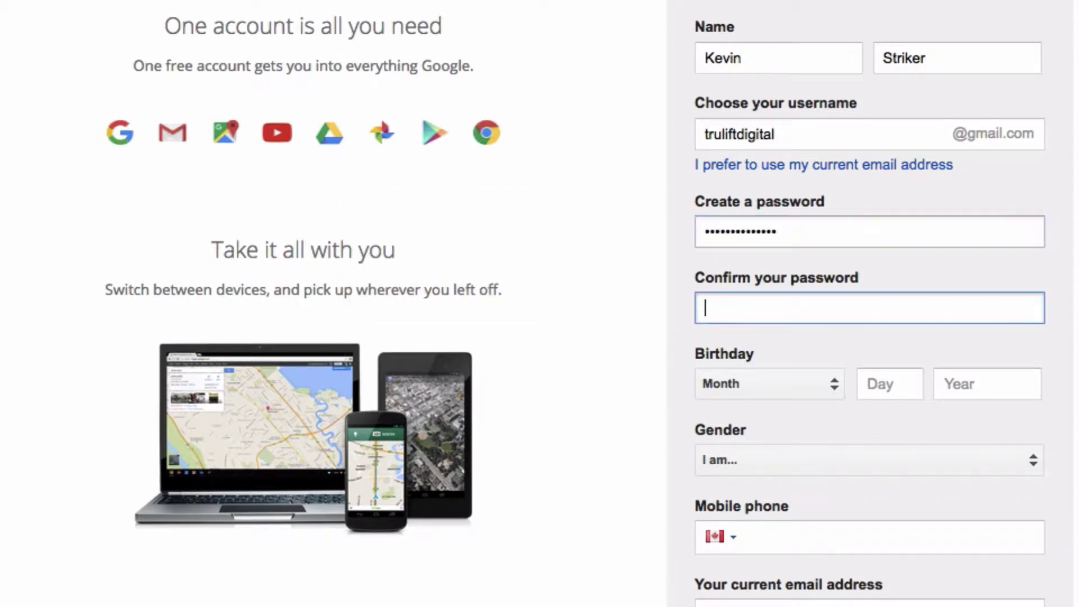
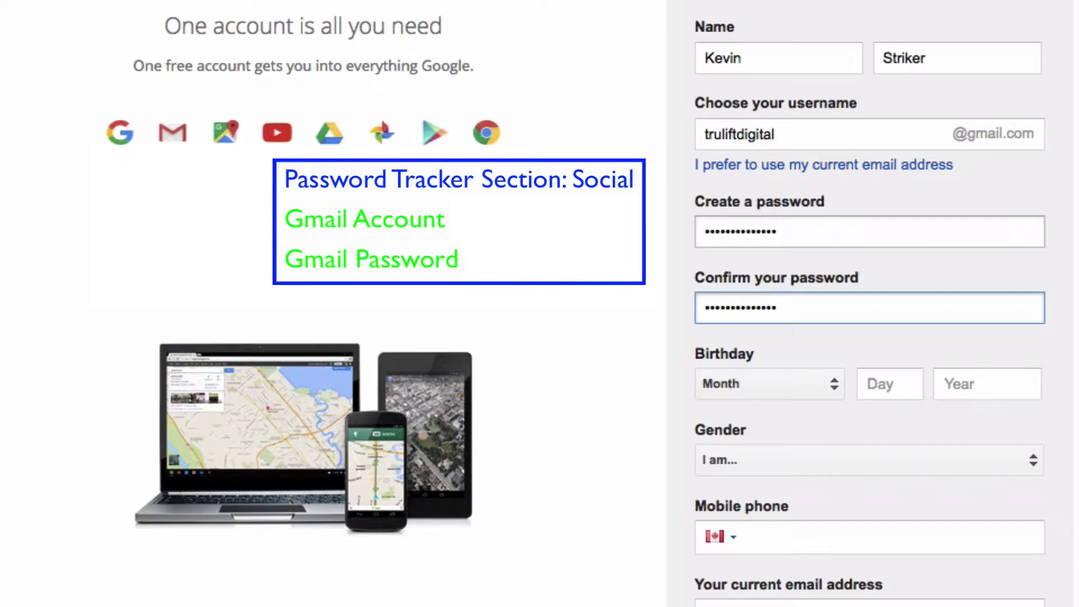
left_click(832, 384)
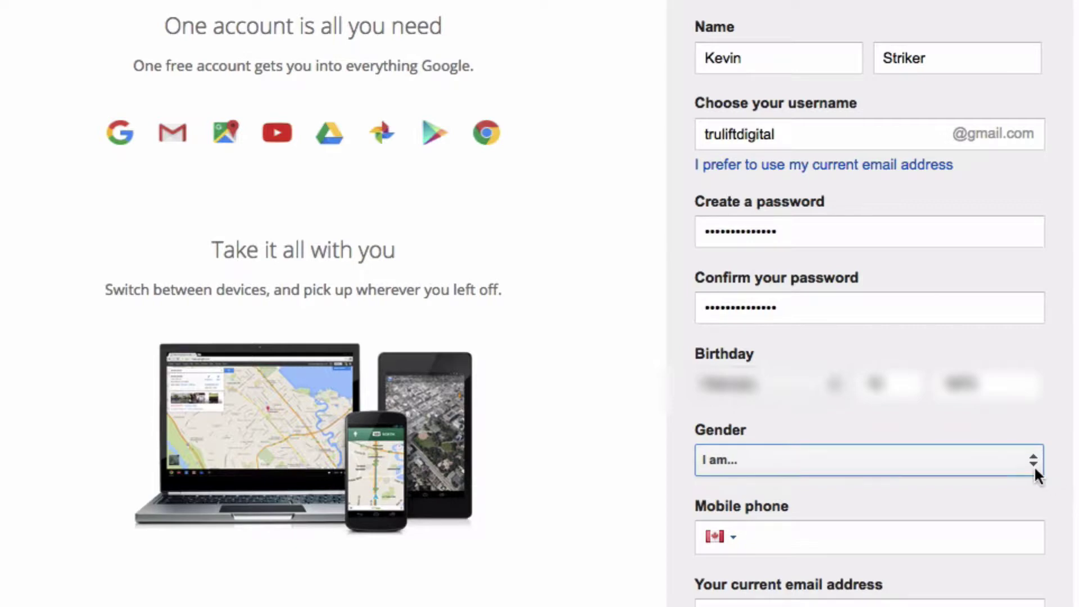
left_click(1034, 465)
left_click(846, 489)
scroll(1066, 514, "down", 3)
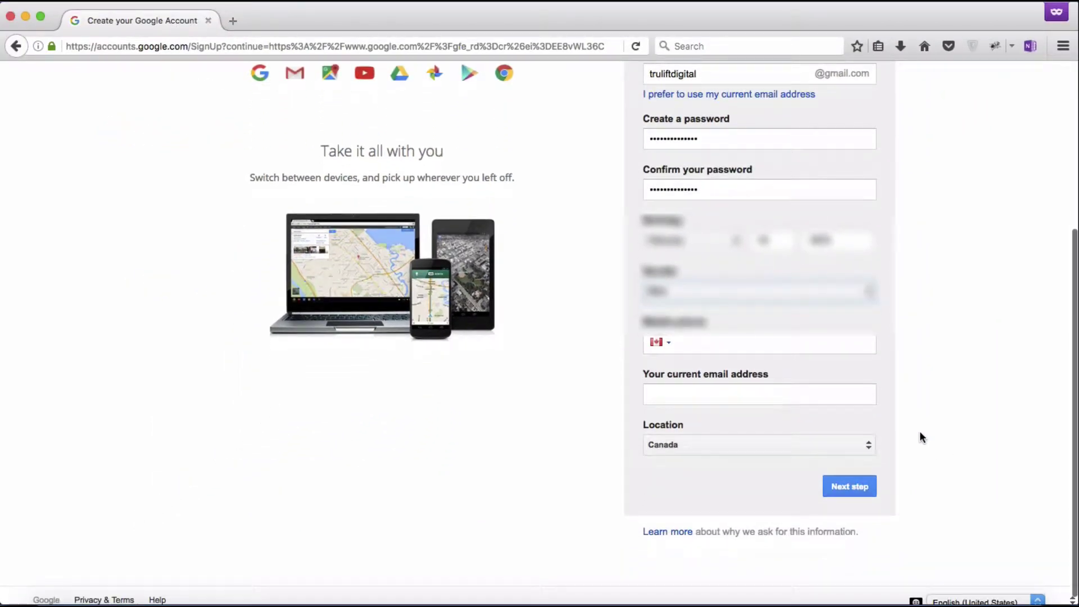
- Submit the sign-up form and agree to Google's Privacy and Terms to create the account
left_click(847, 489)
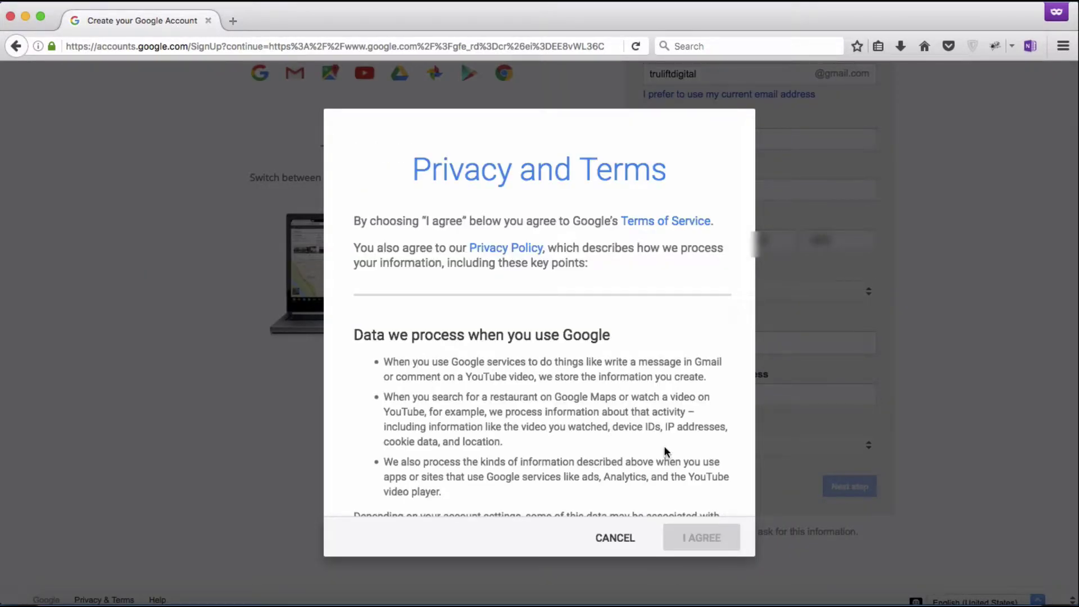
scroll(664, 447, "down", 5)
scroll(664, 447, "down", 4)
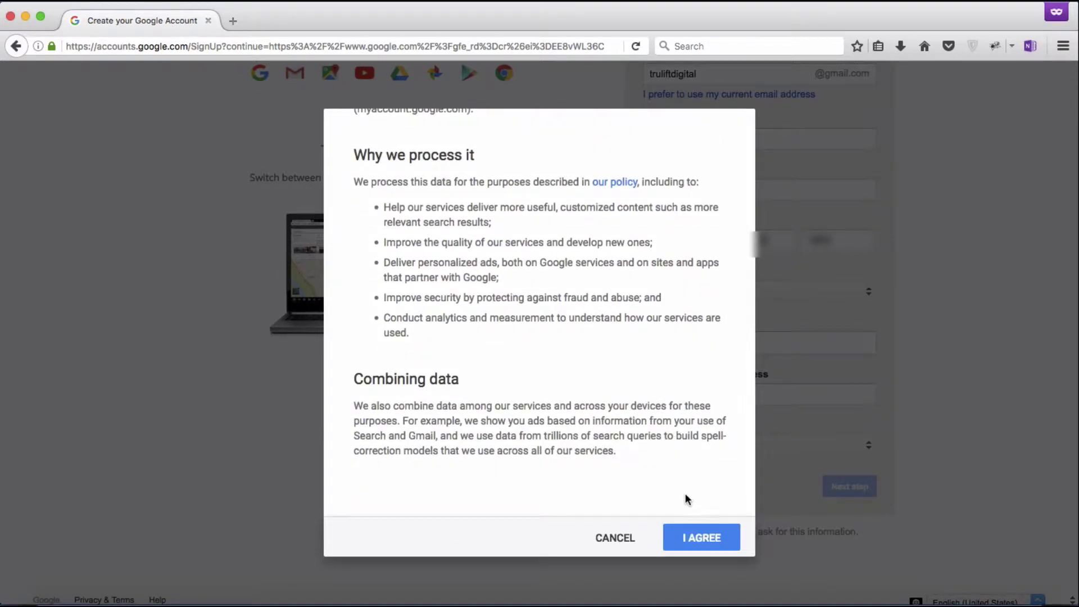
left_click(707, 535)
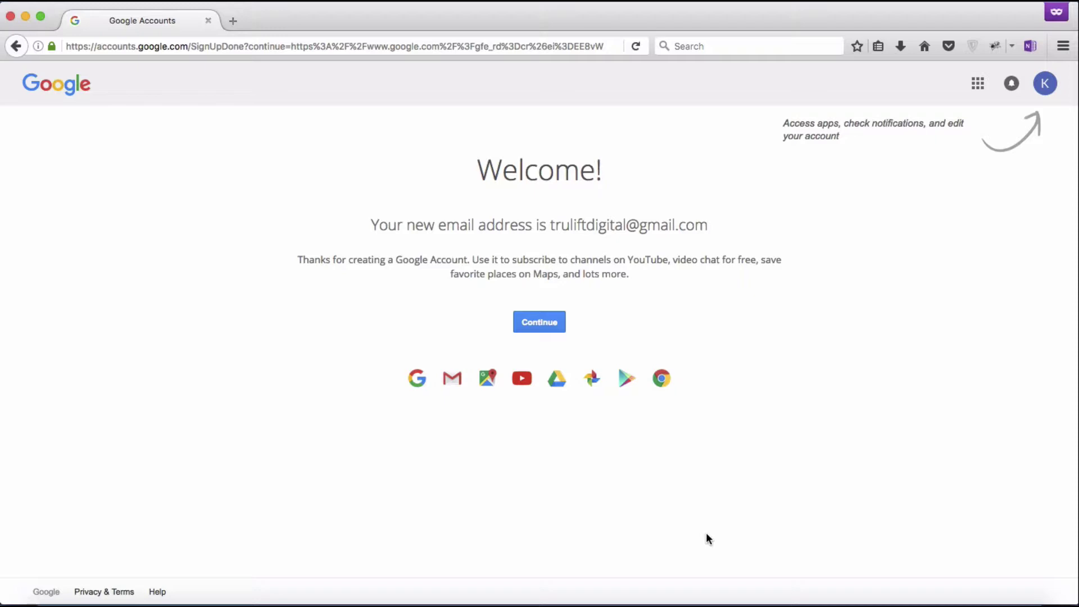
- Continue past the welcome screen and open My Account from the avatar menu
left_click(539, 323)
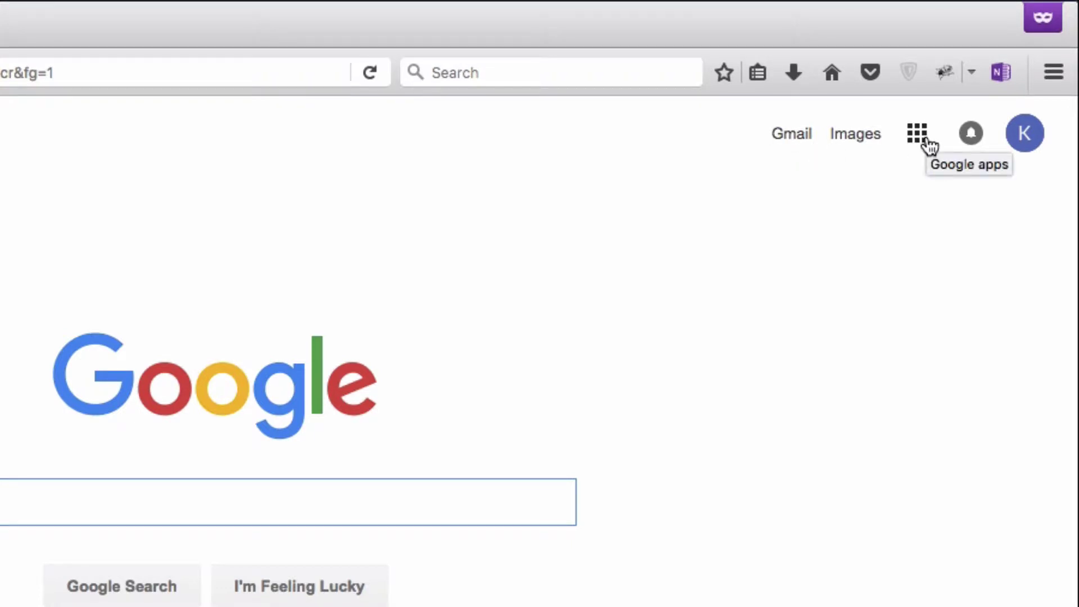
left_click(1025, 135)
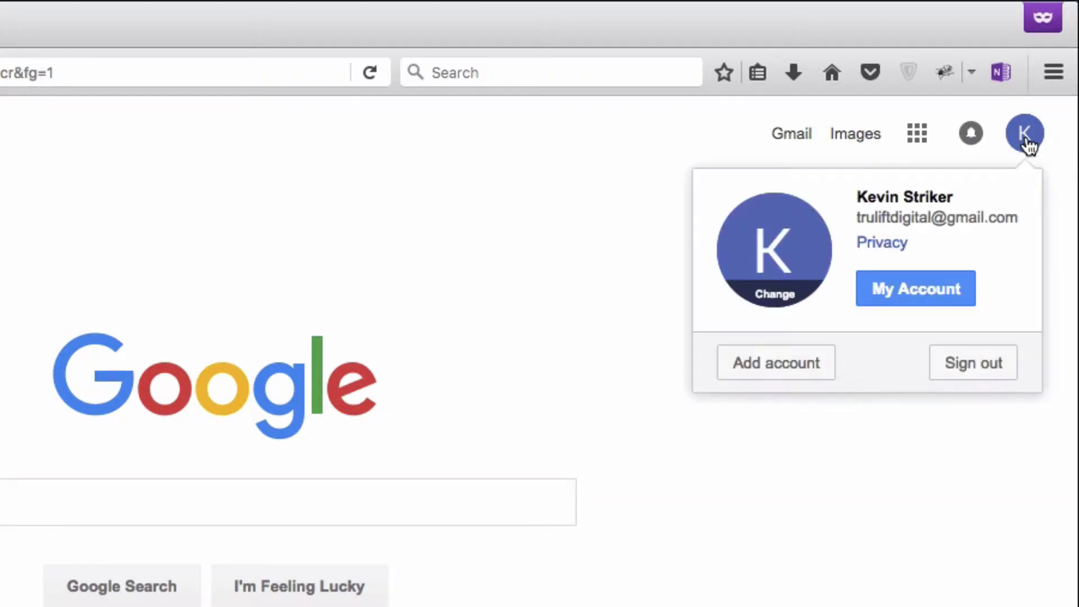
left_click(865, 290)
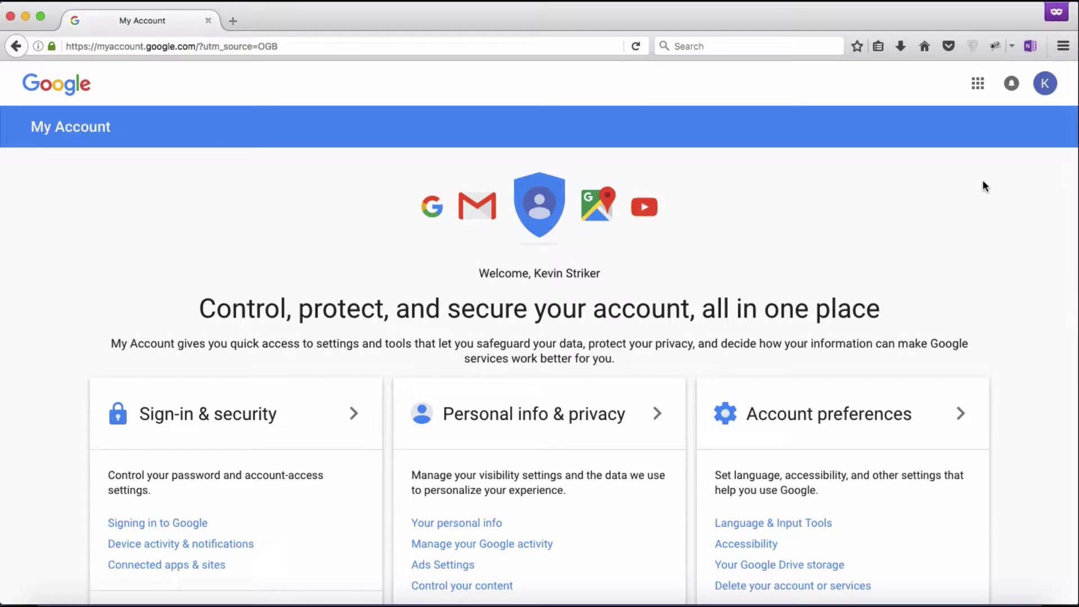
- Go through the apps grid's More and Even more from Google to the products list and open YouTube
scroll(983, 185, "down", 4)
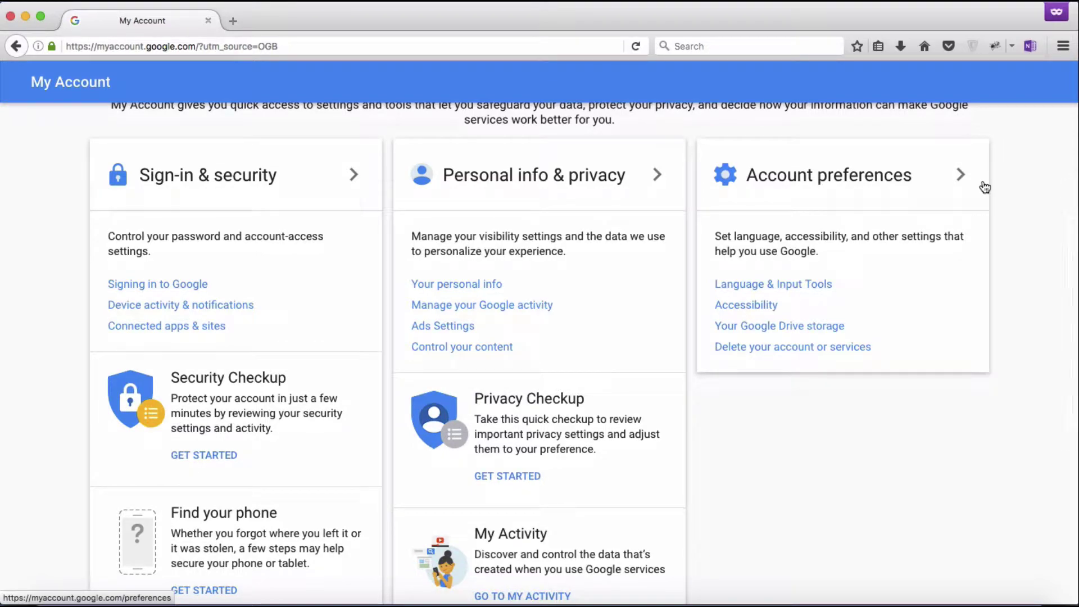
scroll(985, 187, "down", 3)
scroll(983, 185, "up", 5)
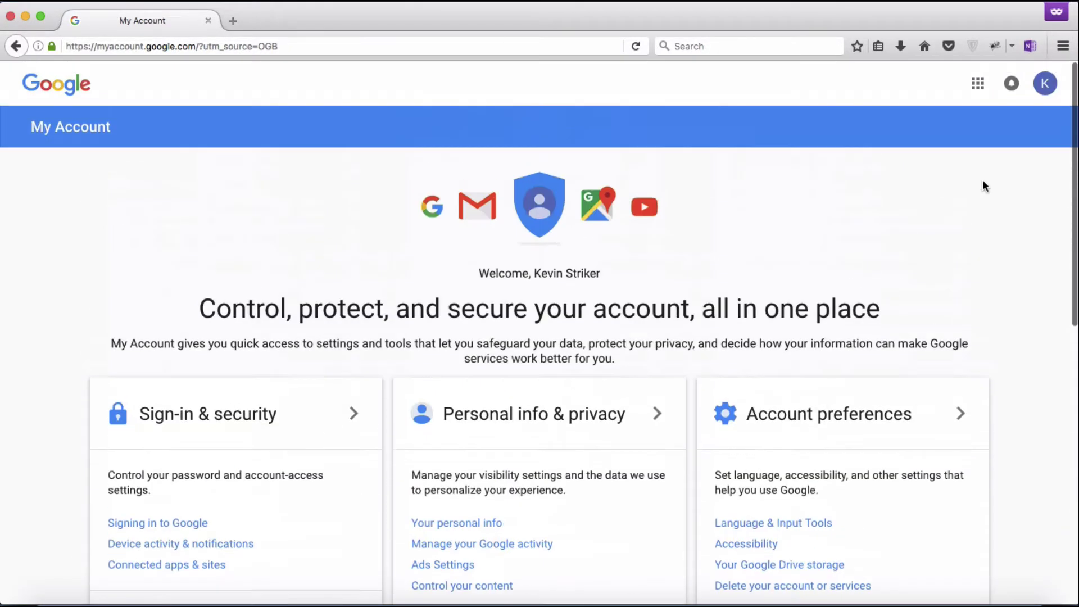
left_click(978, 80)
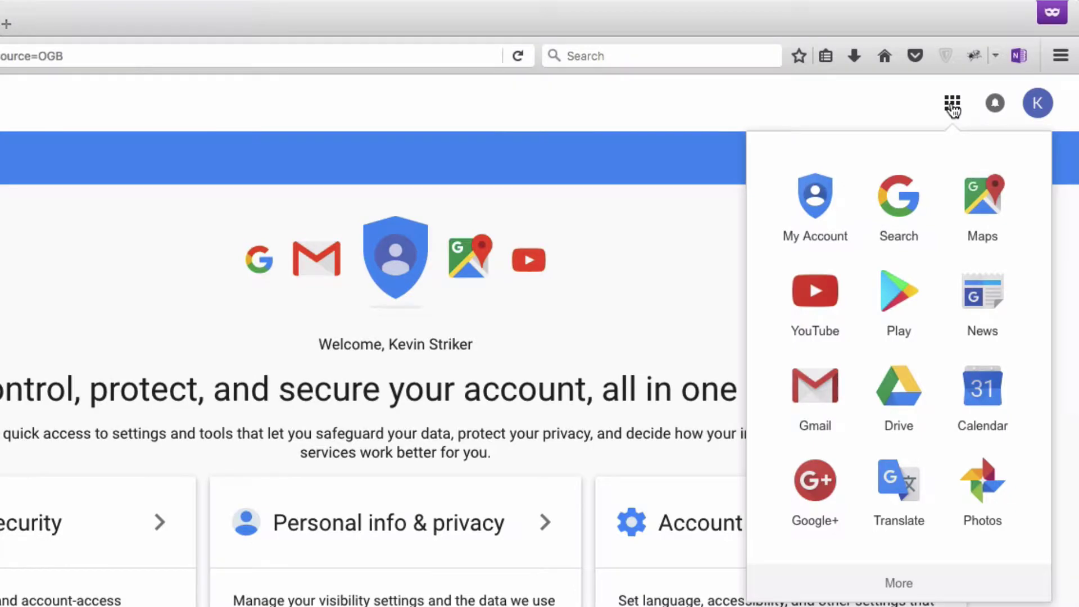
left_click(900, 585)
left_click(902, 585)
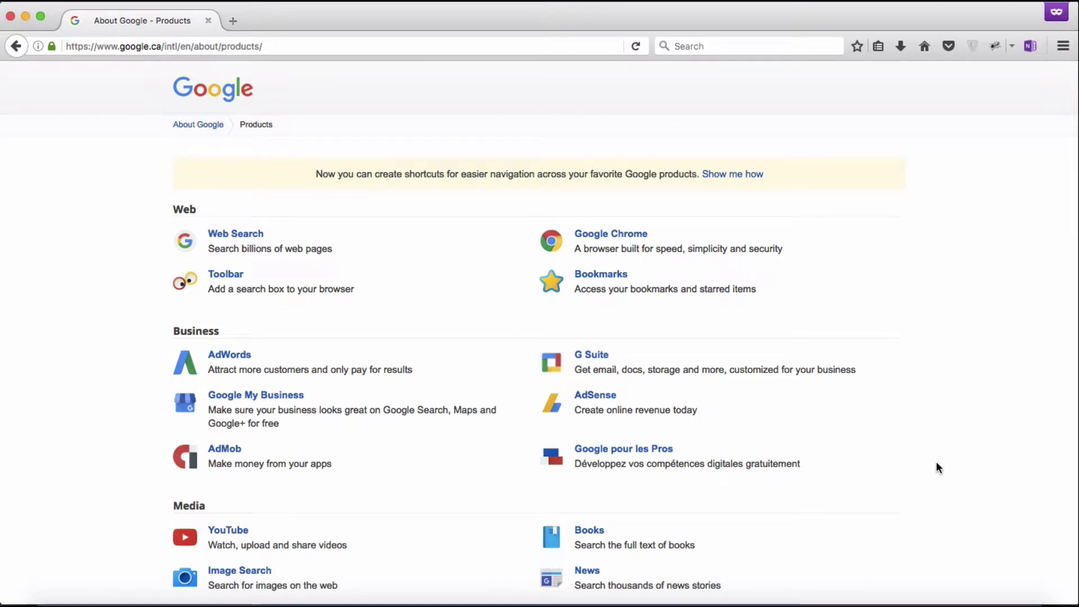
scroll(936, 462, "down", 5)
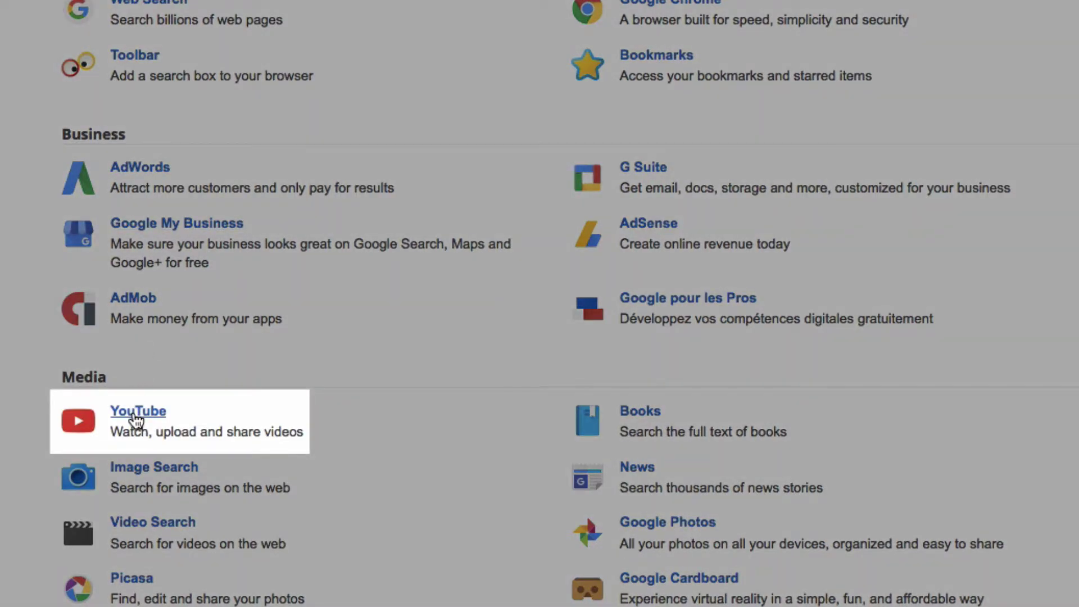
left_click(138, 412)
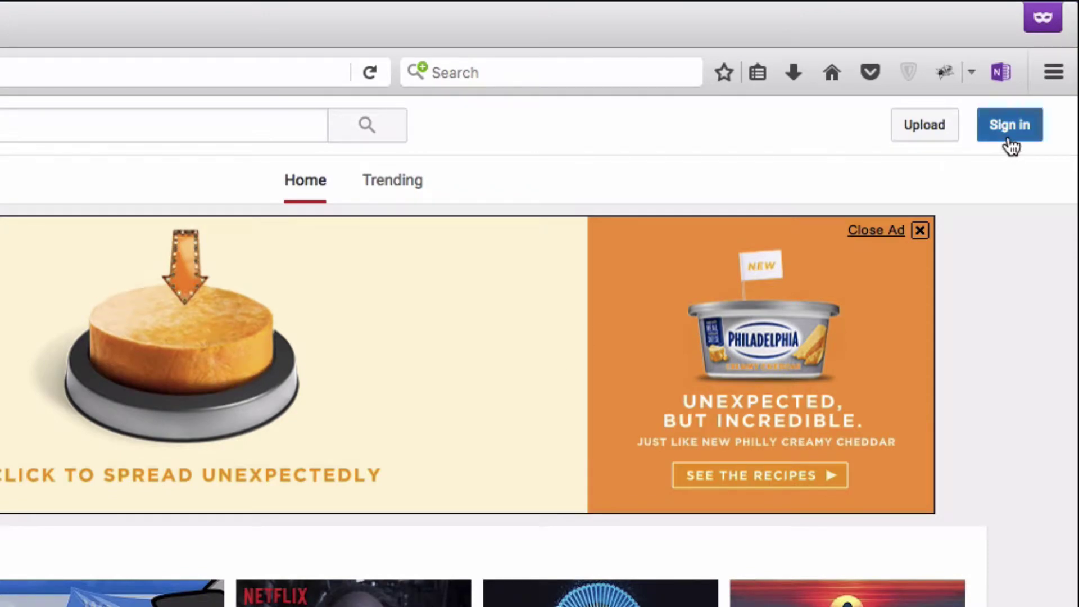
- Sign in to YouTube and open My channel to reach the 'Use YouTube as' dialog
left_click(1009, 133)
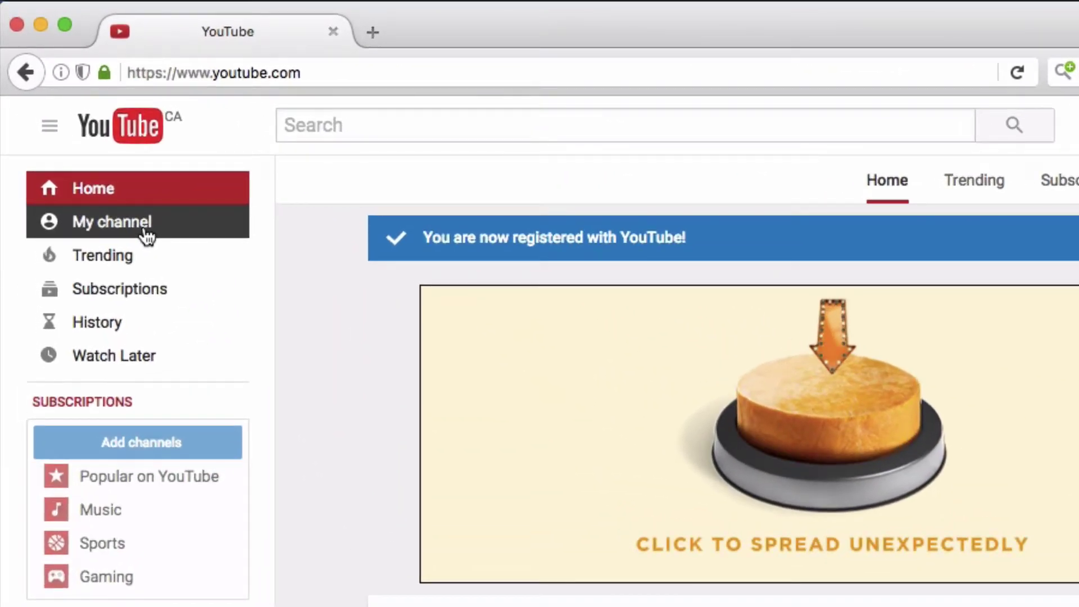
left_click(144, 230)
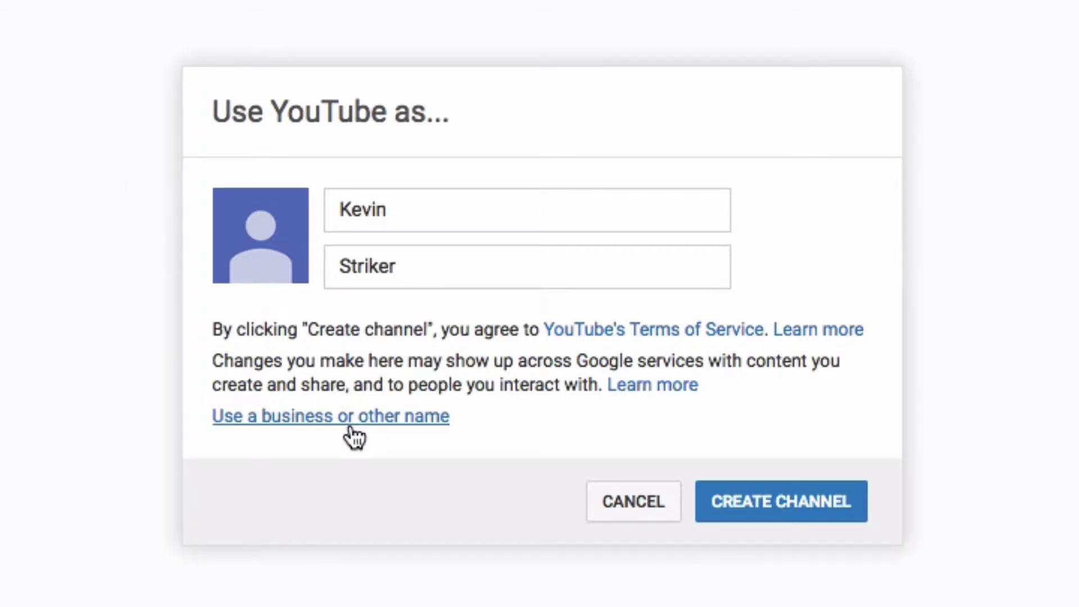
- Create a Brand Account channel named 'Tru Lift Digital Marketing' using a business name
left_click(351, 419)
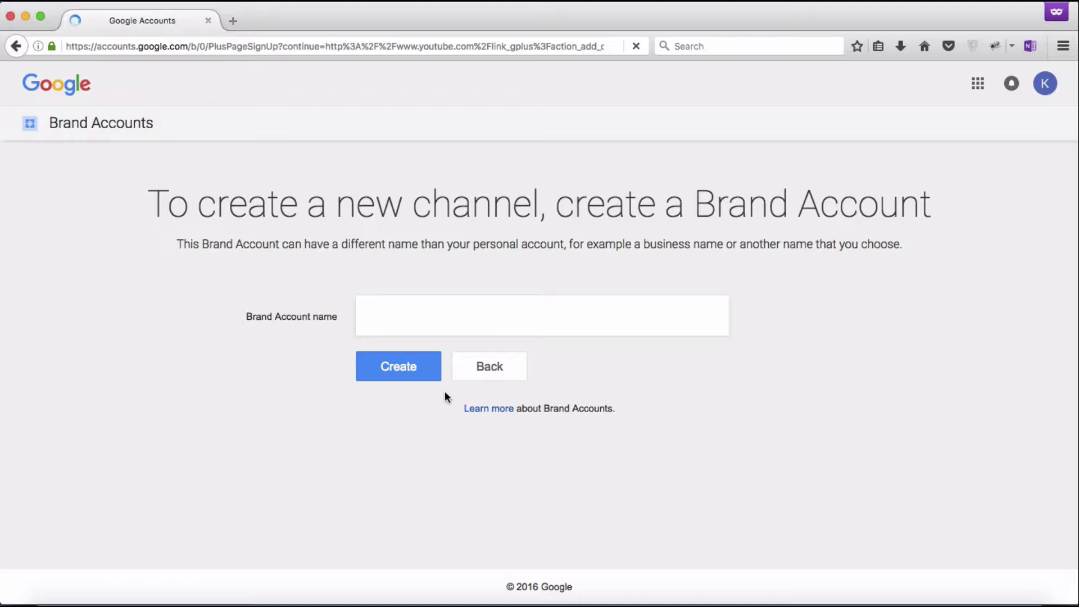
left_click(445, 317)
type("Tru Lift Digital Marketing")
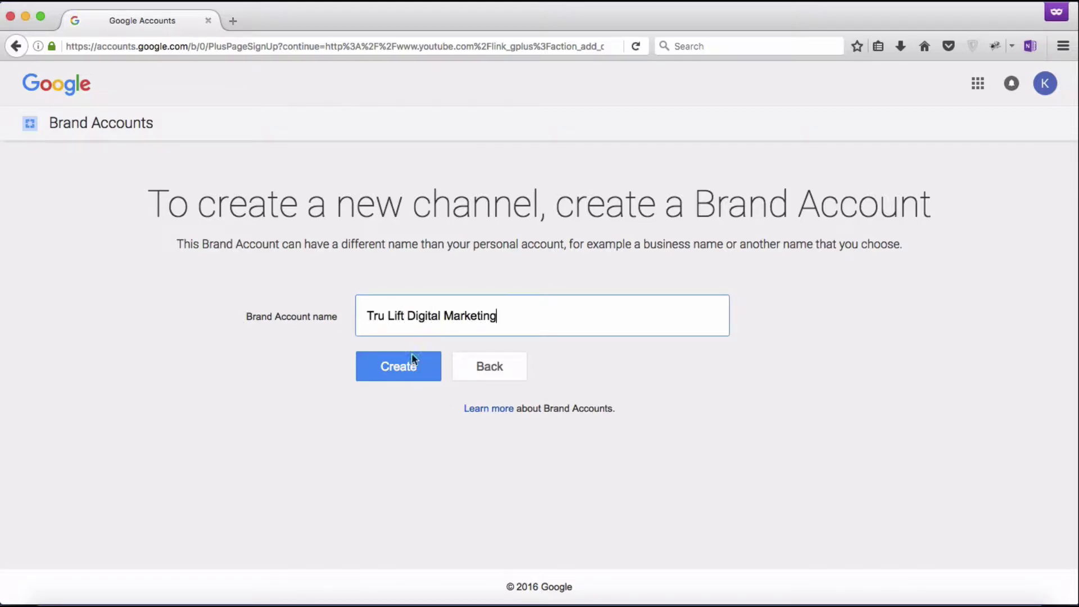
left_click(406, 365)
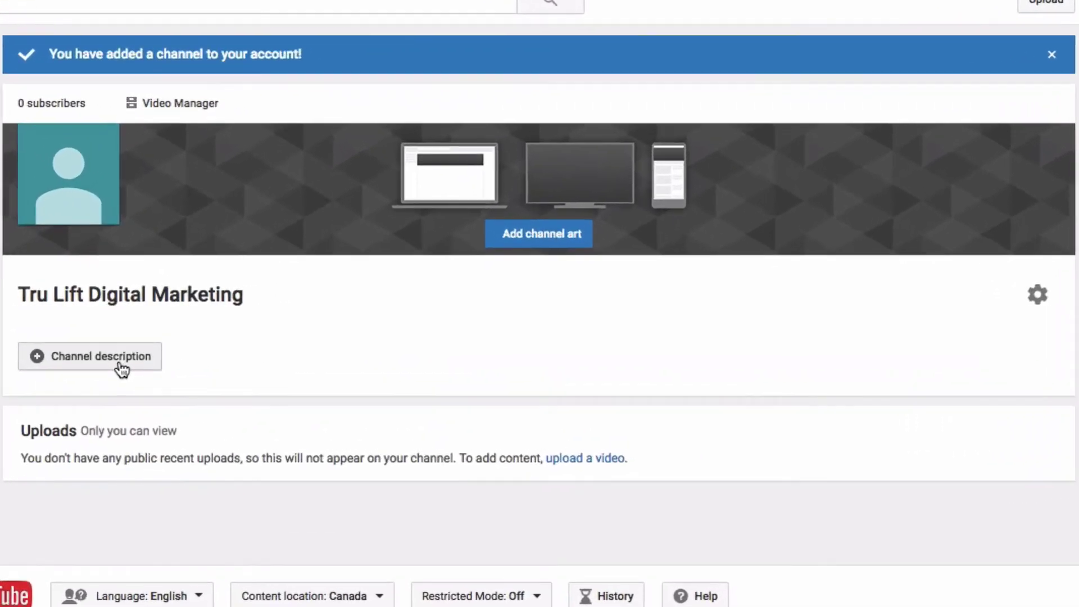
- Cancel the channel description, reload the channel URL without ?guided_help_flow=3, and select the address
left_click(313, 344)
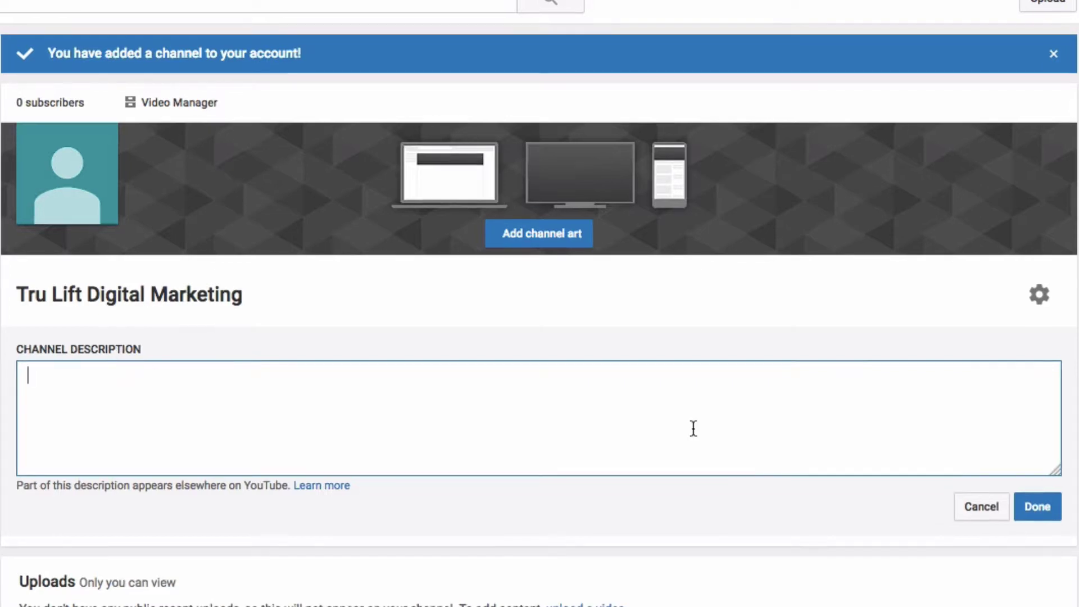
left_click(986, 512)
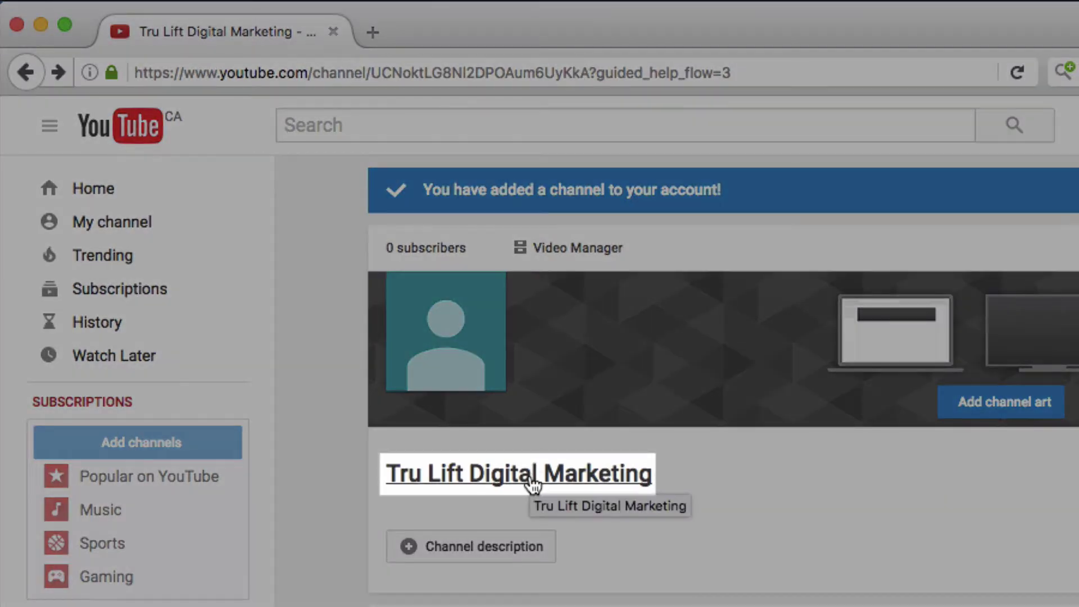
left_click(533, 484)
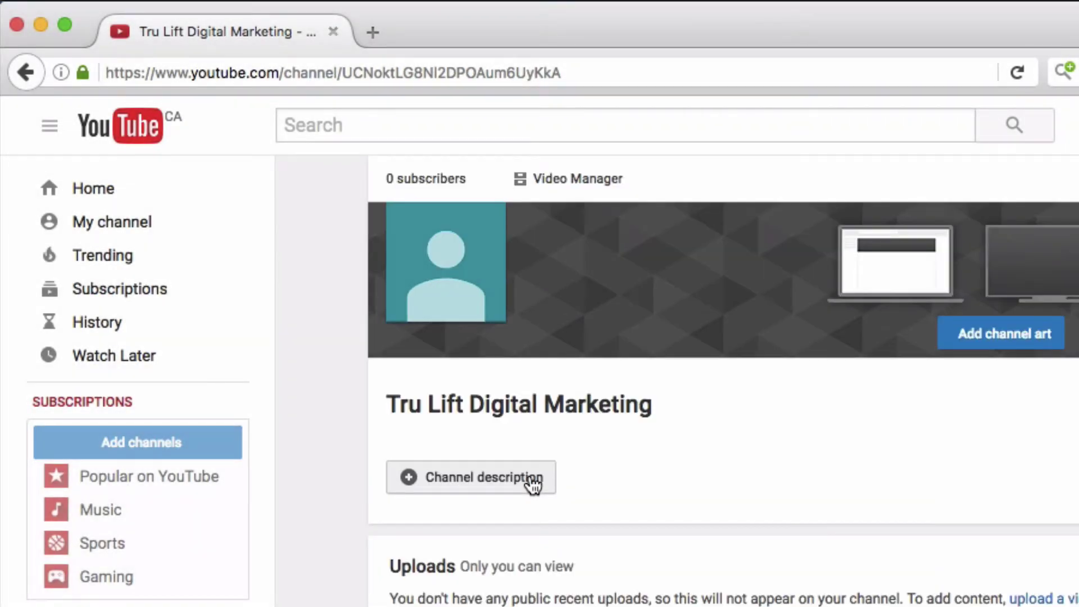
left_click(107, 83)
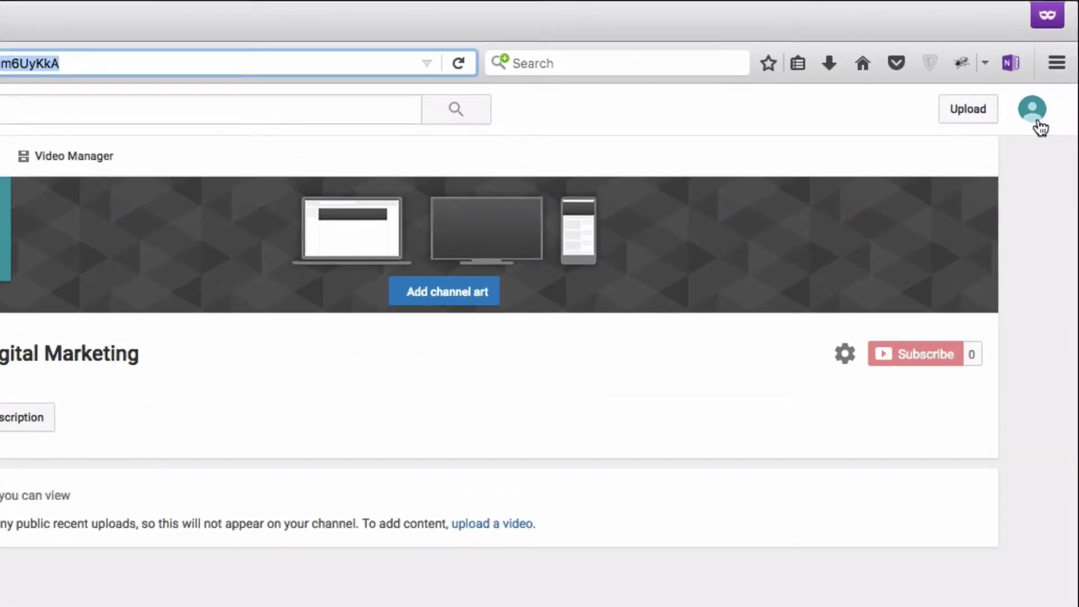
- Open YouTube's Advanced account settings and highlight the channel's User ID and Channel ID
left_click(1046, 82)
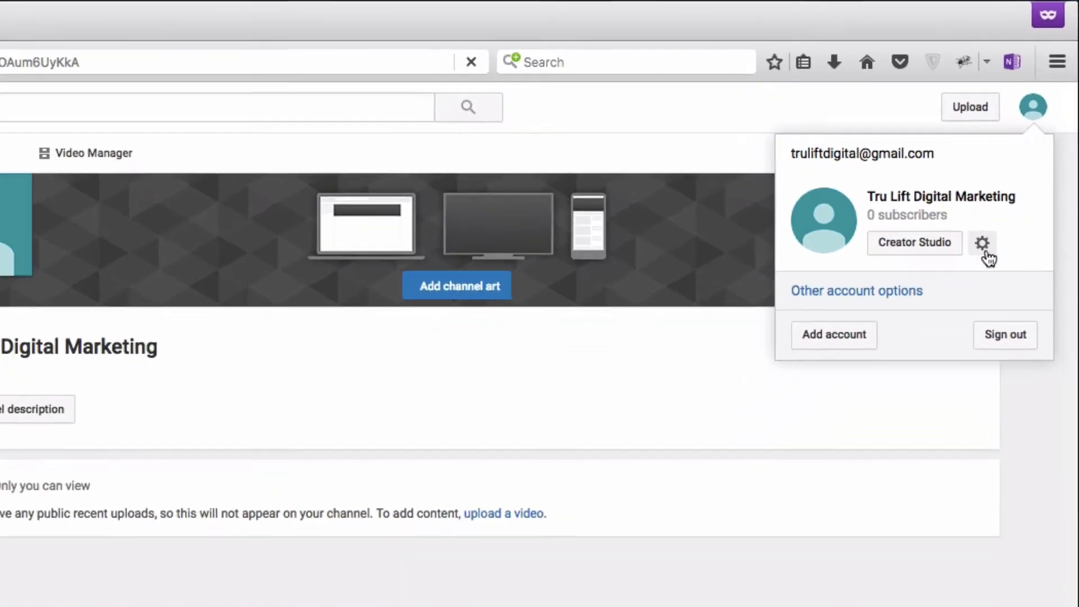
left_click(968, 284)
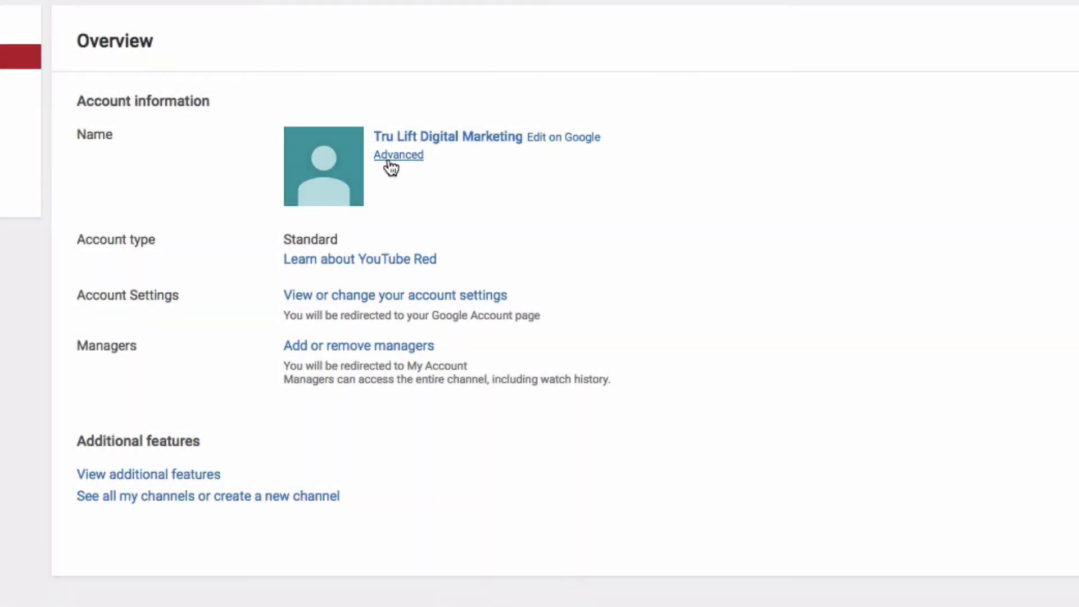
left_click(389, 162)
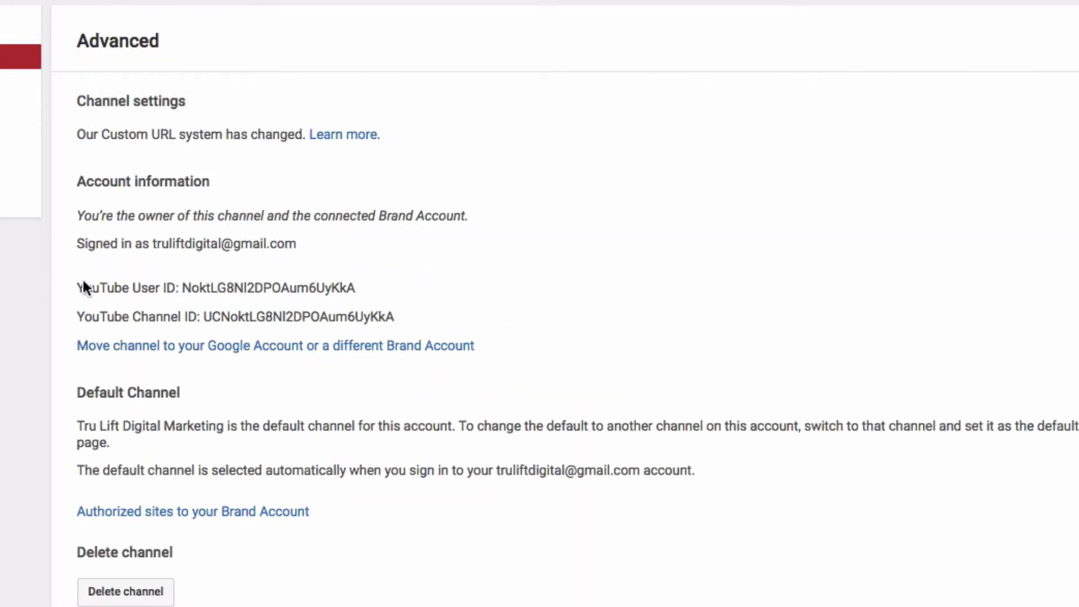
left_click_drag(77, 287, 180, 288)
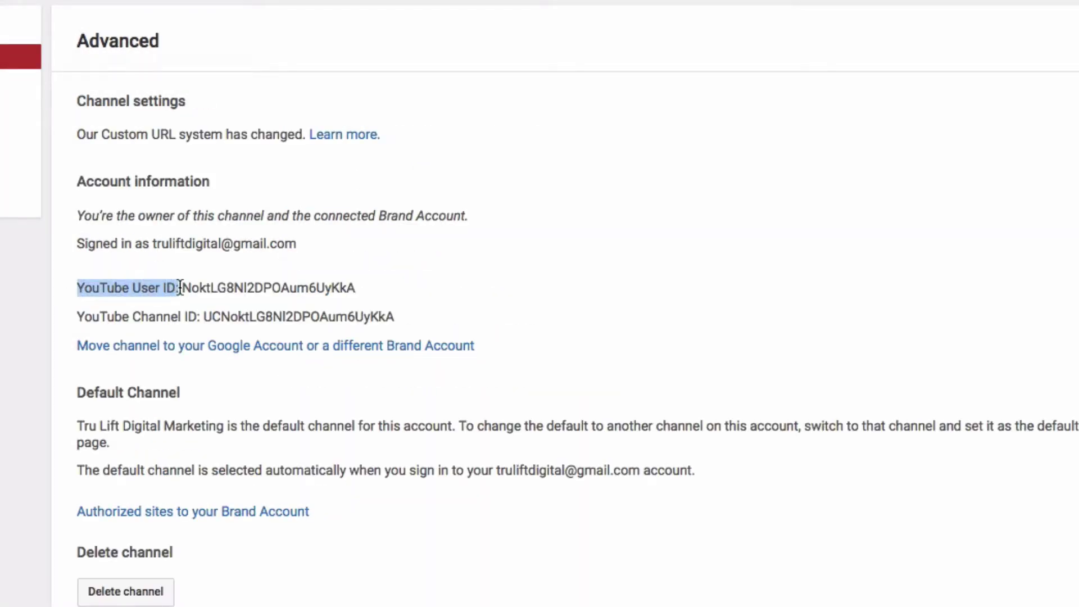
left_click_drag(77, 317, 200, 318)
left_click(407, 266)
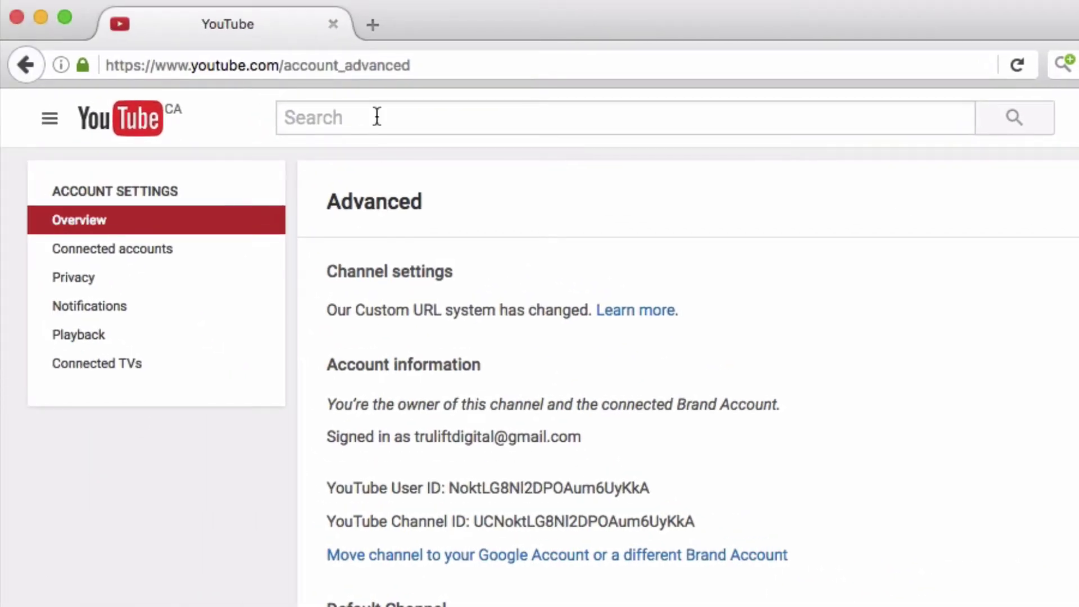
- Search 'custom youtube channel url' in a private tab, open the Help article, and expand Eligibility requirements
left_click(369, 25)
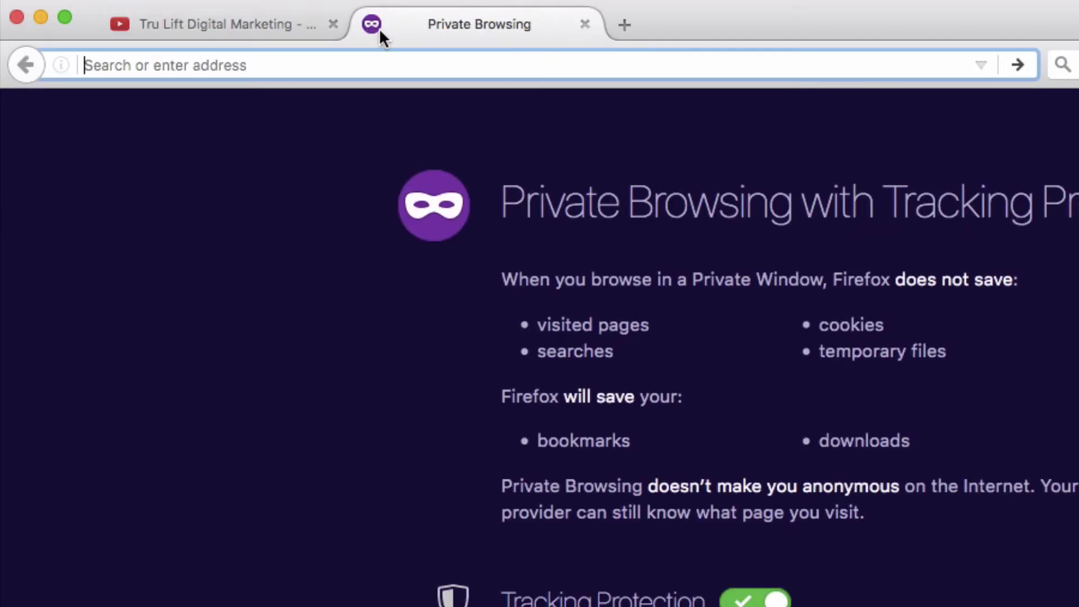
type("custom youtube channel url")
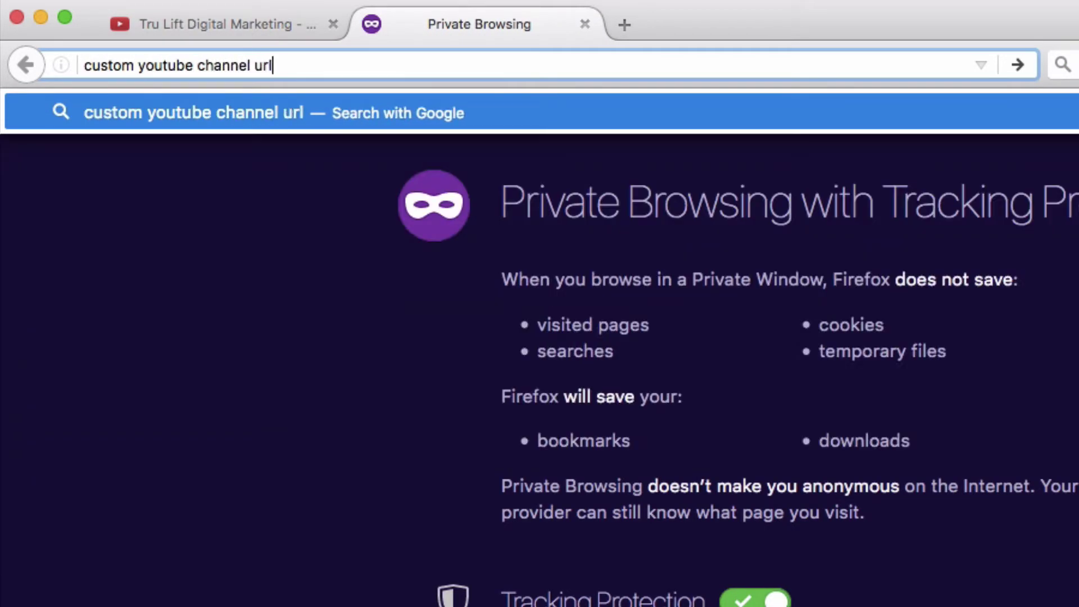
key("Return")
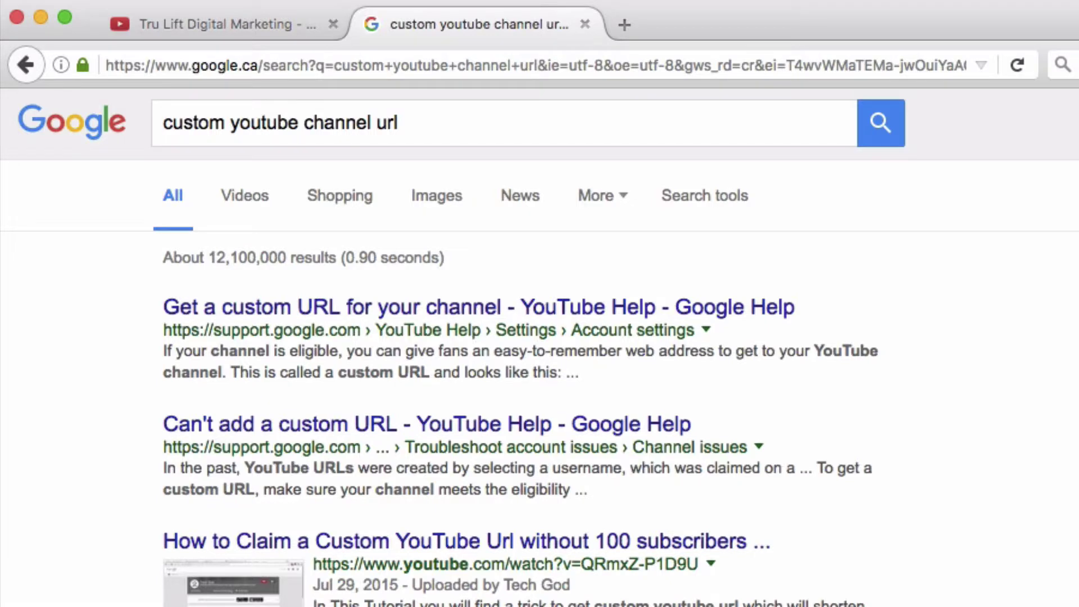
left_click(288, 313)
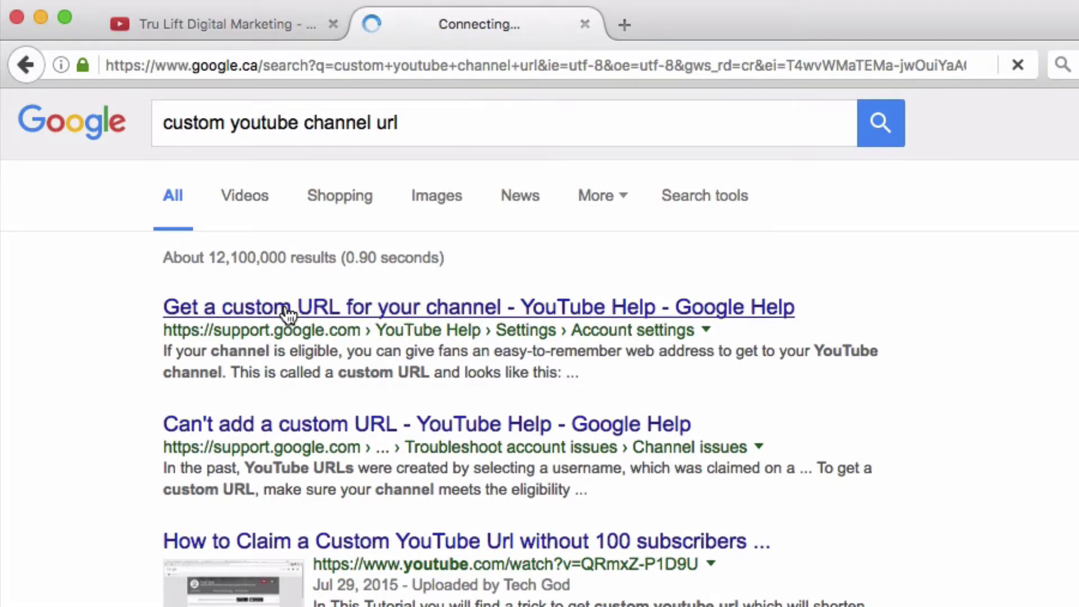
scroll(539, 337, "down", 2)
scroll(540, 347, "down", 4)
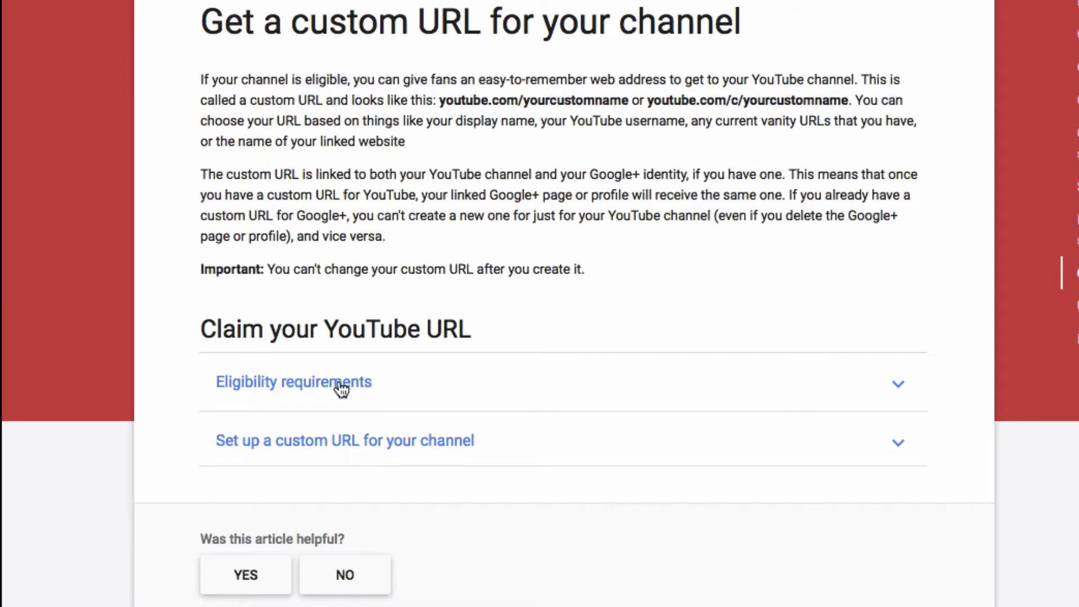
left_click(901, 385)
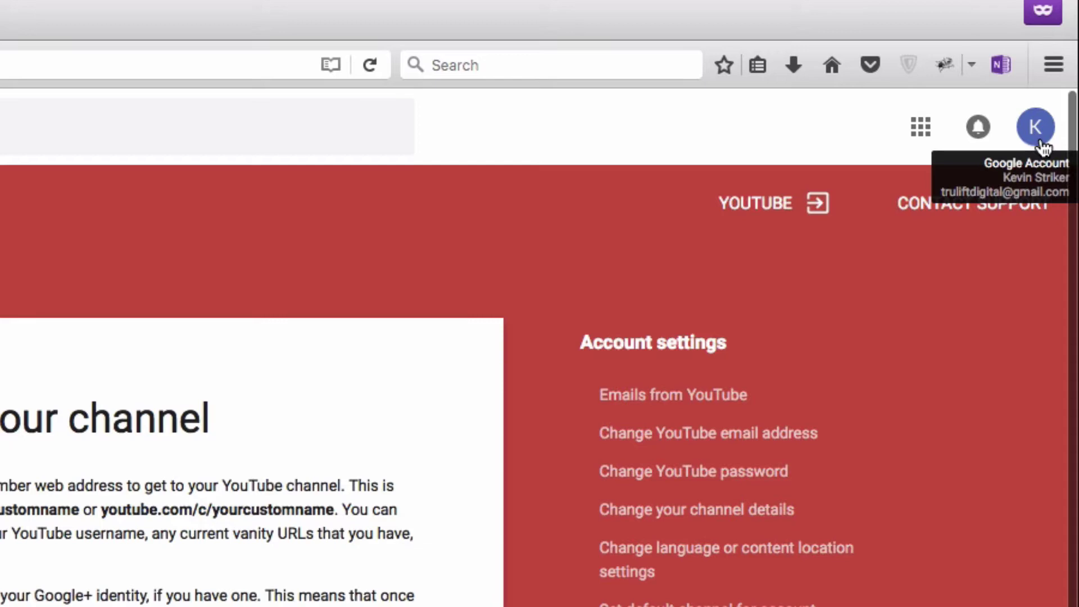
- Open the Google My Account overview and switch to the Tru Lift Digital Marketing brand account
left_click(1039, 135)
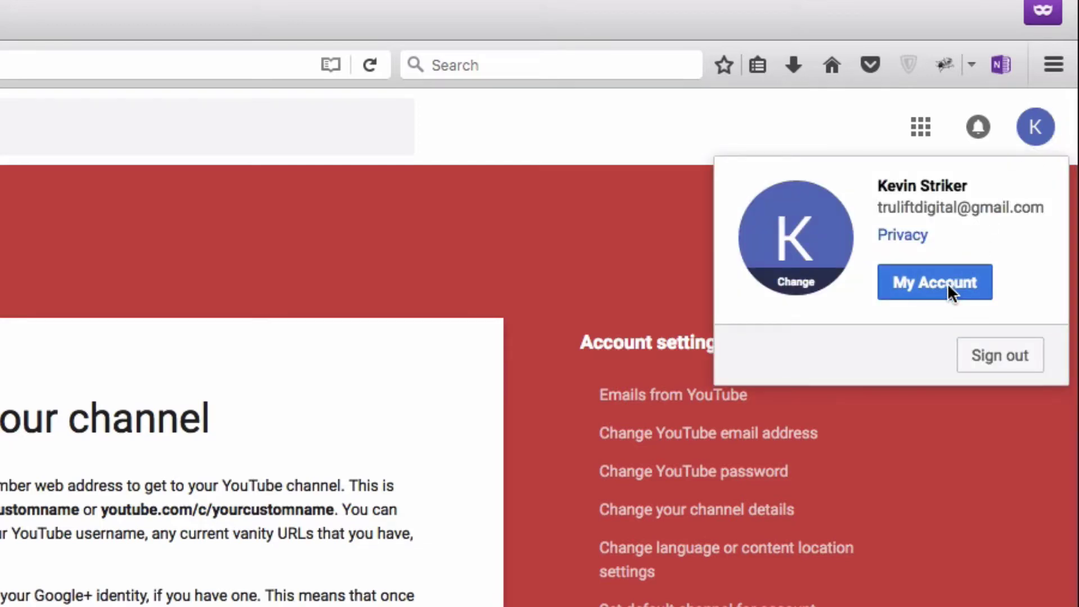
left_click(946, 282)
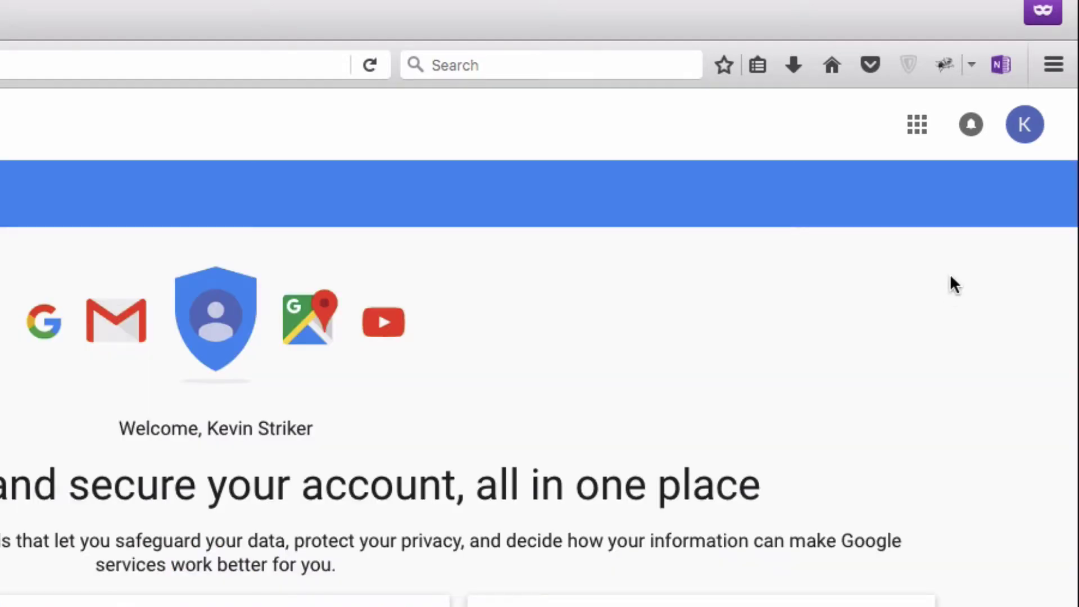
left_click(1028, 140)
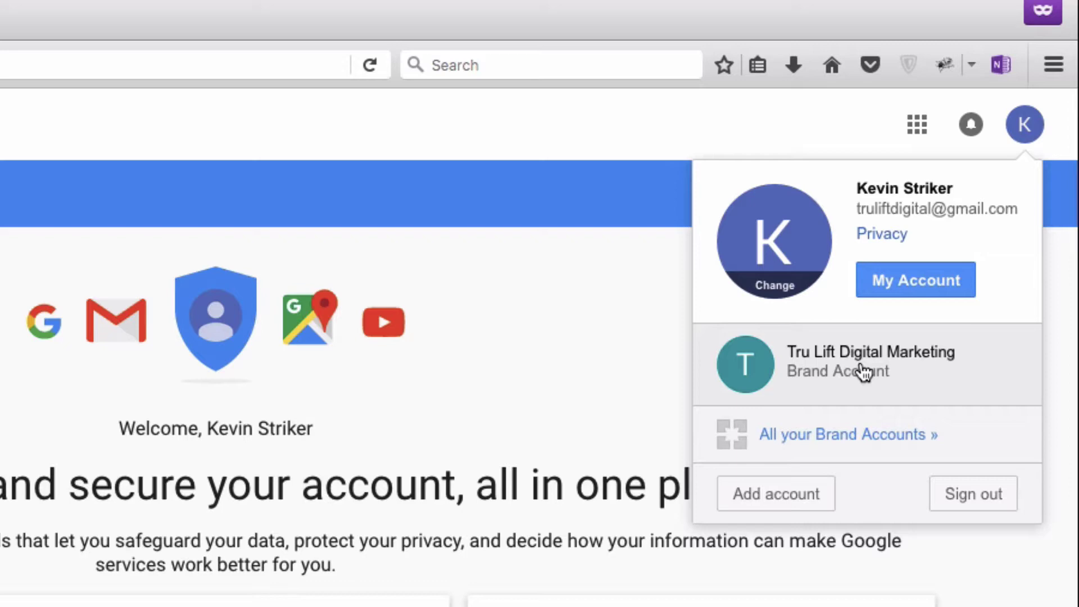
left_click(862, 366)
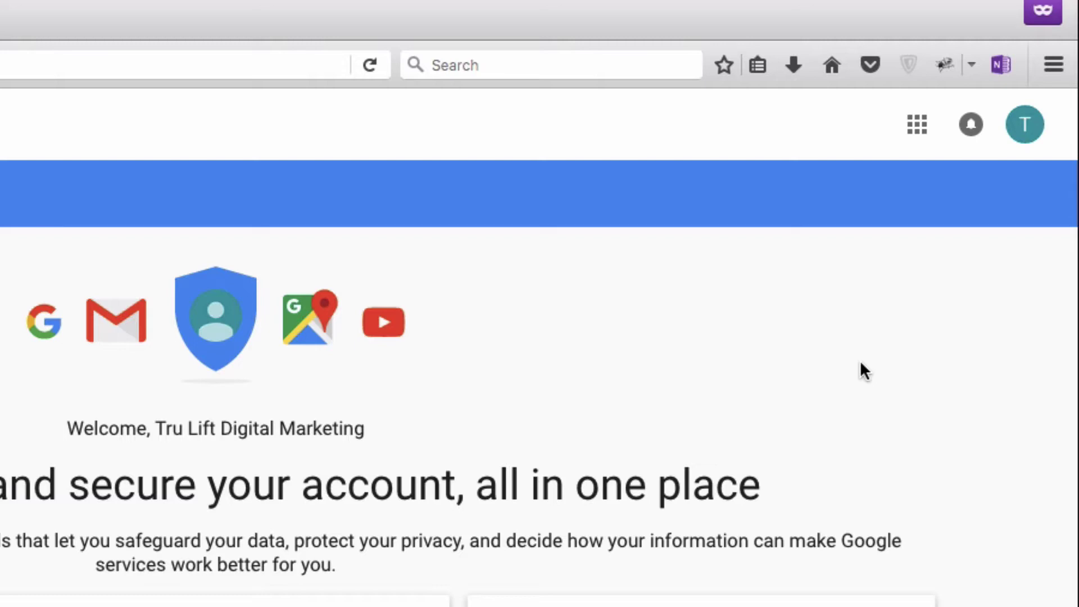
- Check the brand account's Google apps, then switch back to the personal Google account
left_click(917, 126)
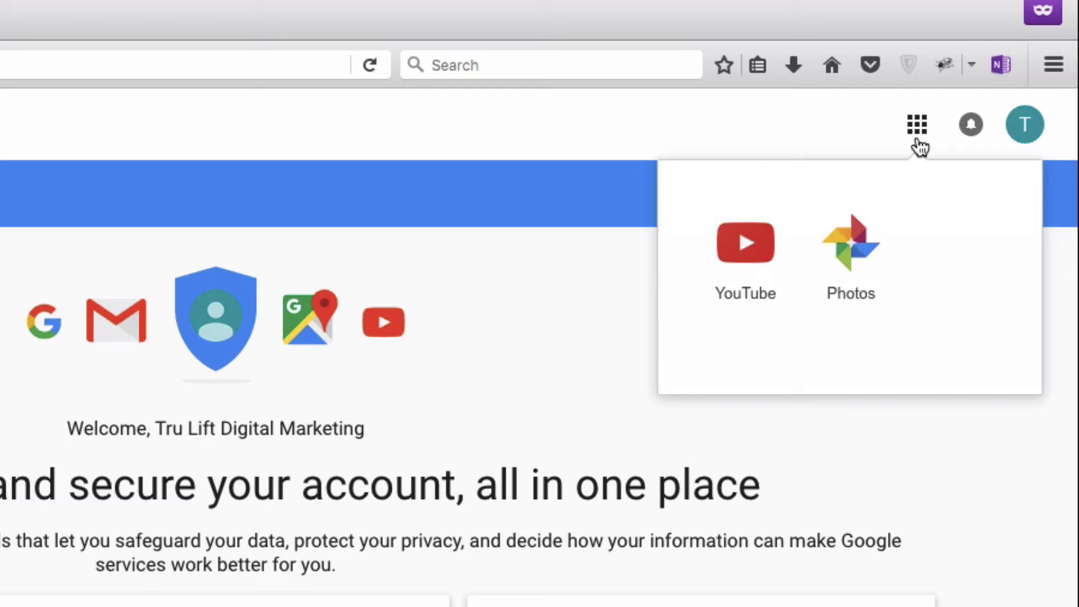
left_click(917, 140)
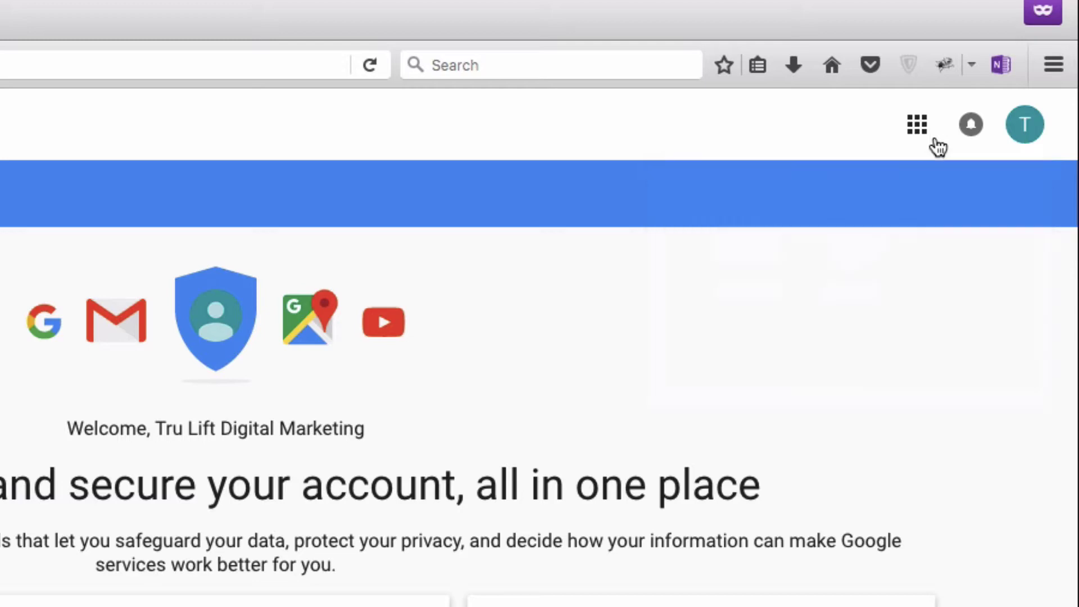
left_click(1026, 135)
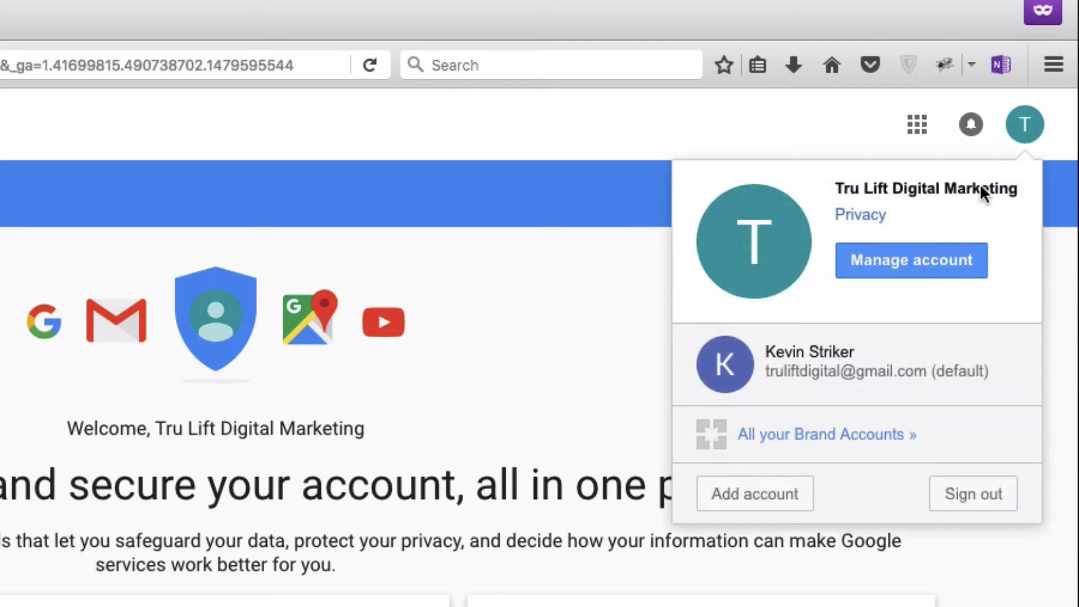
left_click(831, 351)
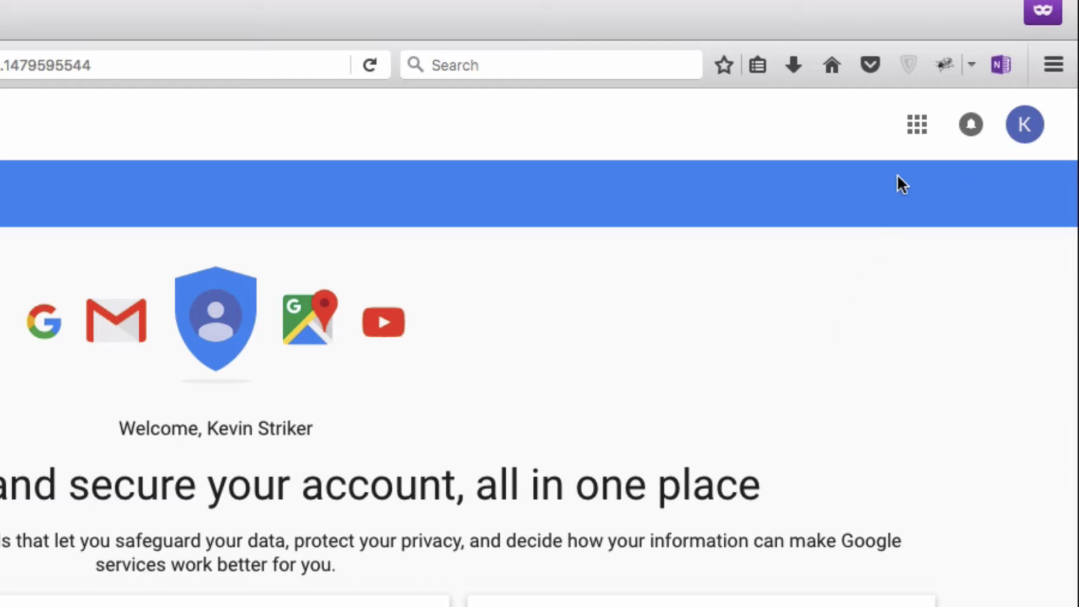
left_click(917, 128)
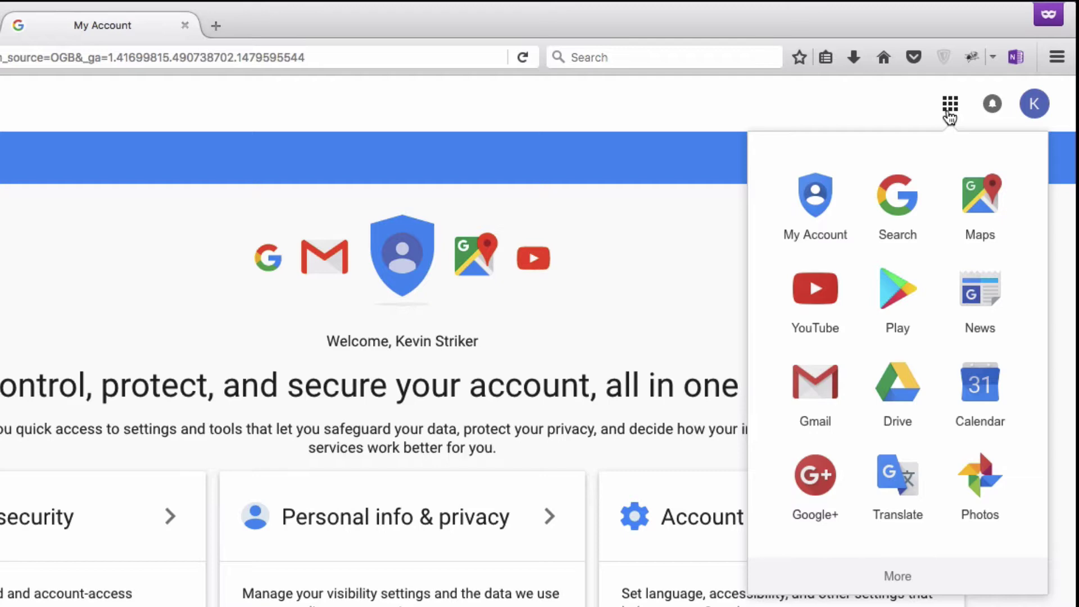
- From the full Google products list, open Google My Business, sign in, and choose Brand
left_click(894, 579)
left_click(894, 579)
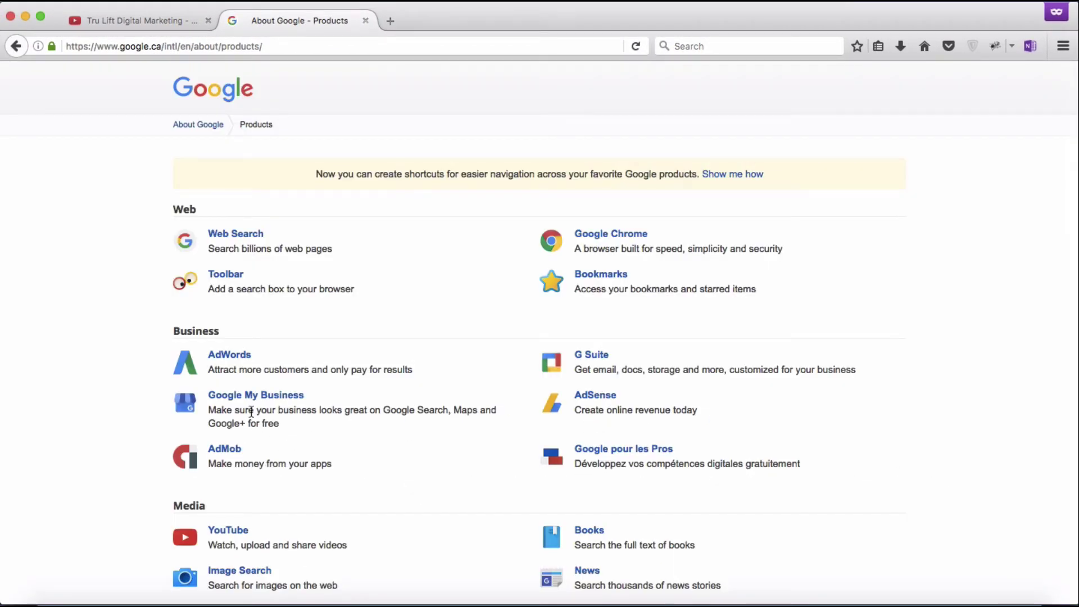
left_click(250, 395)
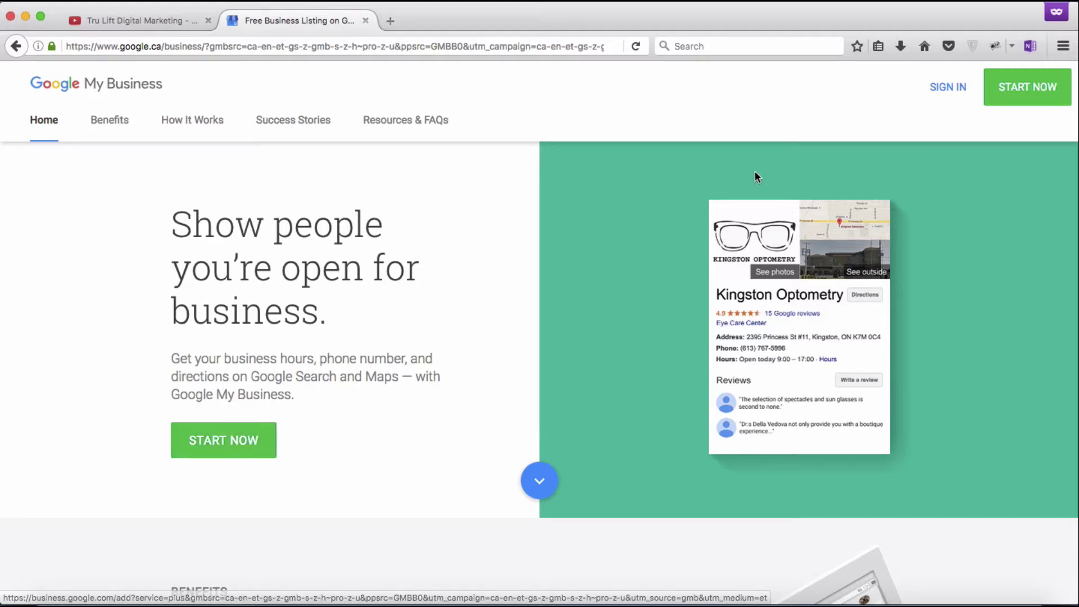
left_click(945, 99)
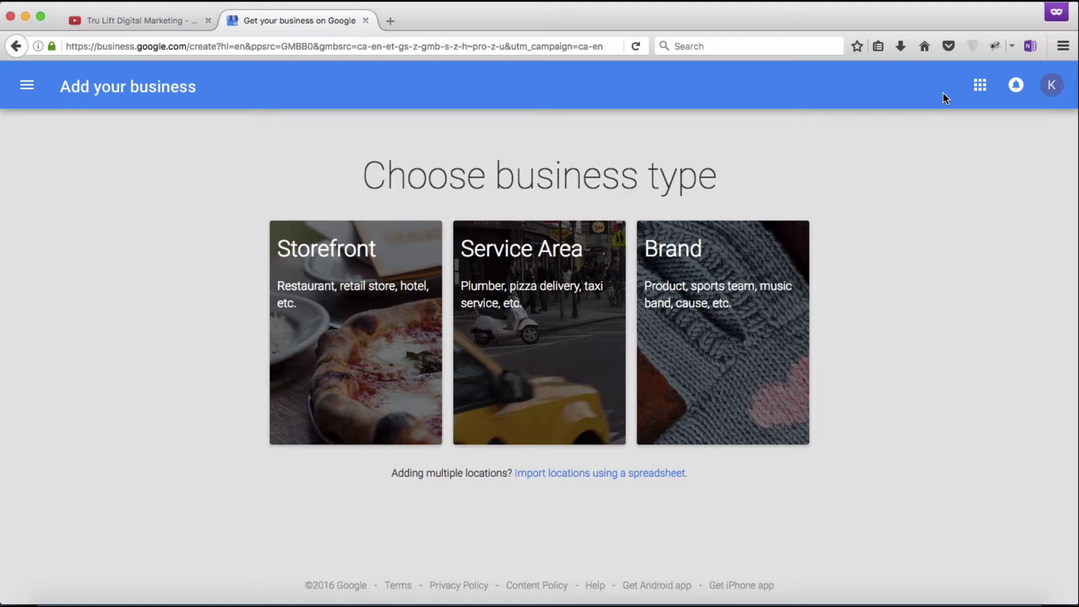
left_click(725, 336)
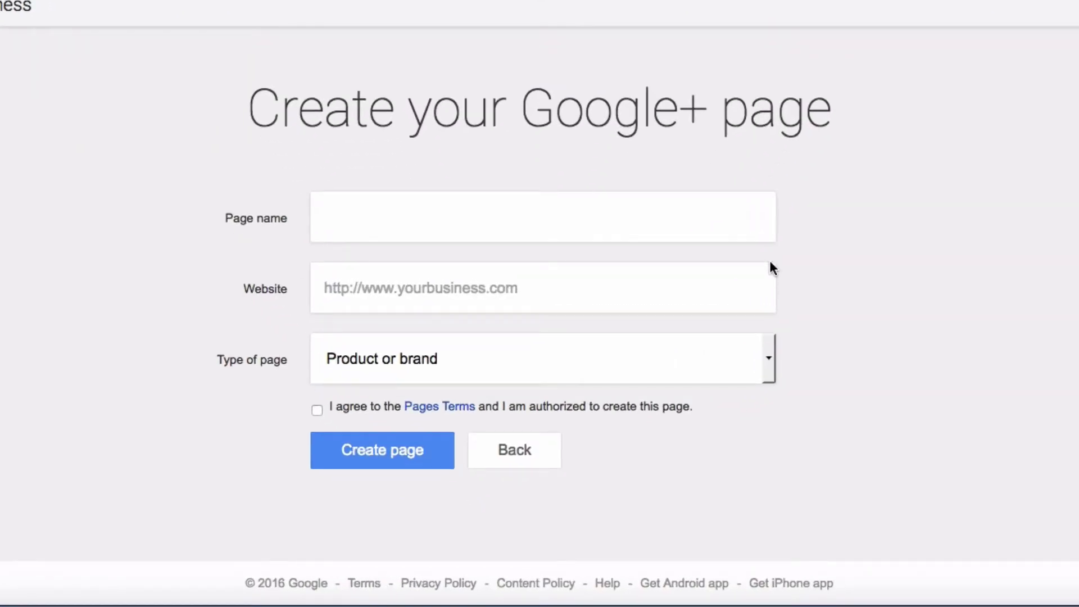
left_click(530, 214)
type("Tru L")
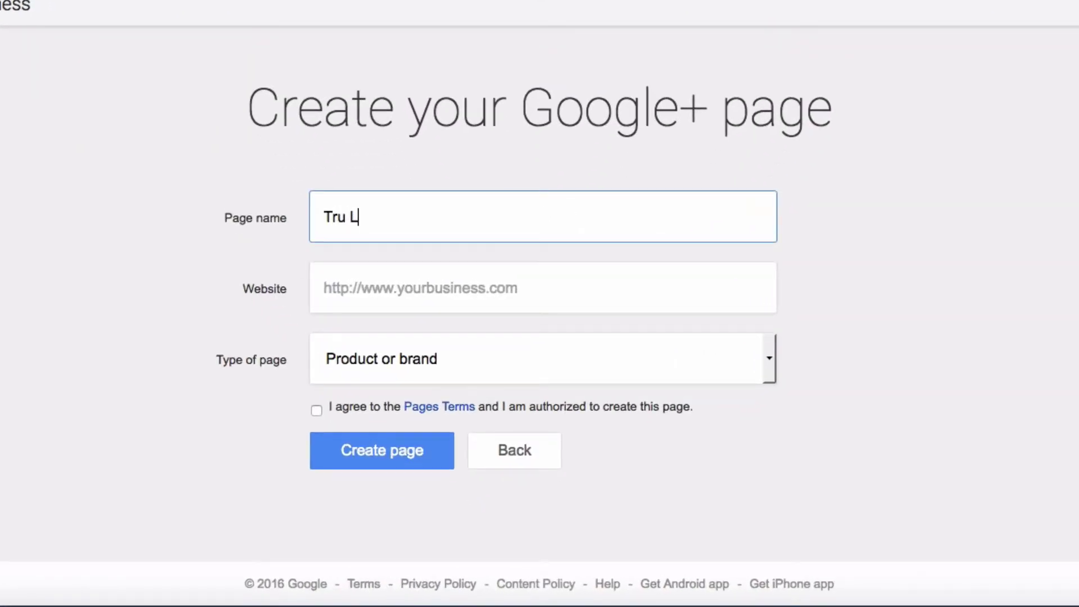
type("ift Digital Marketing")
left_click(421, 289)
type("http")
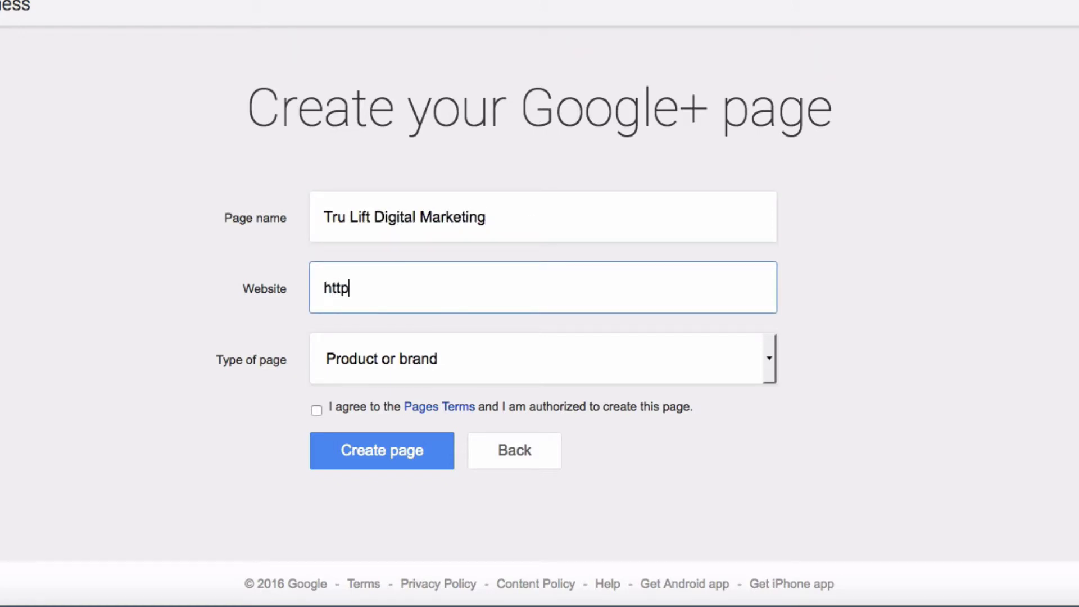
type("://truliftdigitlal.com")
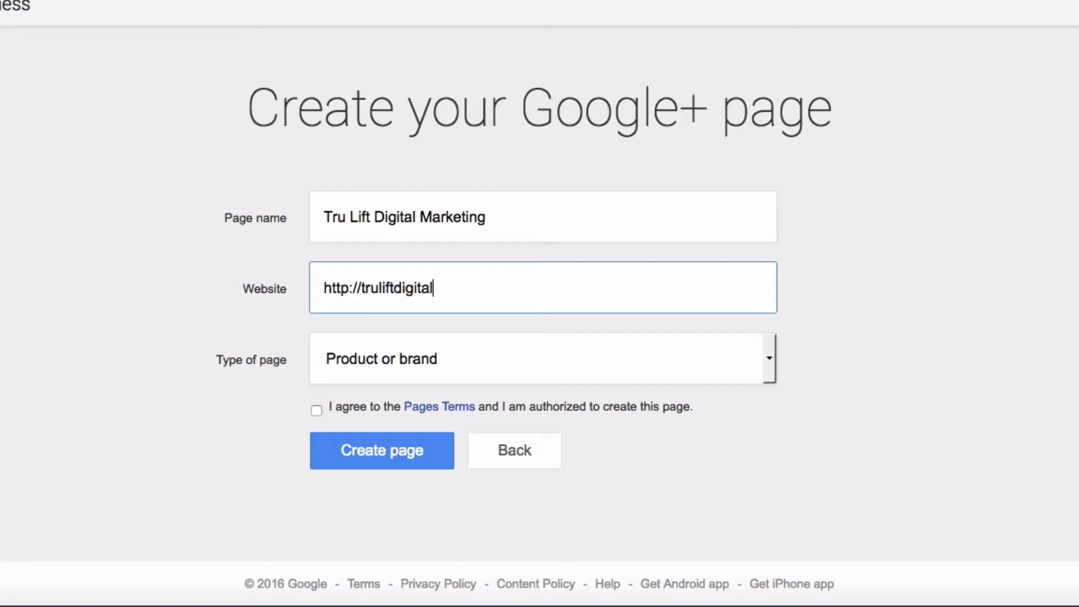
left_click(768, 361)
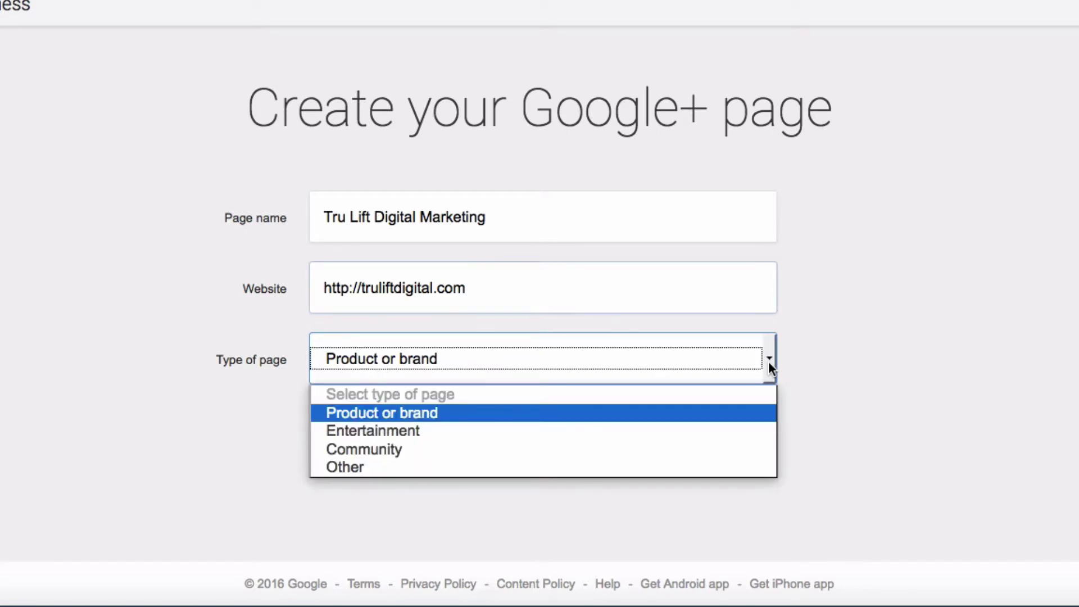
left_click(748, 414)
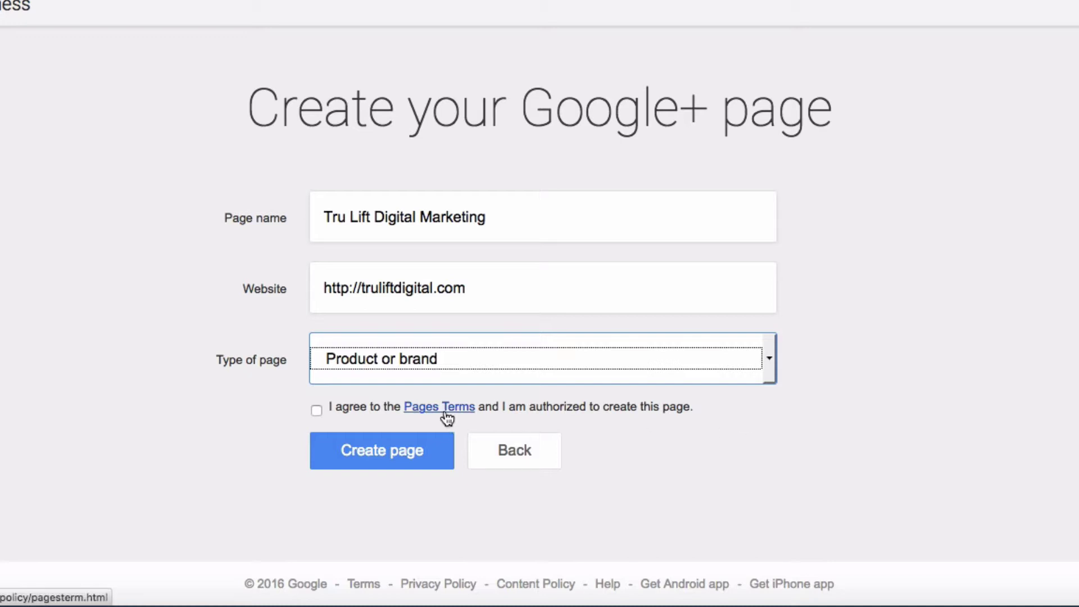
left_click(316, 412)
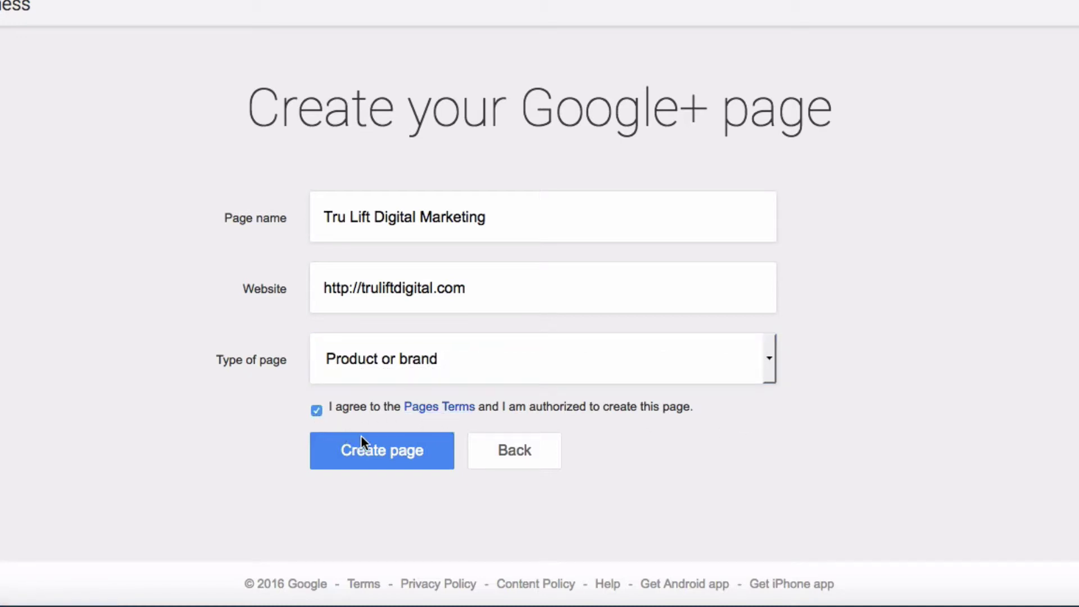
left_click(386, 452)
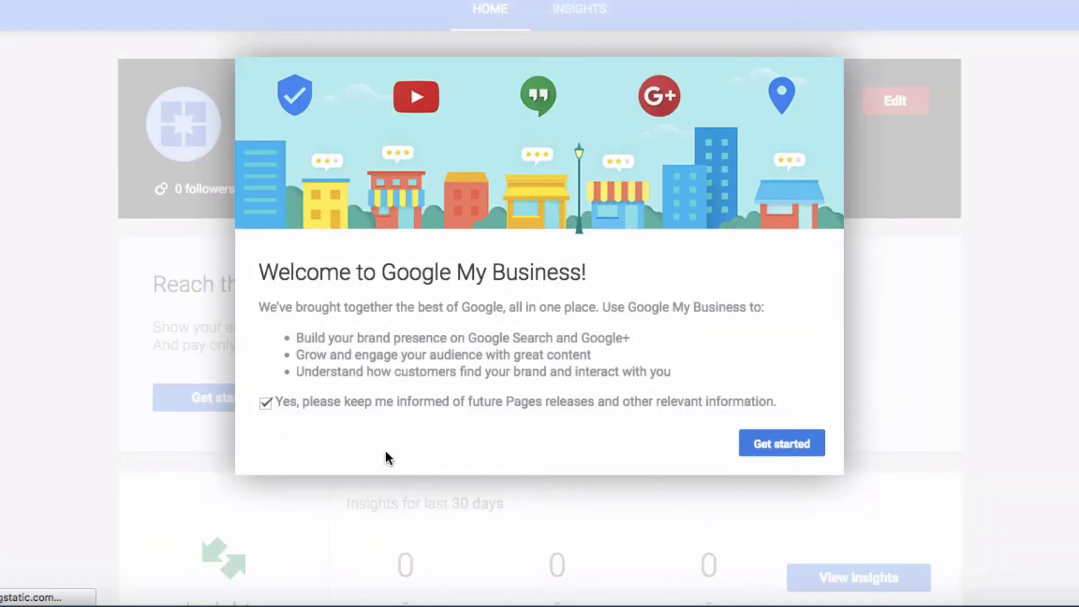
- Dismiss the Google My Business welcome dialog and open the brand's Google+ card
left_click(780, 447)
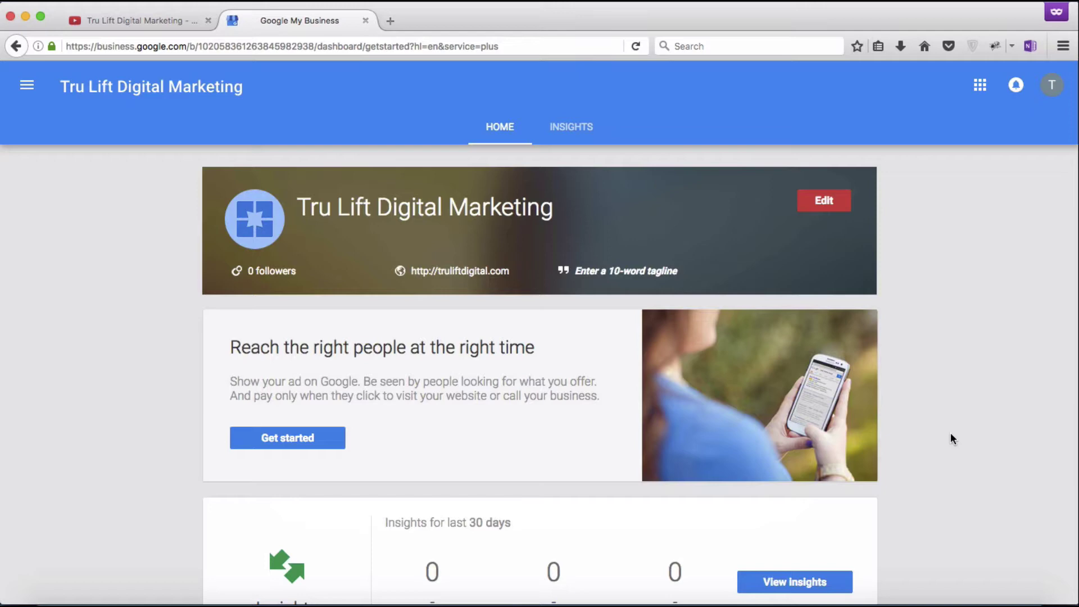
scroll(950, 433, "down", 5)
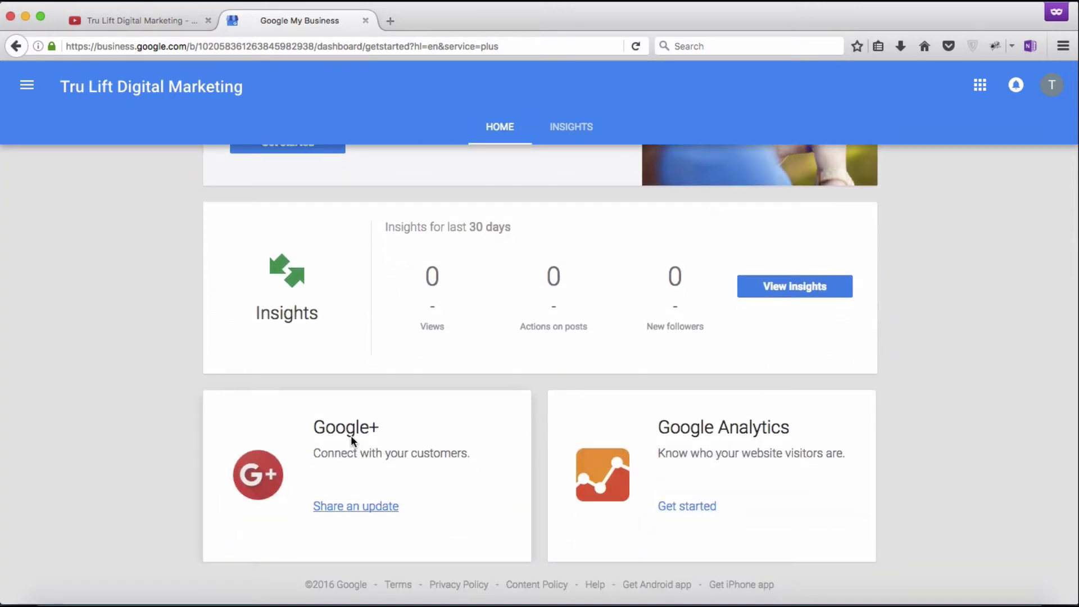
left_click(352, 437)
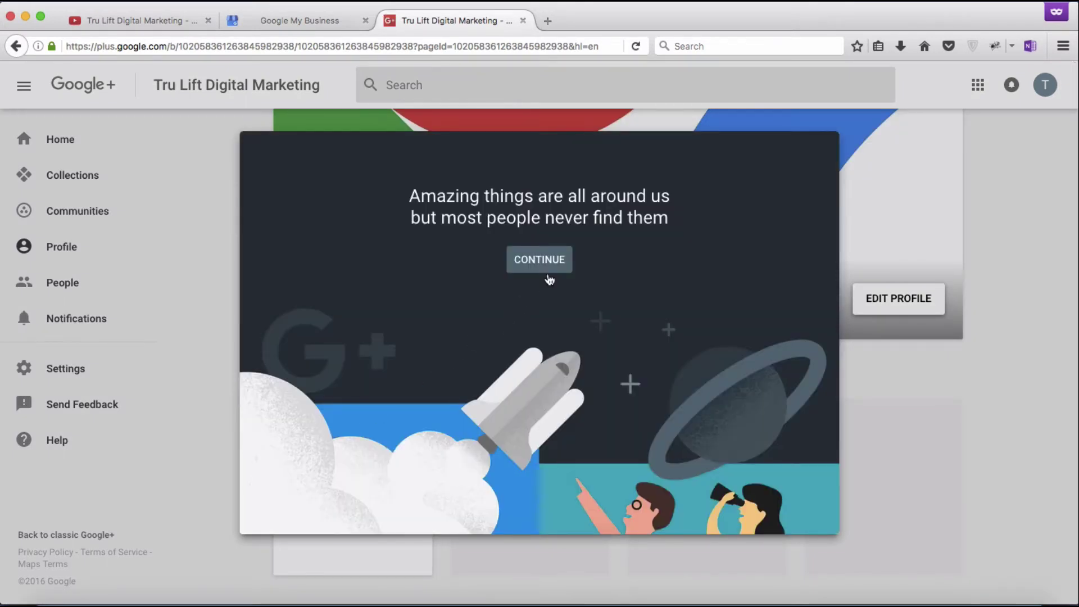
- Get past both Google+ introductions to the Collections page, briefly checking the apps list
left_click(548, 276)
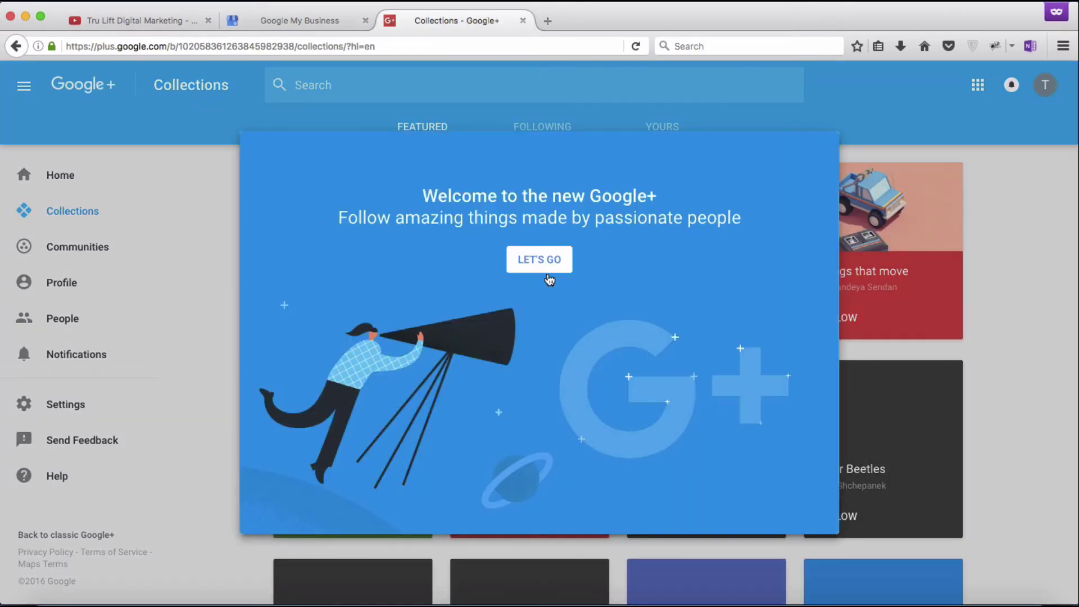
left_click(548, 271)
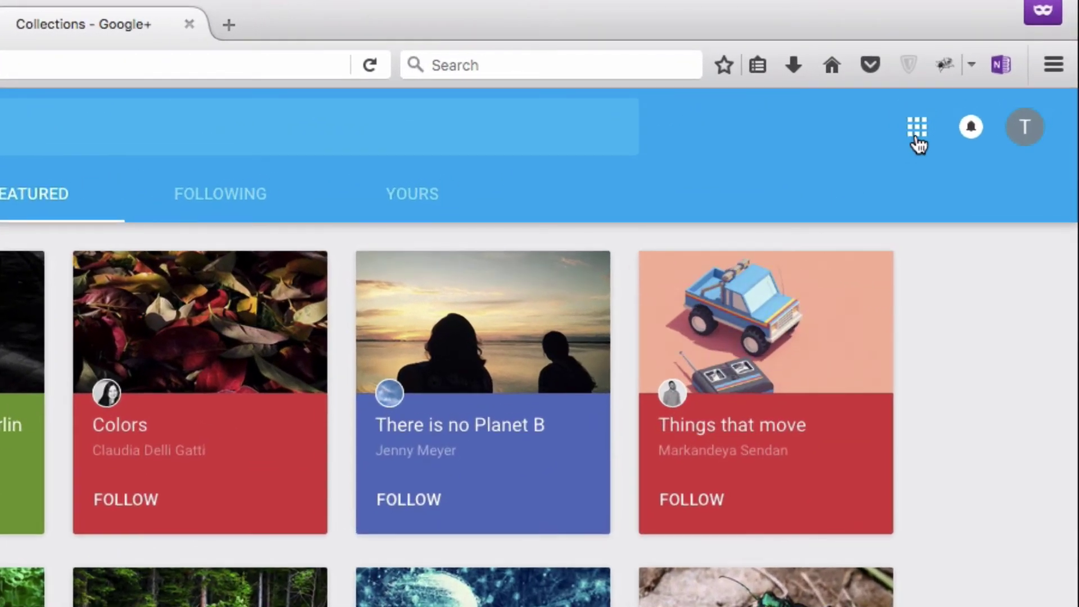
left_click(917, 135)
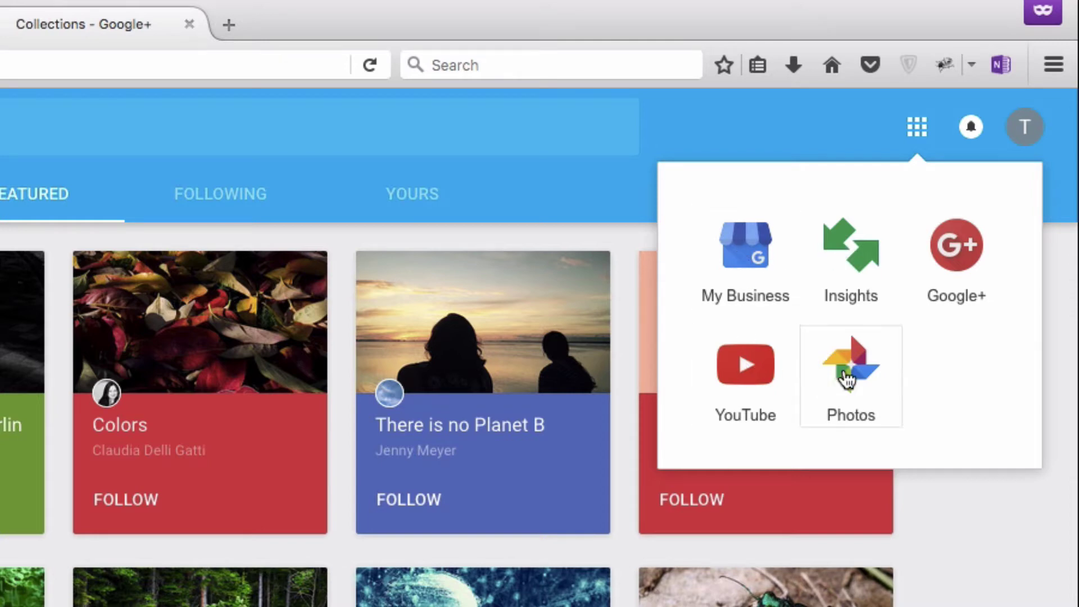
key("Escape")
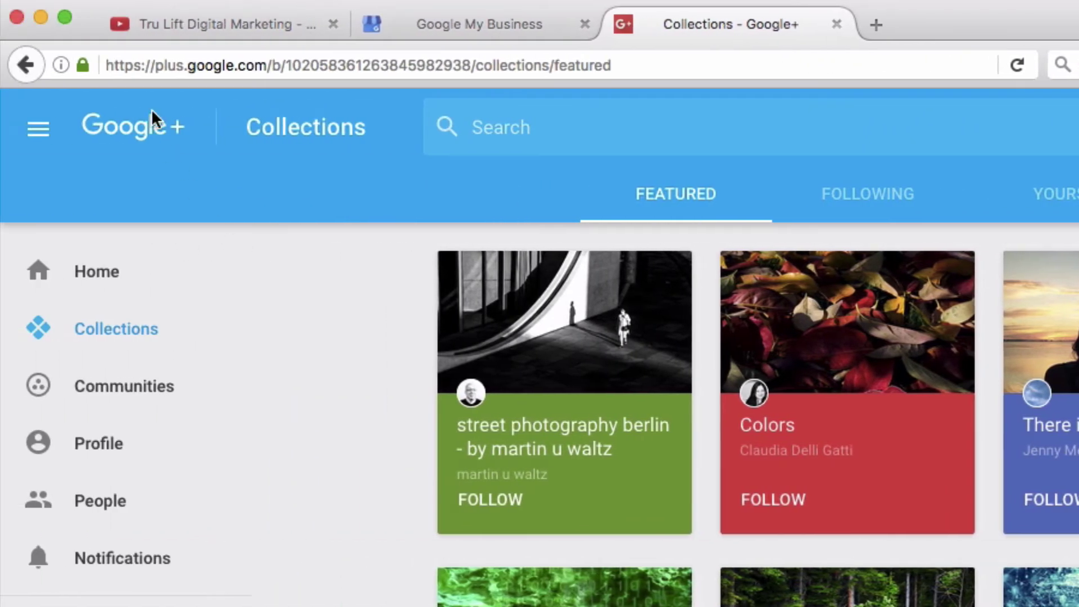
- Open the brand page's Home feed and select its plus.google.com/b/ web address for copying
left_click(108, 276)
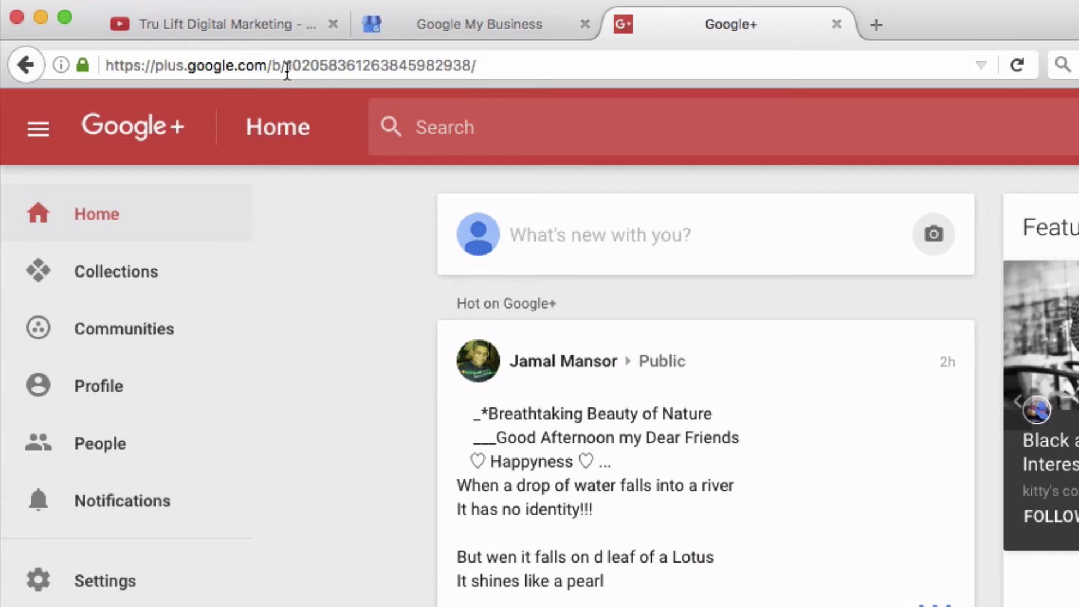
left_click_drag(287, 72, 474, 65)
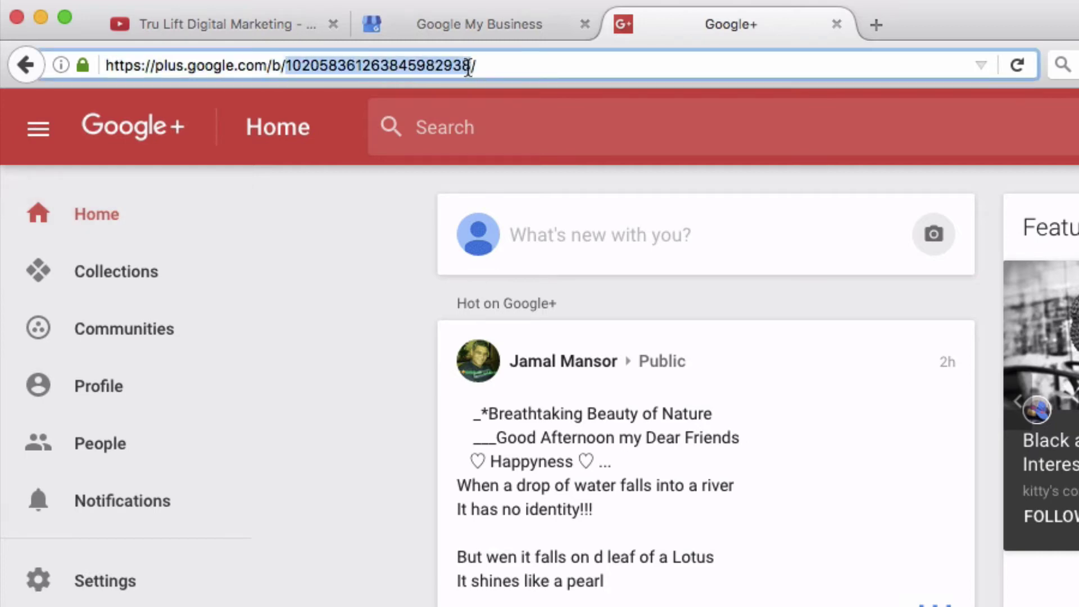
left_click_drag(106, 66, 531, 84)
key("super+c")
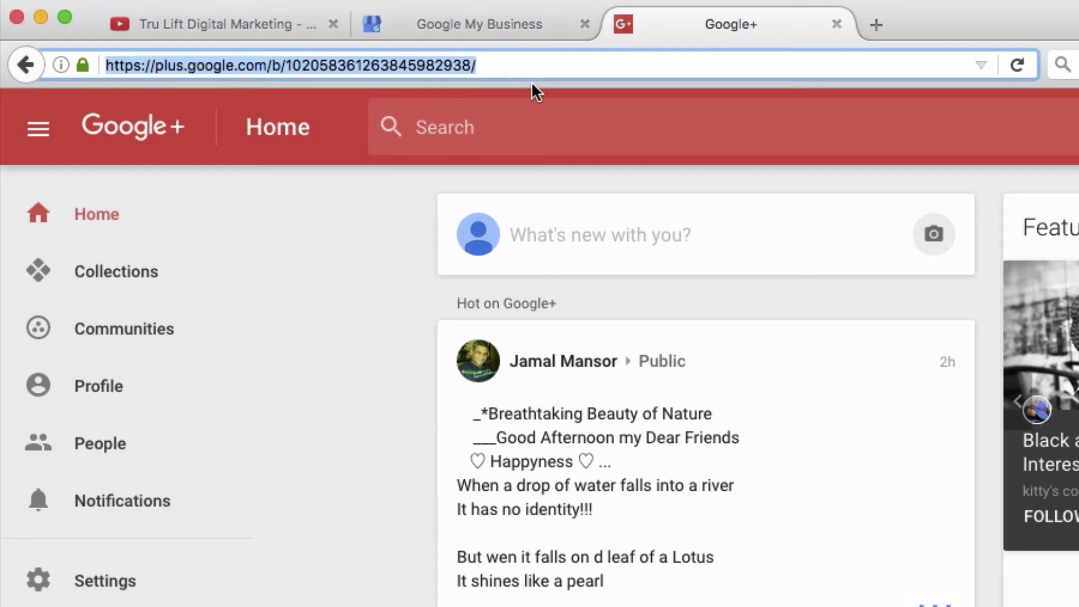
- In a new tab, load truliftdigital.com/wp-admin/ and log in with the admin username and password
left_click(876, 25)
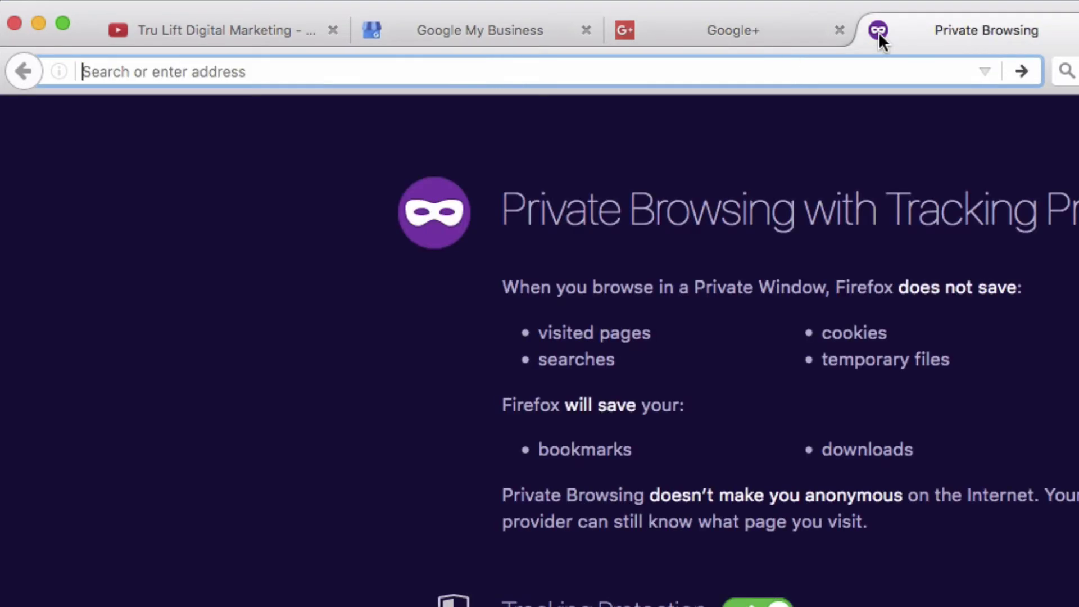
type("truliftdigital.com/")
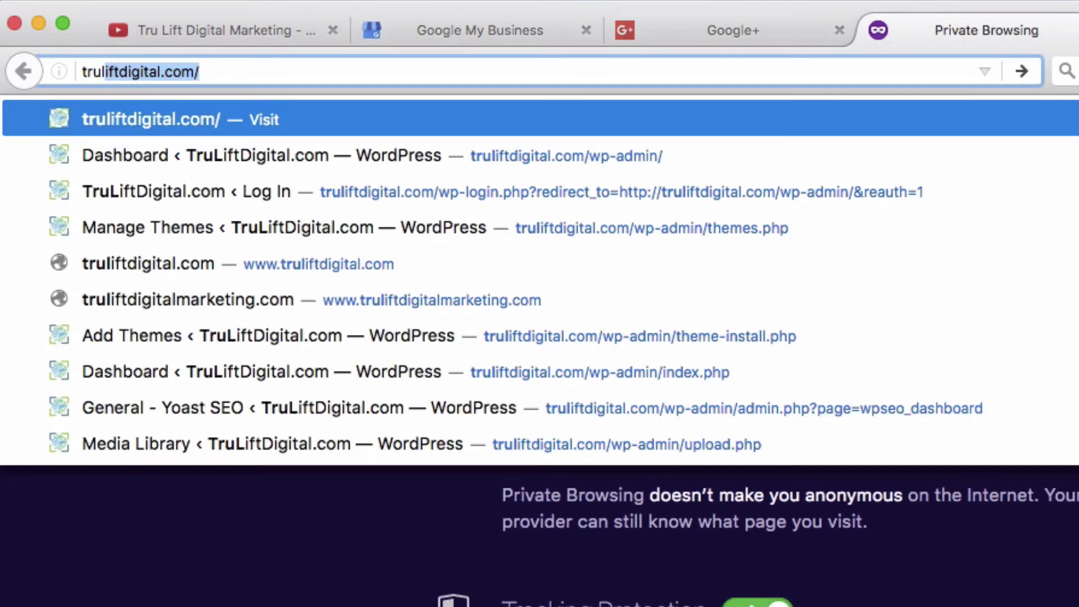
key("Right")
key("Down")
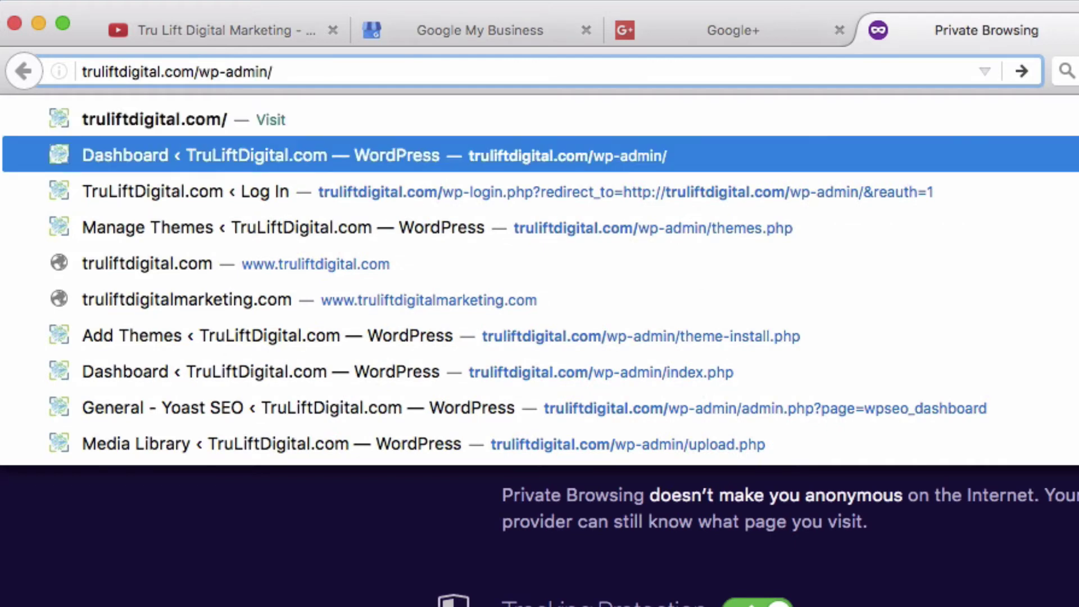
key("Return")
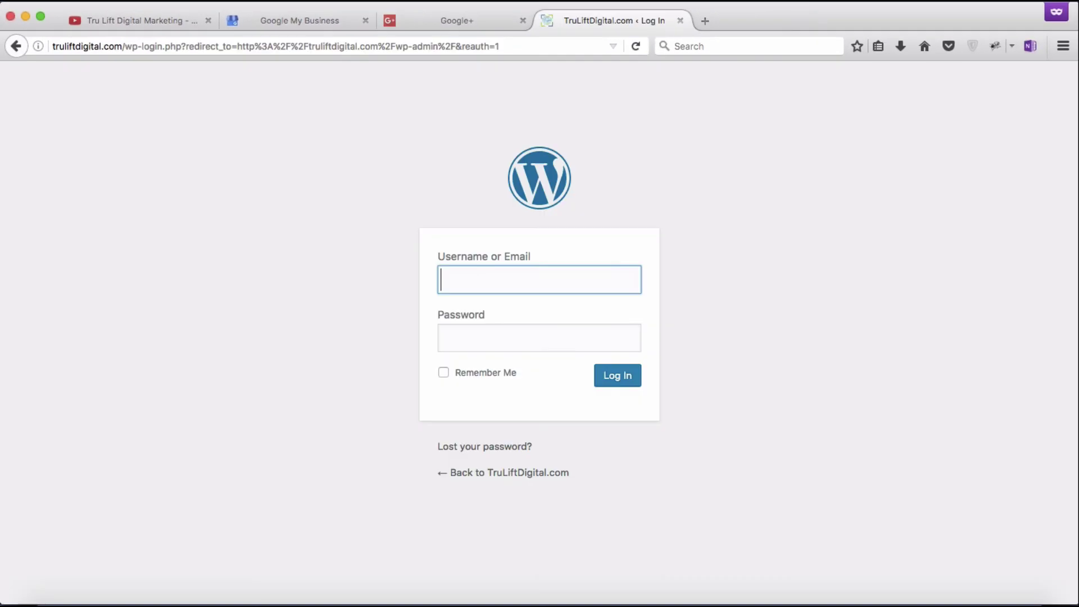
type("kevin")
key("Tab")
type("***************")
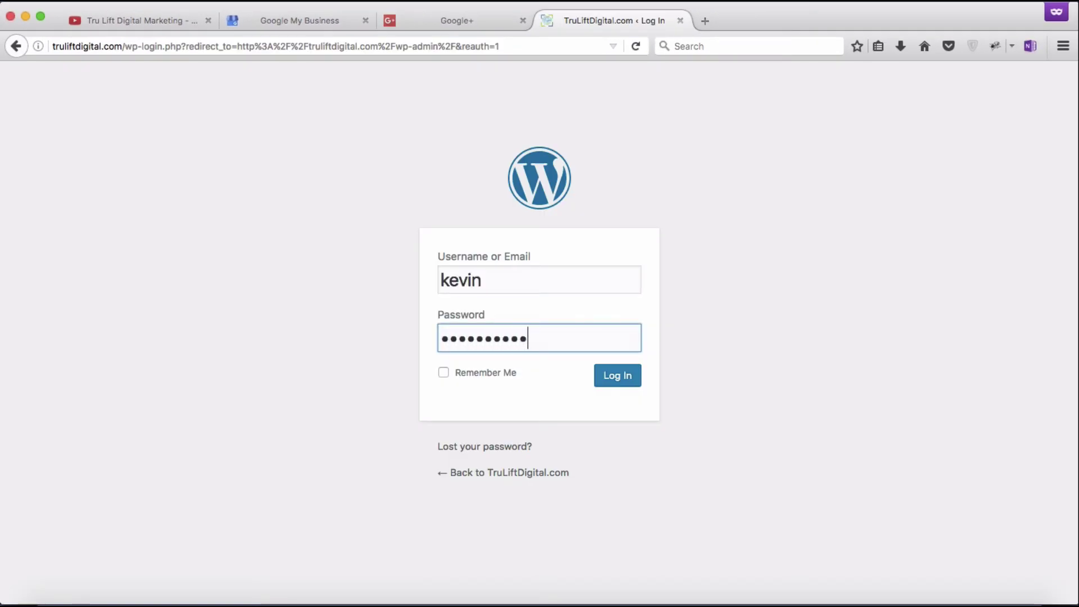
key("Return")
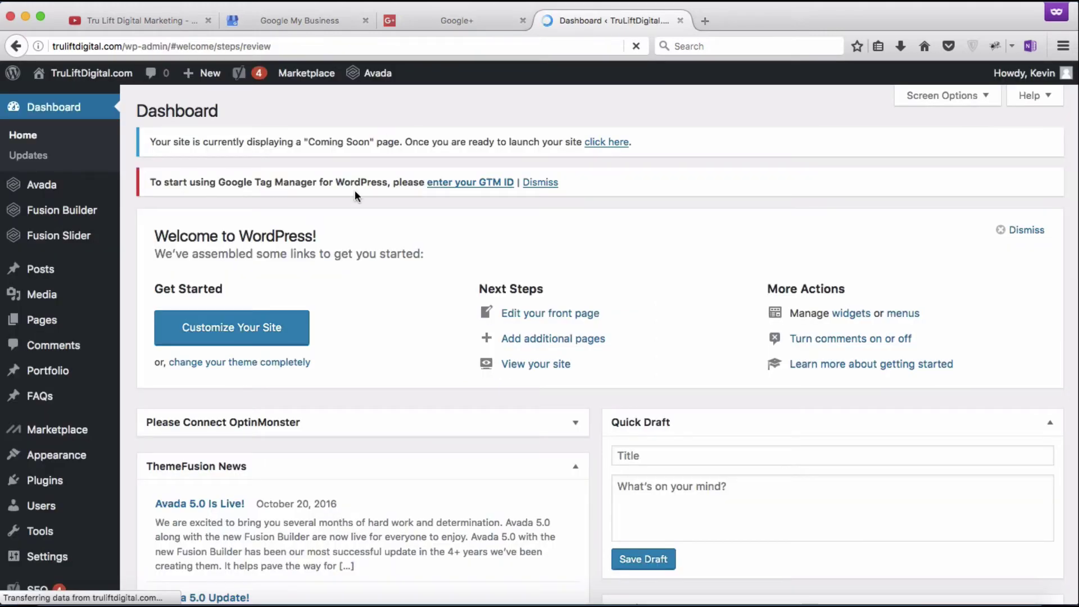
- Go to Yoast SEO's Social settings from the WordPress admin sidebar
mouse_move(78, 451)
scroll(78, 451, "down", 2)
scroll(78, 451, "down", 2)
mouse_move(50, 507)
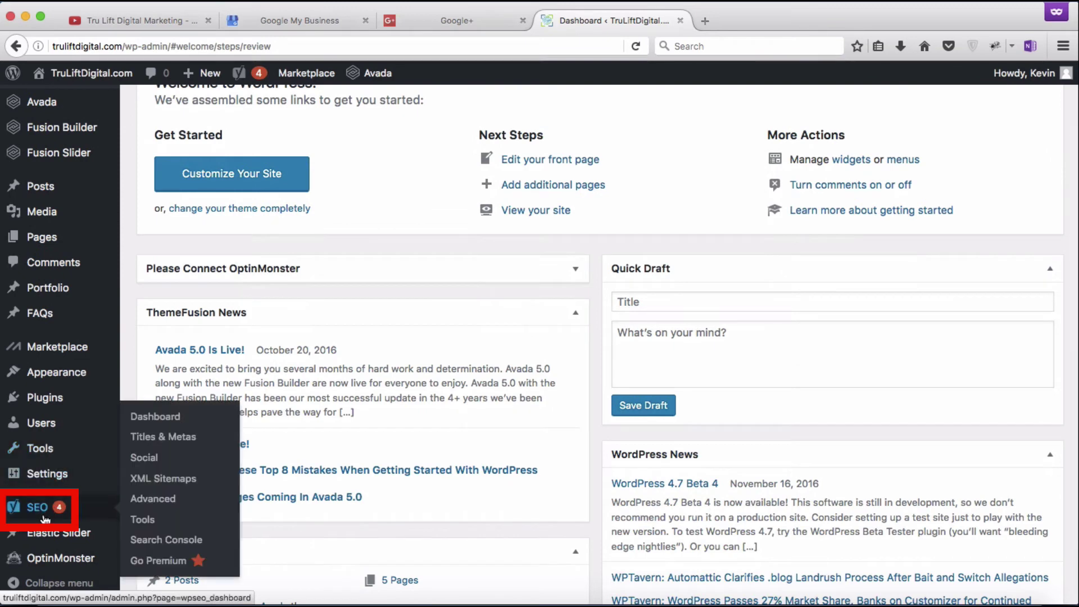
left_click(154, 458)
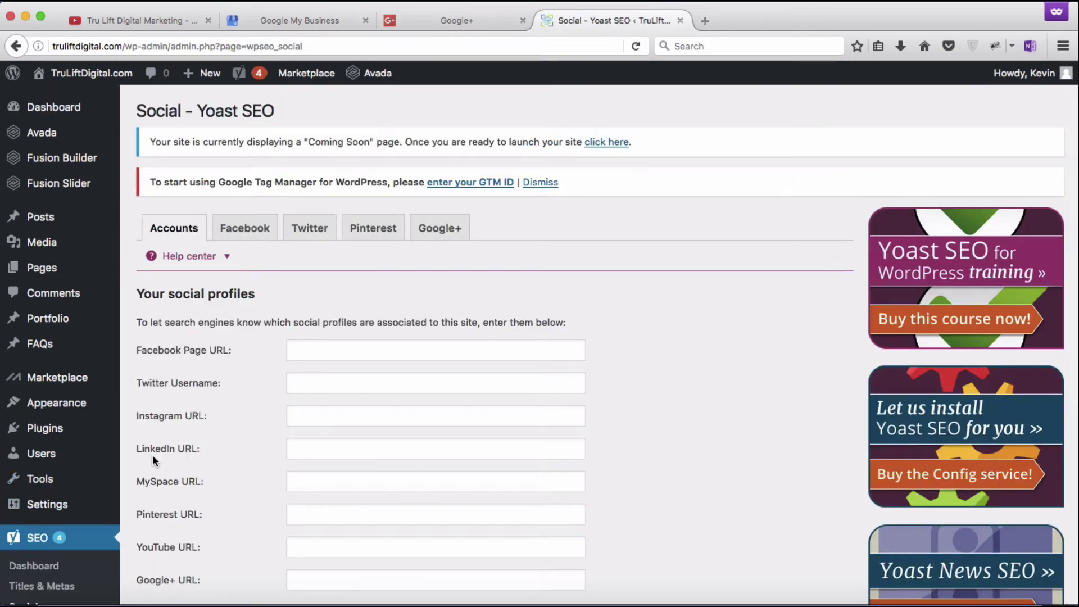
left_click(325, 354)
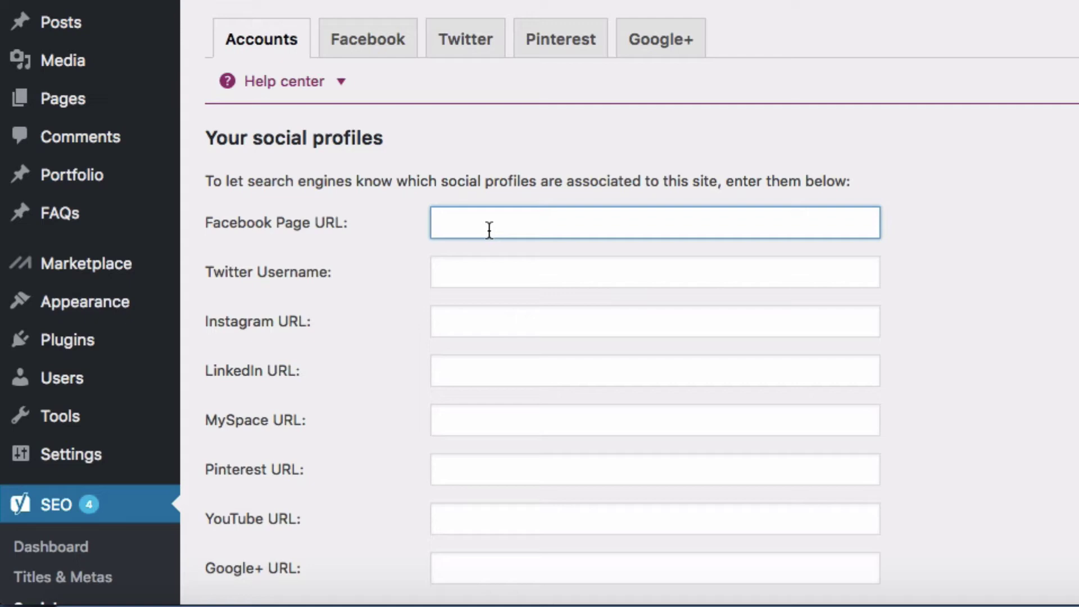
type("https://www.facebook.com/TruLiftDigital/")
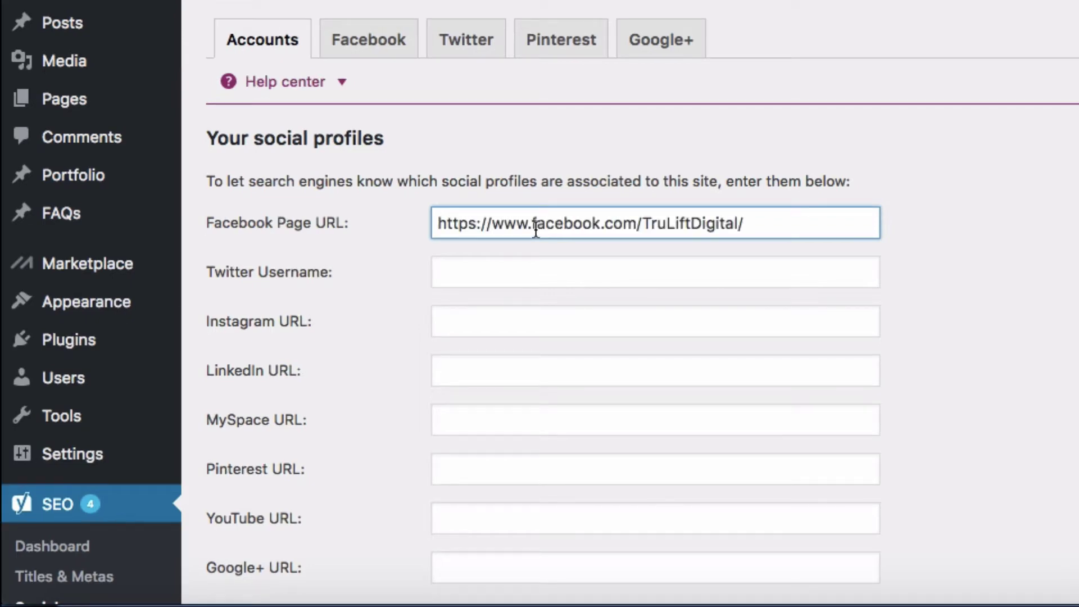
left_click(516, 265)
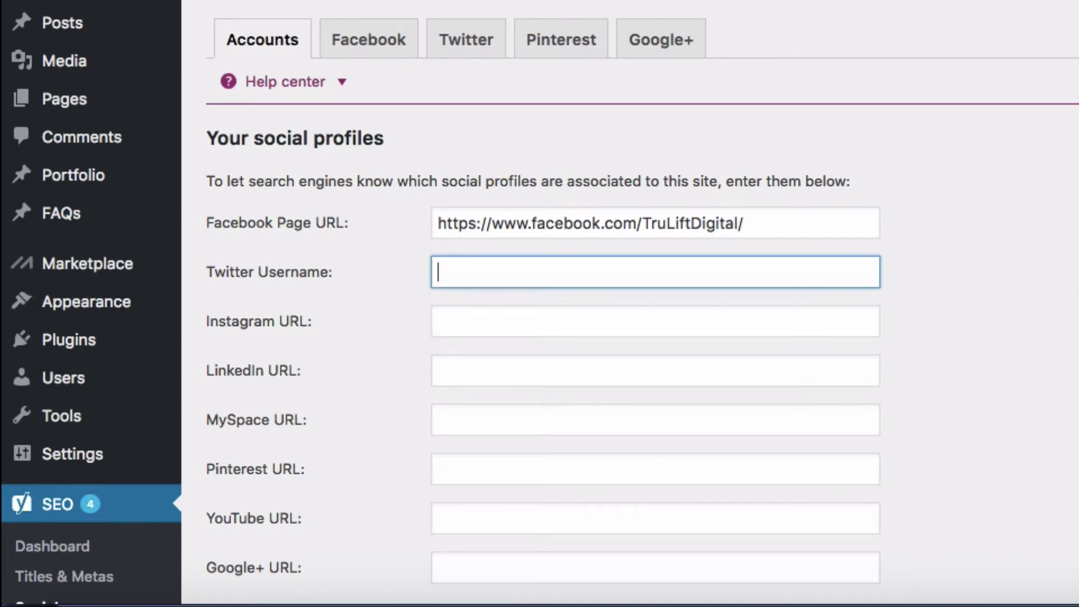
type("TruLiftDigital")
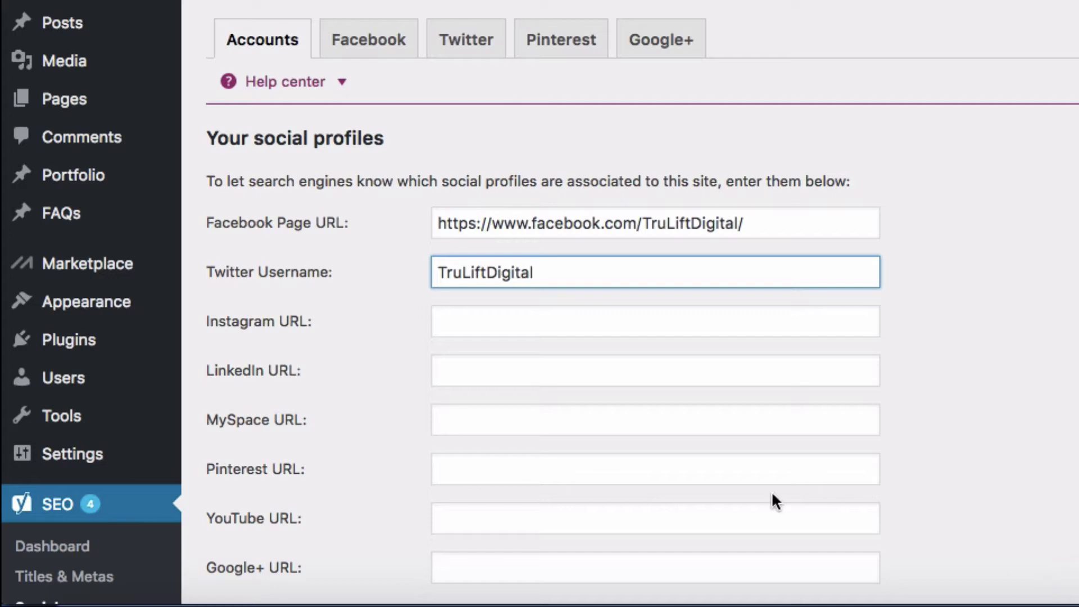
left_click(510, 520)
type("https://www.youtube.com/channel/UCNoktLG8NI2DPOAum6UyKkA")
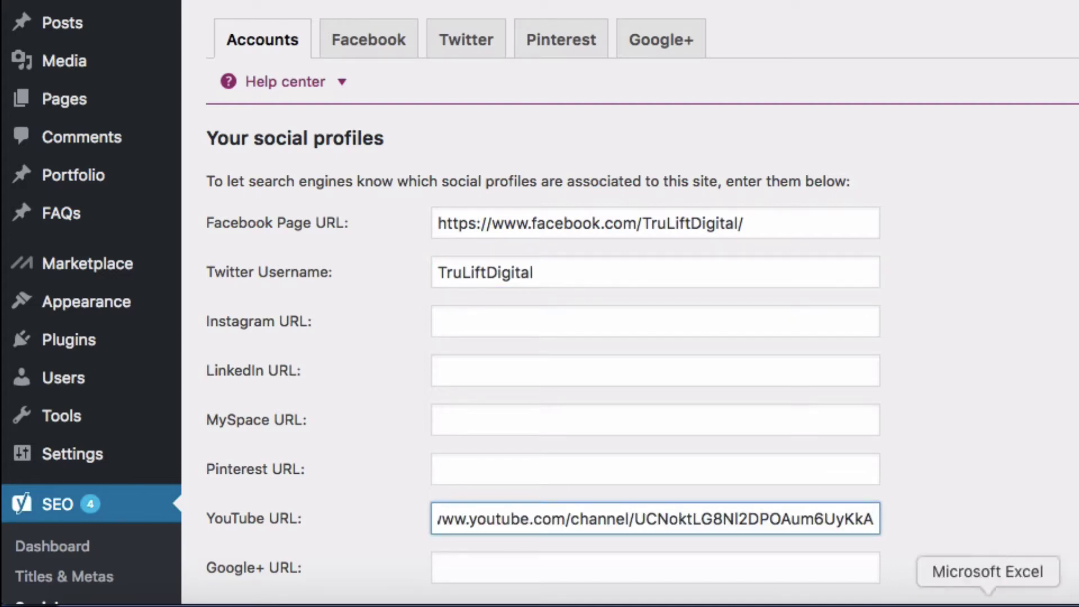
left_click(715, 568)
key("super+v")
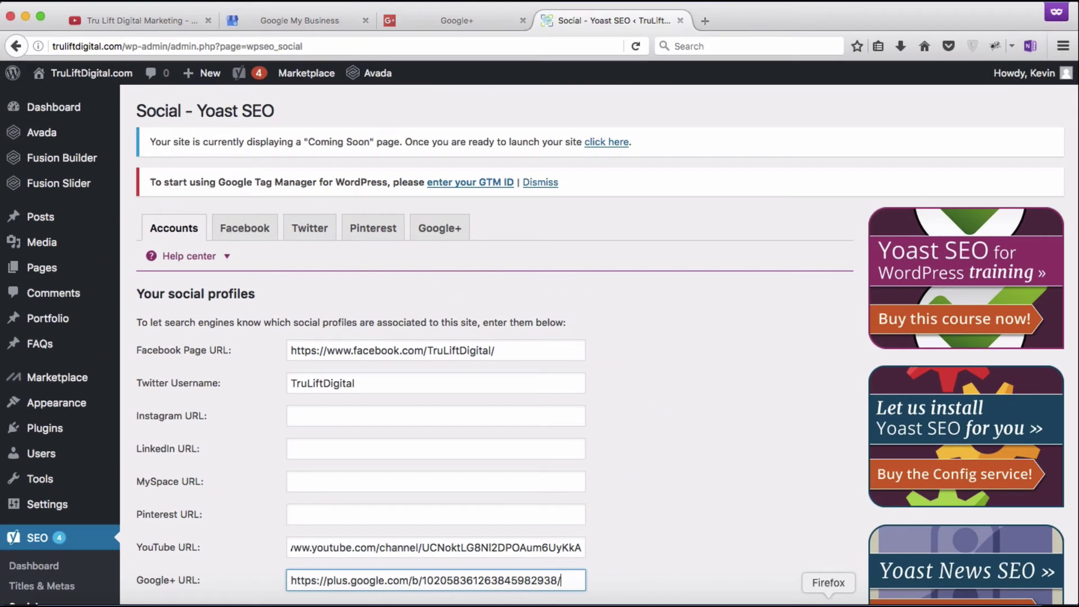
scroll(828, 587, "down", 4)
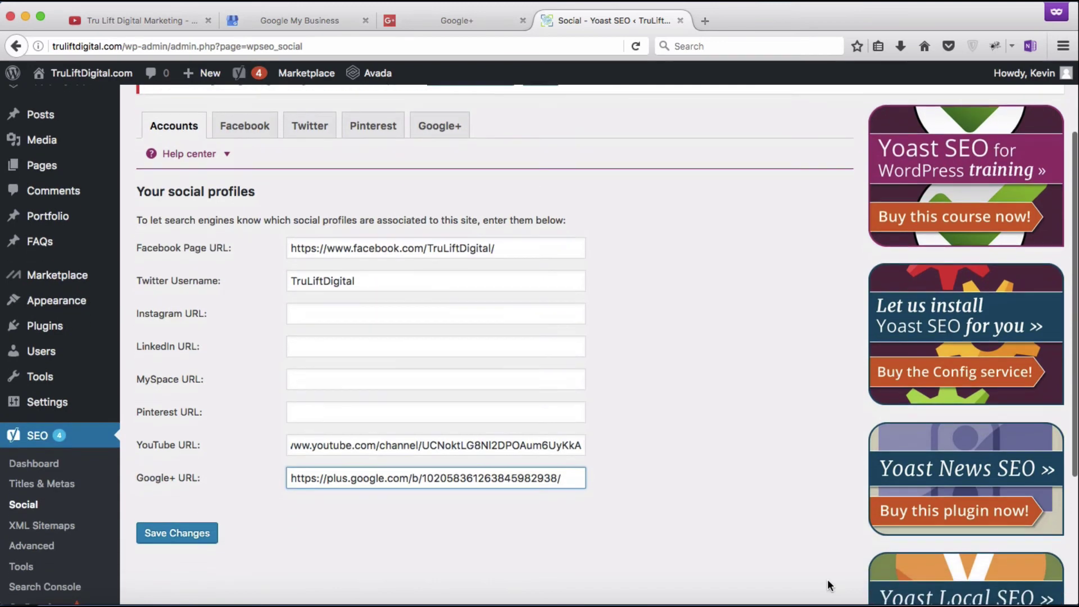